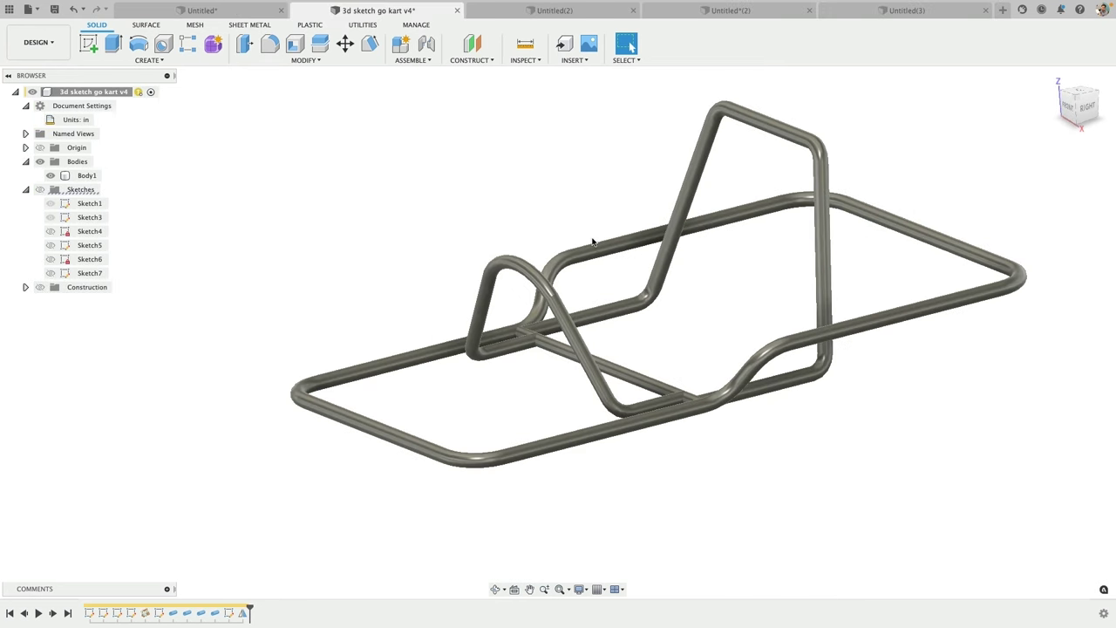
# Step: Examine the finished go-kart tube frame from several angles
pyautogui.keyDown('shift'); pyautogui.moveTo(592, 242); pyautogui.dragTo(598, 252, button='middle'); pyautogui.keyUp('shift')
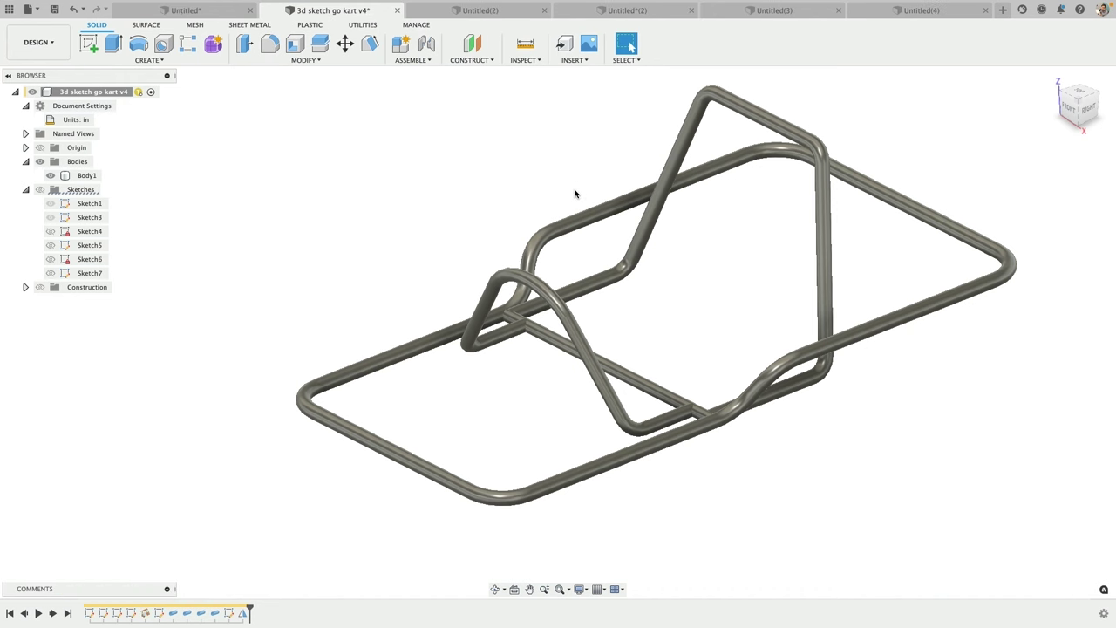
pyautogui.moveTo(573, 192)
pyautogui.keyDown('shift'); pyautogui.mouseDown(button='middle')
pyautogui.moveTo(590, 183)
pyautogui.moveTo(598, 192)
pyautogui.moveTo(584, 187)
pyautogui.mouseUp(button='middle'); pyautogui.keyUp('shift')
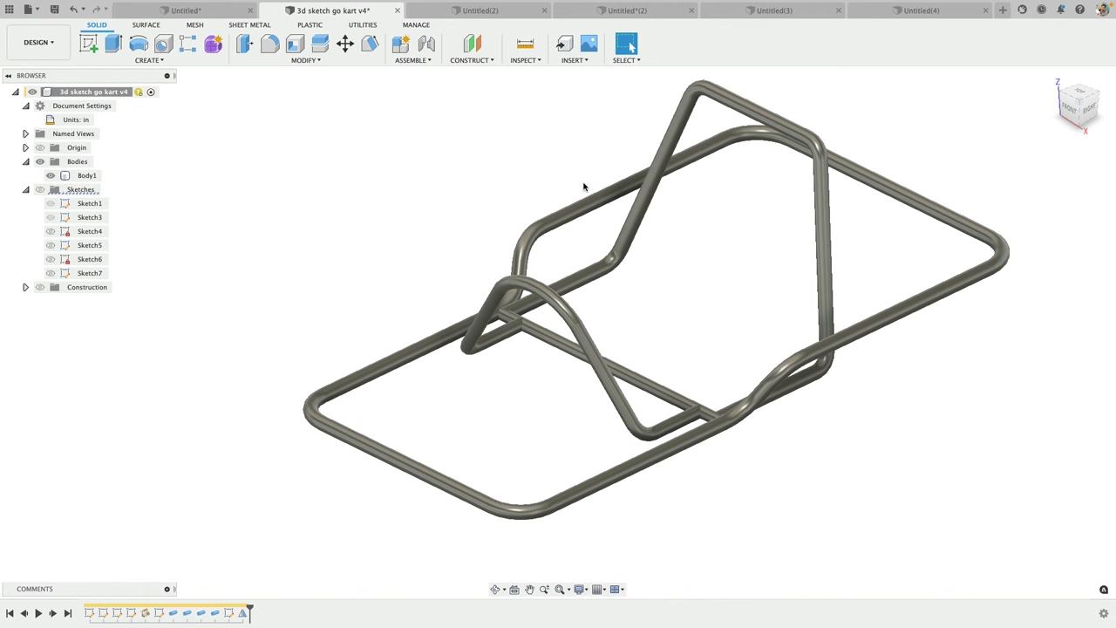
pyautogui.scroll(-2, 547, 307)
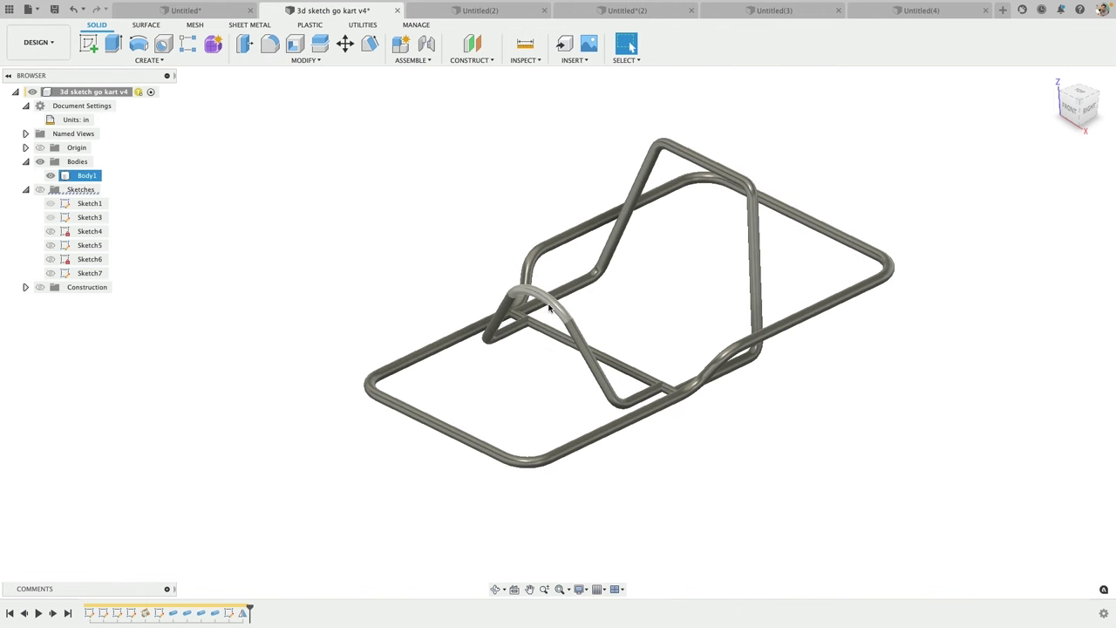
pyautogui.scroll(2, 608, 356)
pyautogui.keyDown('shift'); pyautogui.moveTo(608, 356); pyautogui.dragTo(628, 303, button='middle'); pyautogui.keyUp('shift')
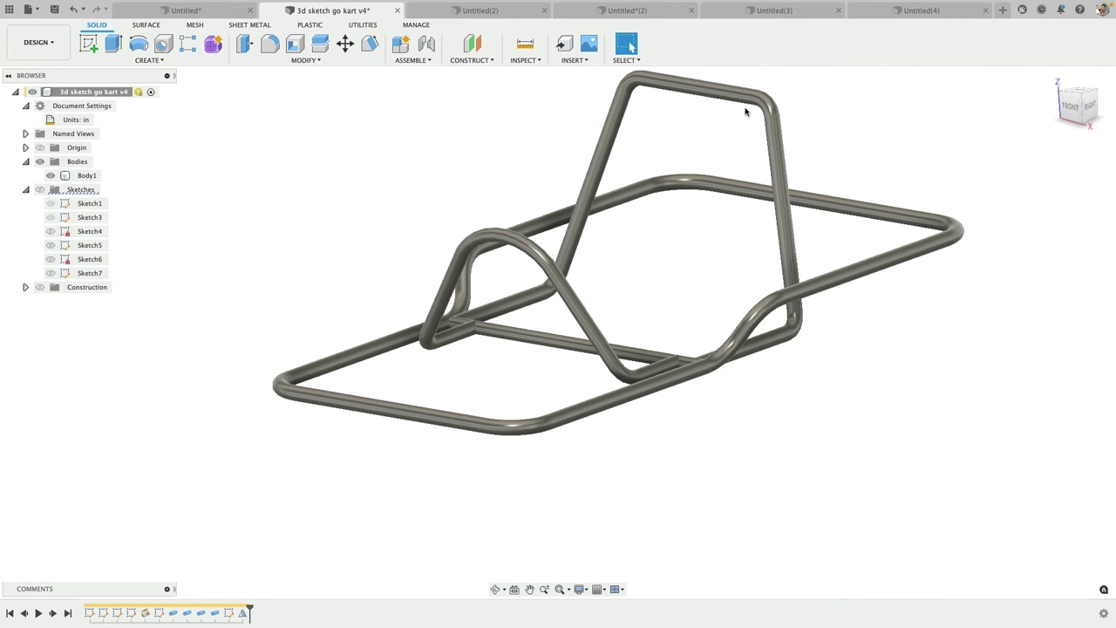
pyautogui.keyDown('shift'); pyautogui.moveTo(681, 233); pyautogui.dragTo(703, 256, button='middle'); pyautogui.keyUp('shift')
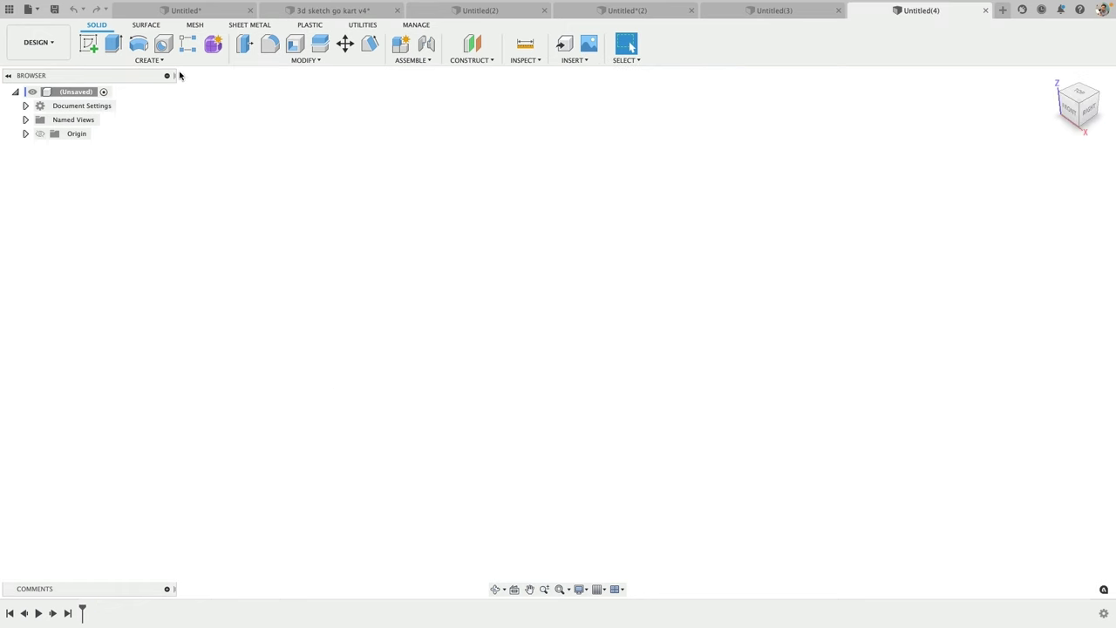
# Step: Start a sketch on the horizontal XY origin plane in the empty design and enable 3D Sketch
pyautogui.click(84, 46)
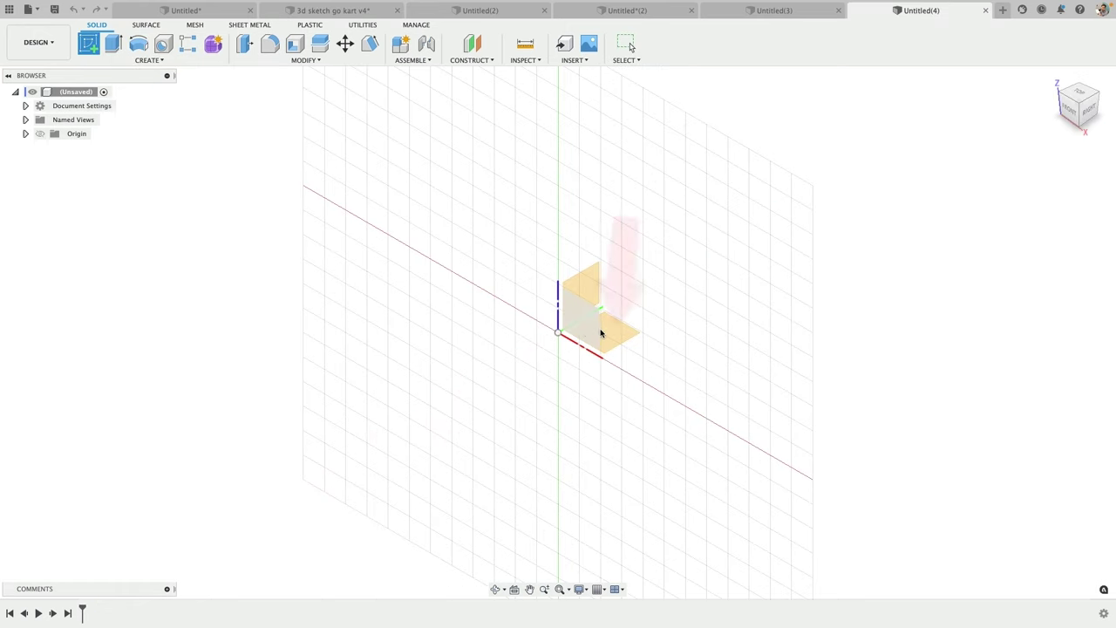
pyautogui.click(610, 332)
pyautogui.click(611, 332)
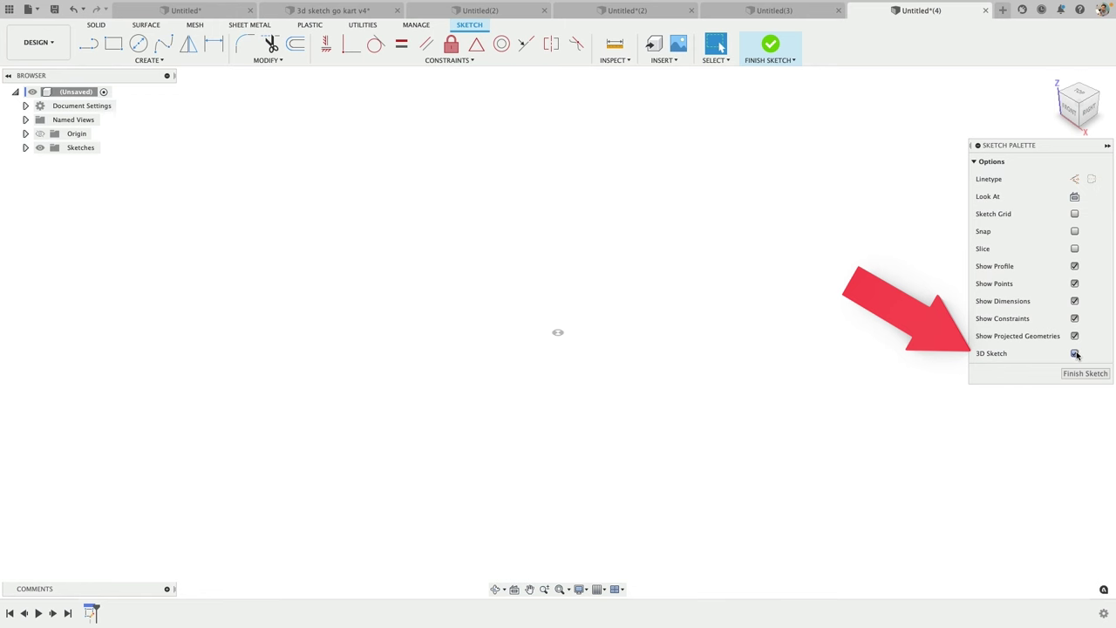
# Step: Draw a single line from the origin along the positive X axis
pyautogui.click(89, 44)
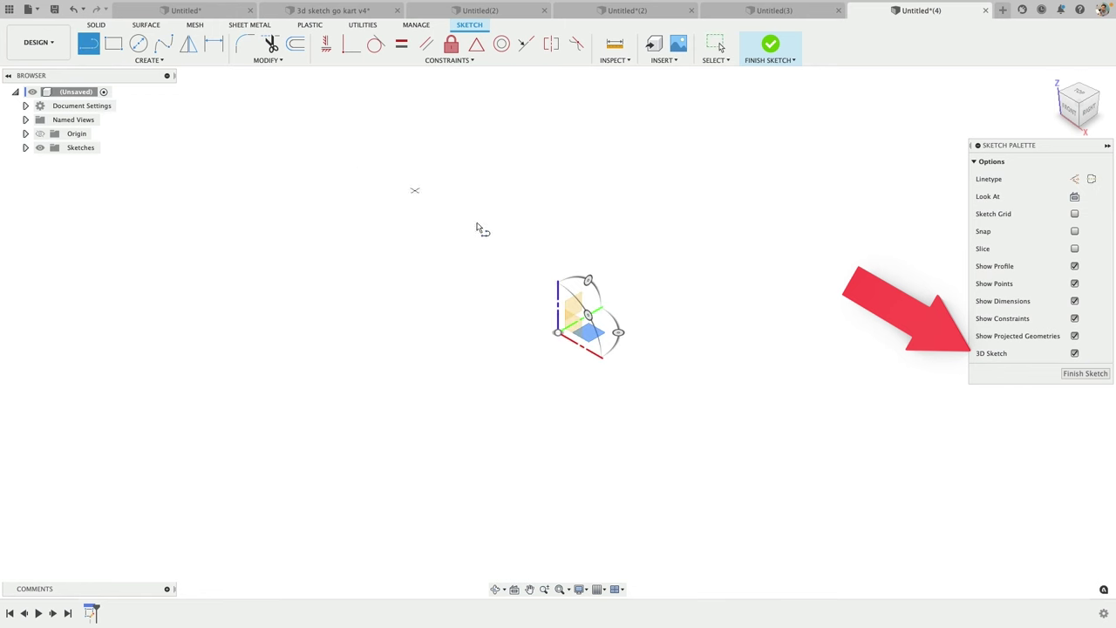
pyautogui.click(559, 333)
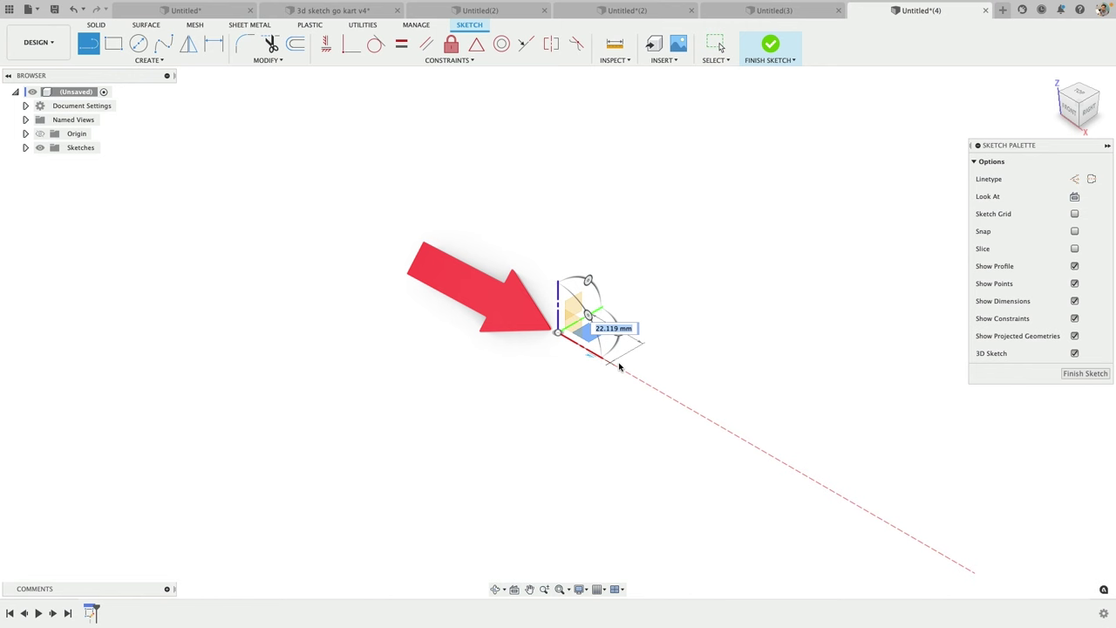
pyautogui.click(669, 396)
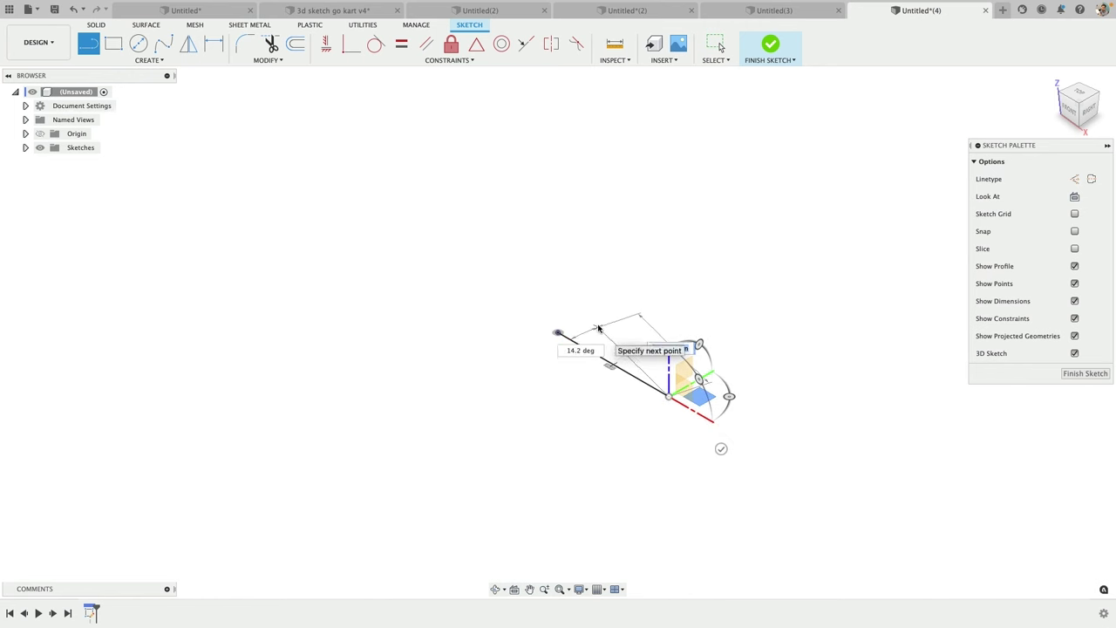
pyautogui.press('Escape')
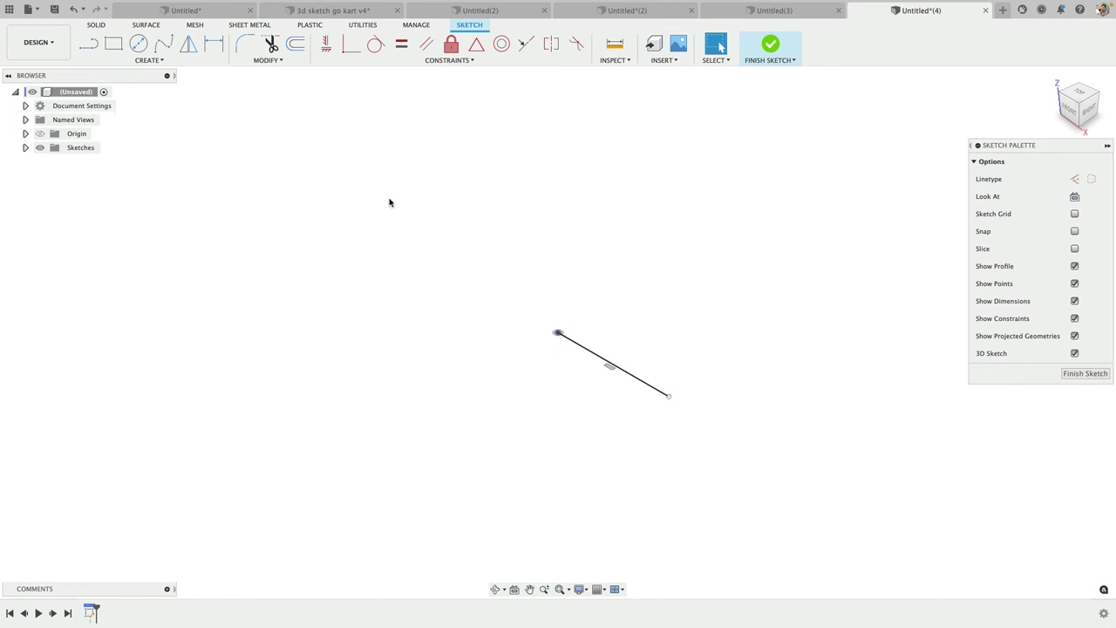
# Step: Set the document's unit type to Foot and dimension the sketched line at 1'-6"
pyautogui.click(27, 107)
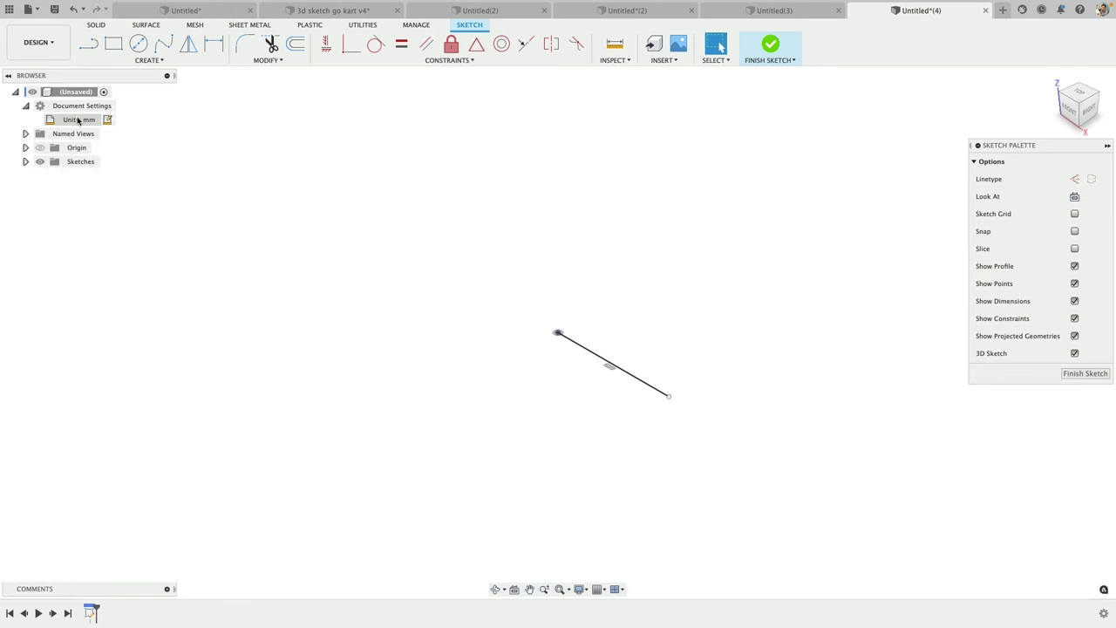
pyautogui.click(108, 119)
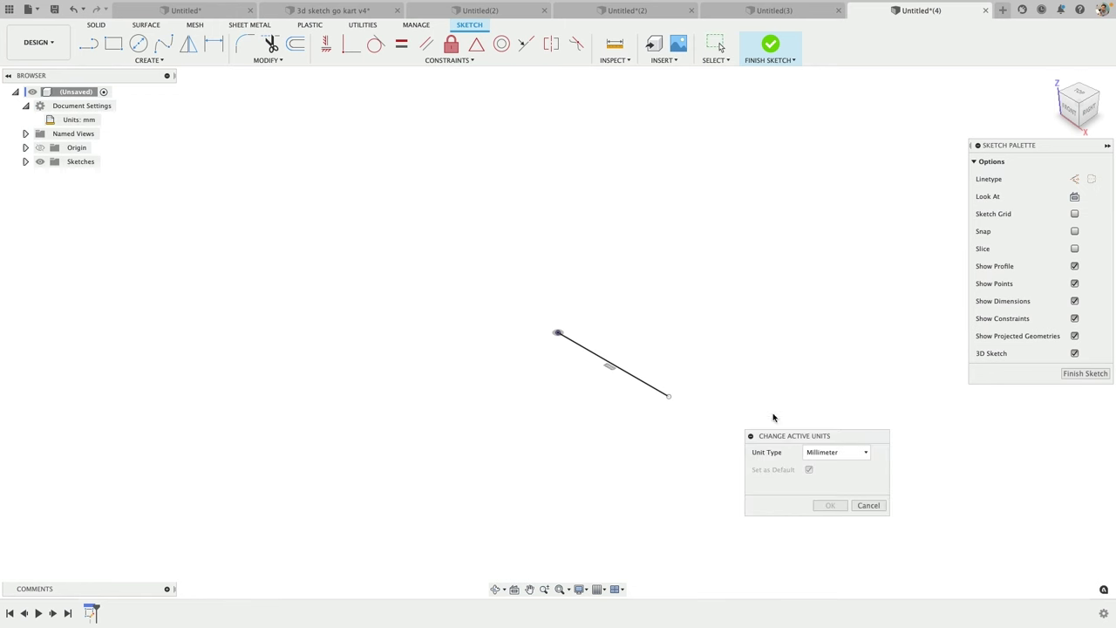
pyautogui.click(847, 453)
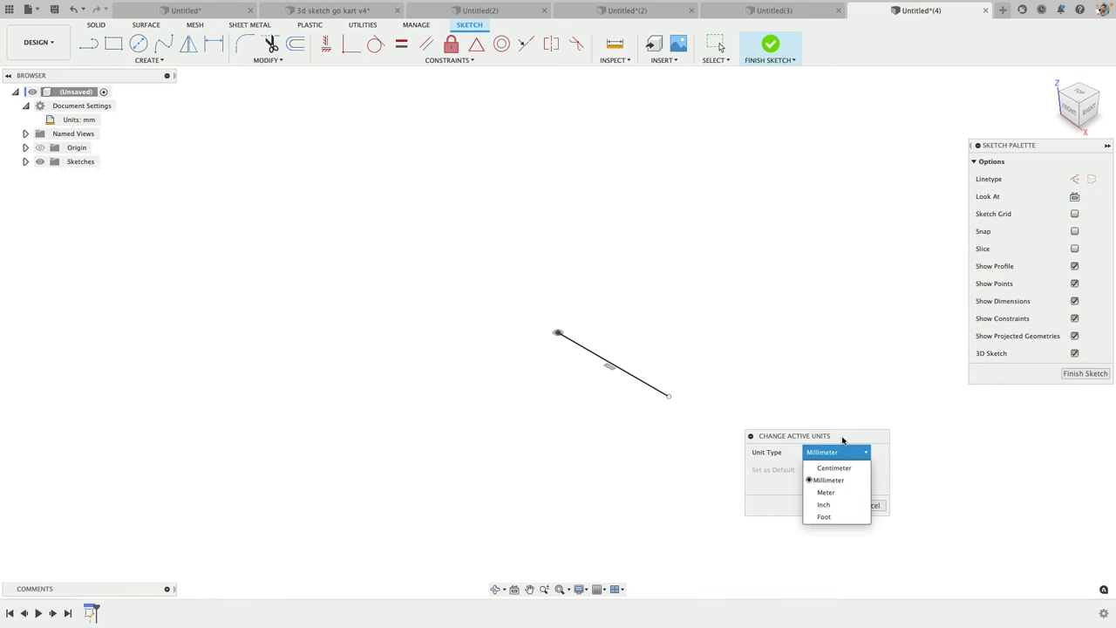
pyautogui.click(836, 512)
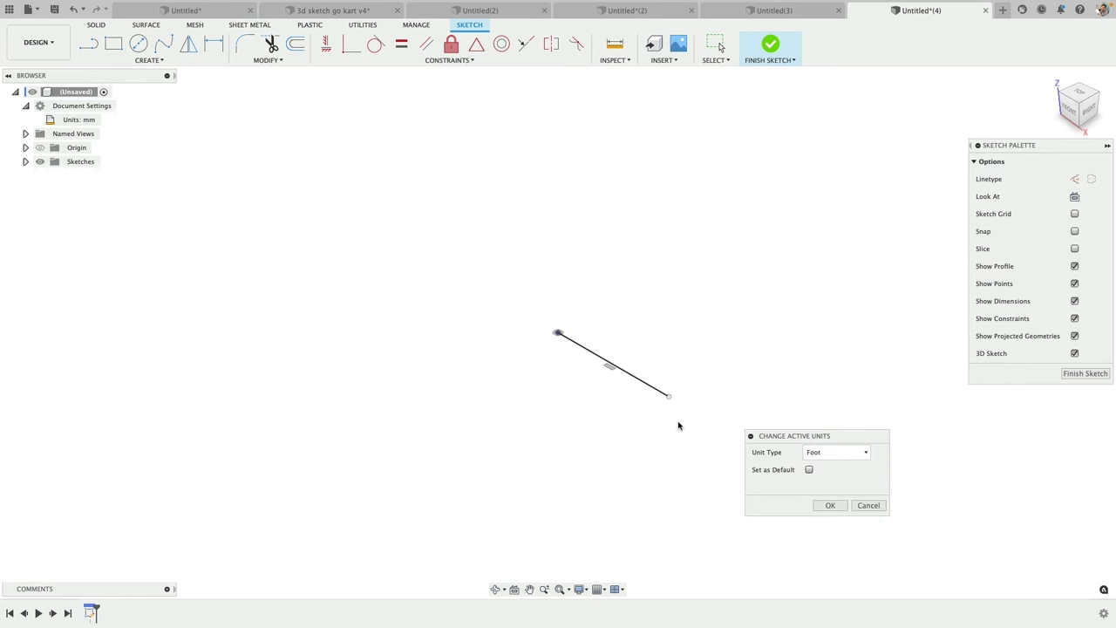
pyautogui.click(834, 508)
# Step: Draw a second line about 1'-9" long from the free end of the first line, perpendicular to it along the Y axis
pyautogui.click(1053, 77)
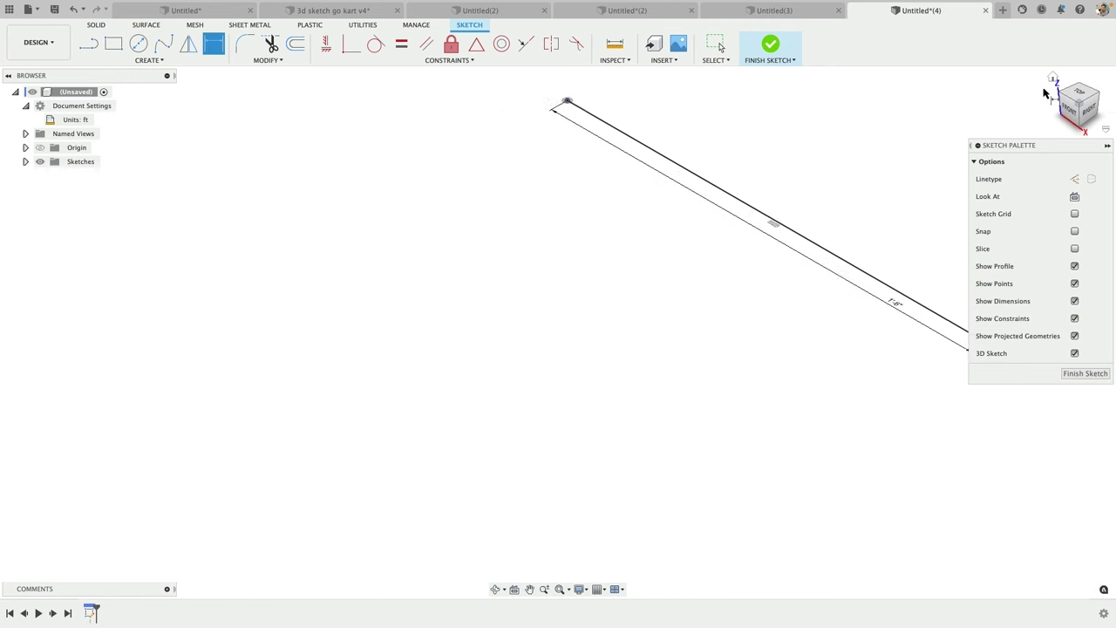
pyautogui.moveTo(892, 104)
pyautogui.mouseDown(button='middle')
pyautogui.moveTo(780, 117)
pyautogui.moveTo(526, 250)
pyautogui.mouseUp(button='middle')
pyautogui.scroll(-4, 646, 324)
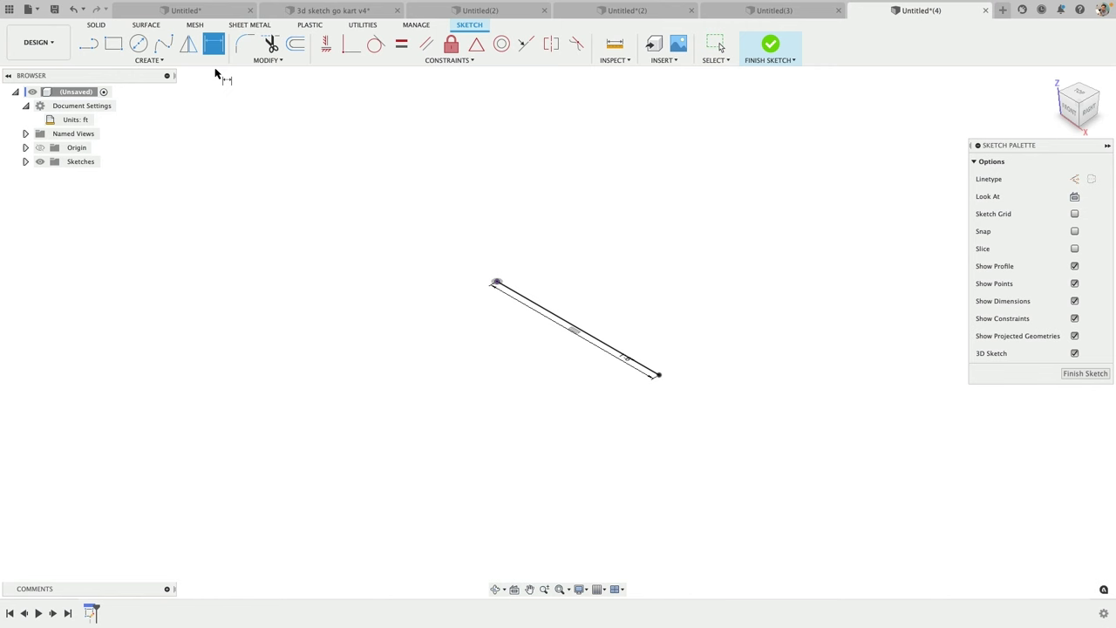
pyautogui.click(89, 46)
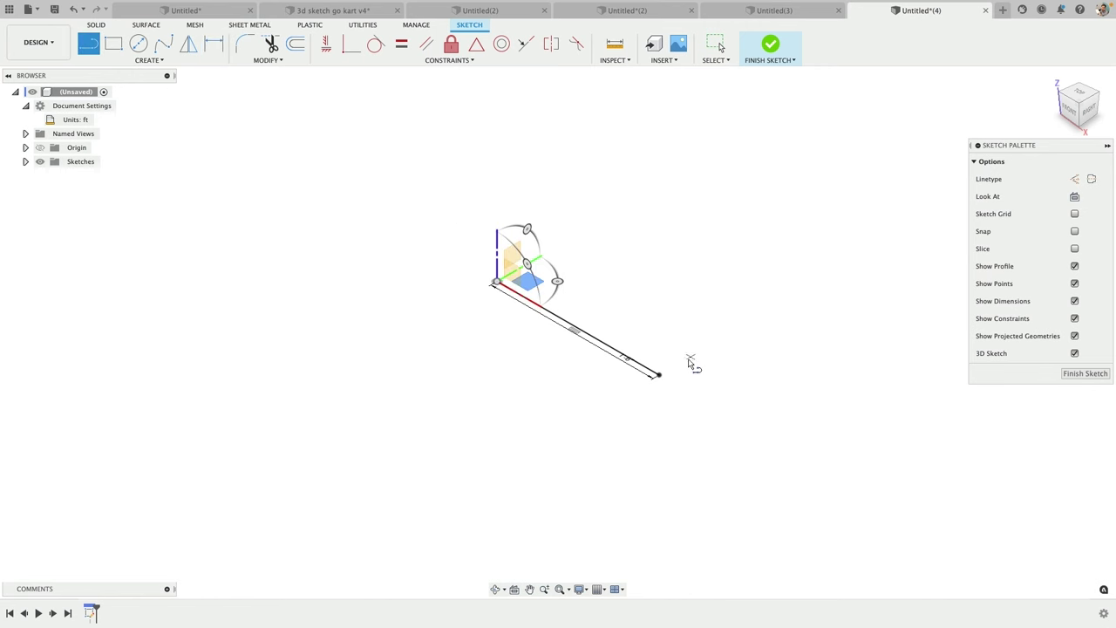
pyautogui.click(659, 374)
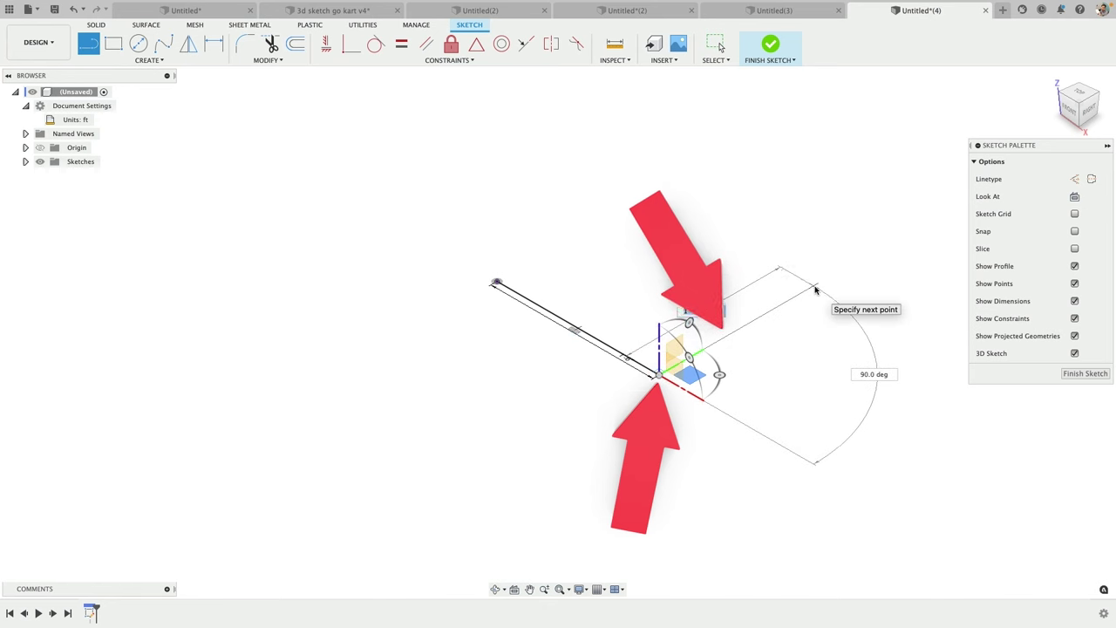
pyautogui.click(844, 267)
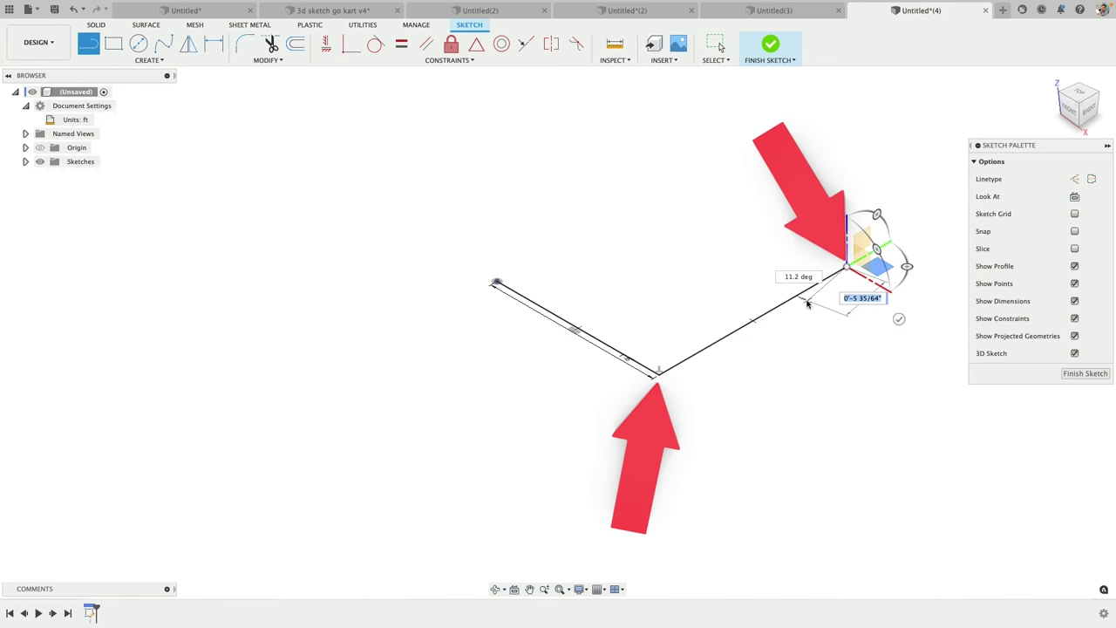
pyautogui.press('Escape')
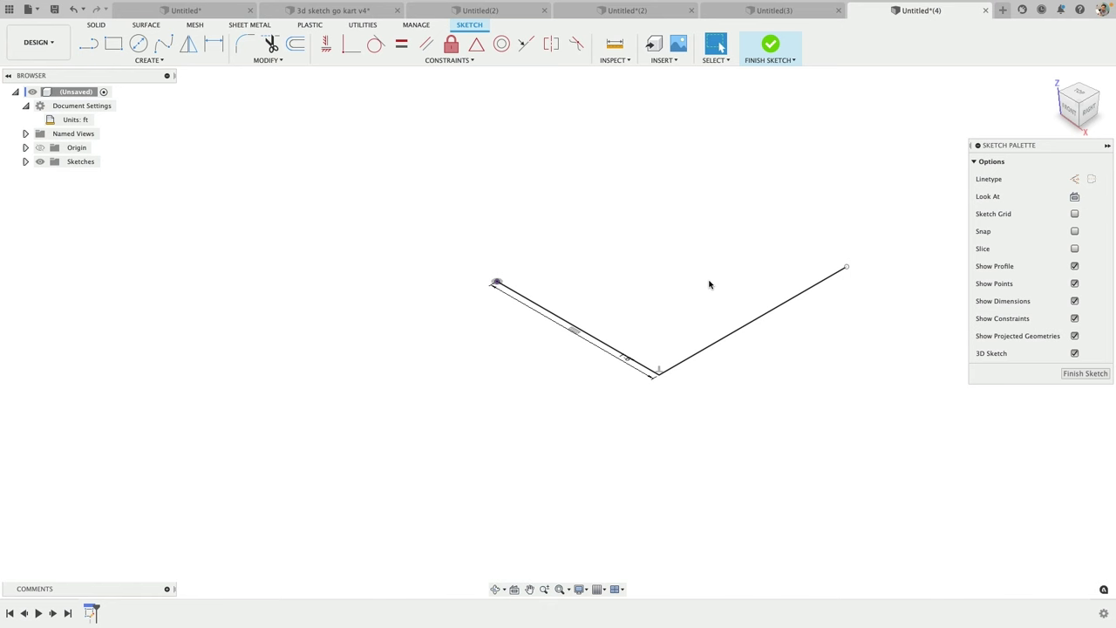
# Step: Dimension the second line, running along the Y axis, at 3 feet
pyautogui.moveTo(716, 272); pyautogui.dragTo(560, 321, button='middle')
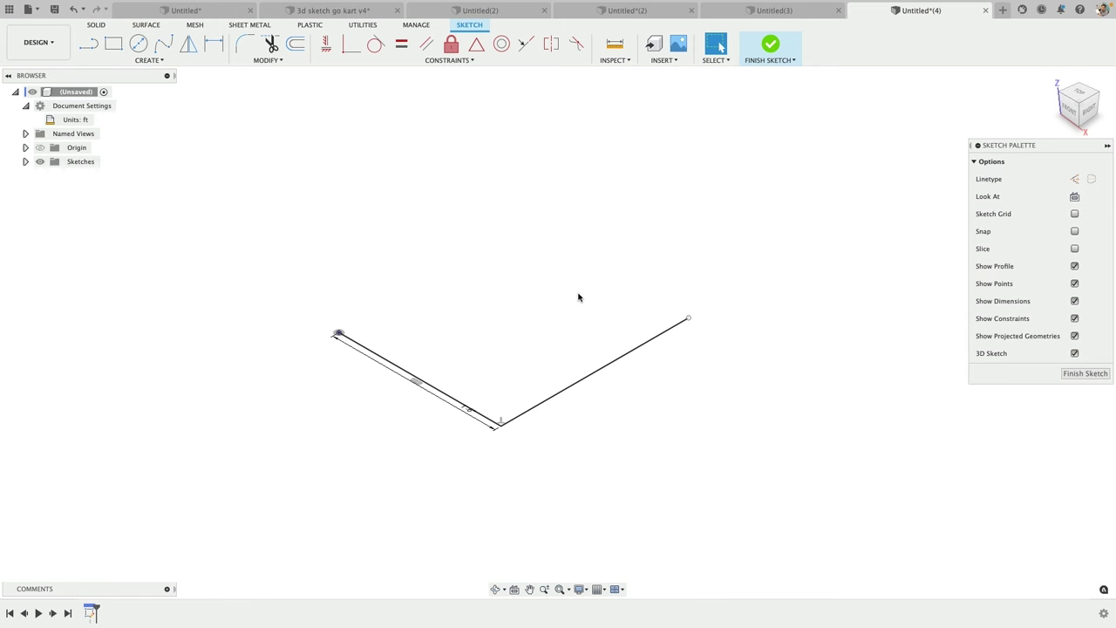
pyautogui.scroll(2, 578, 297)
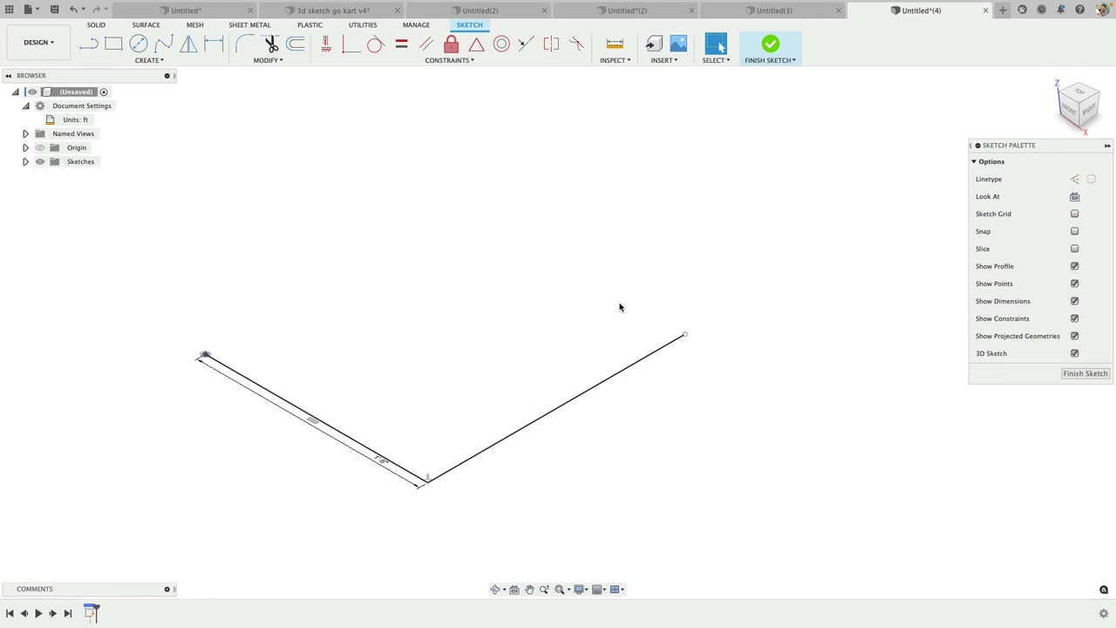
pyautogui.press('d')
pyautogui.click(608, 386)
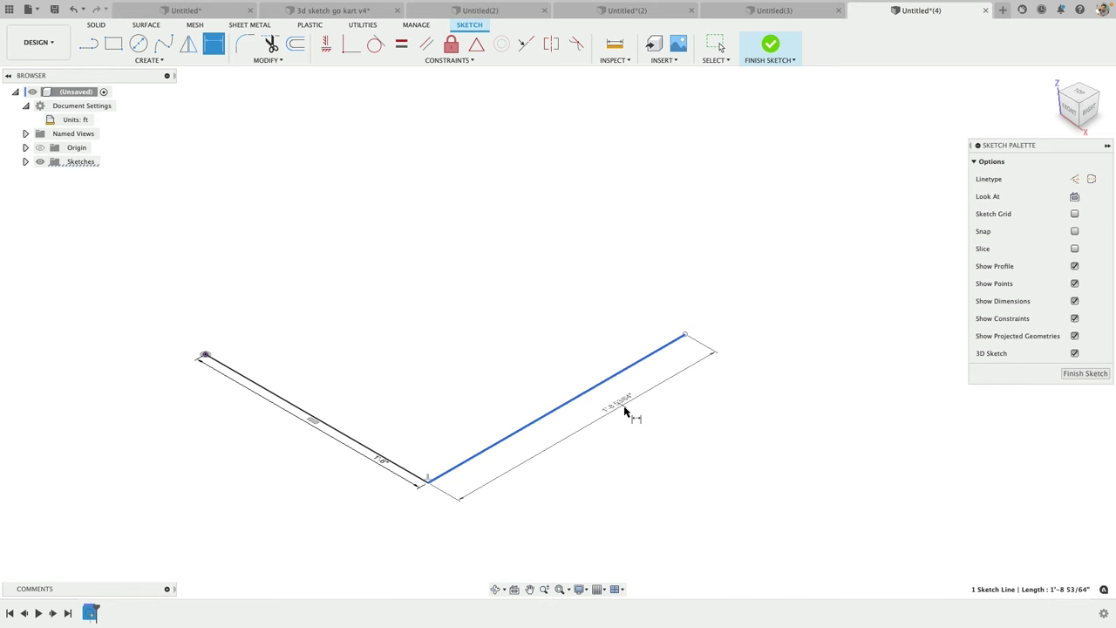
pyautogui.click(625, 412)
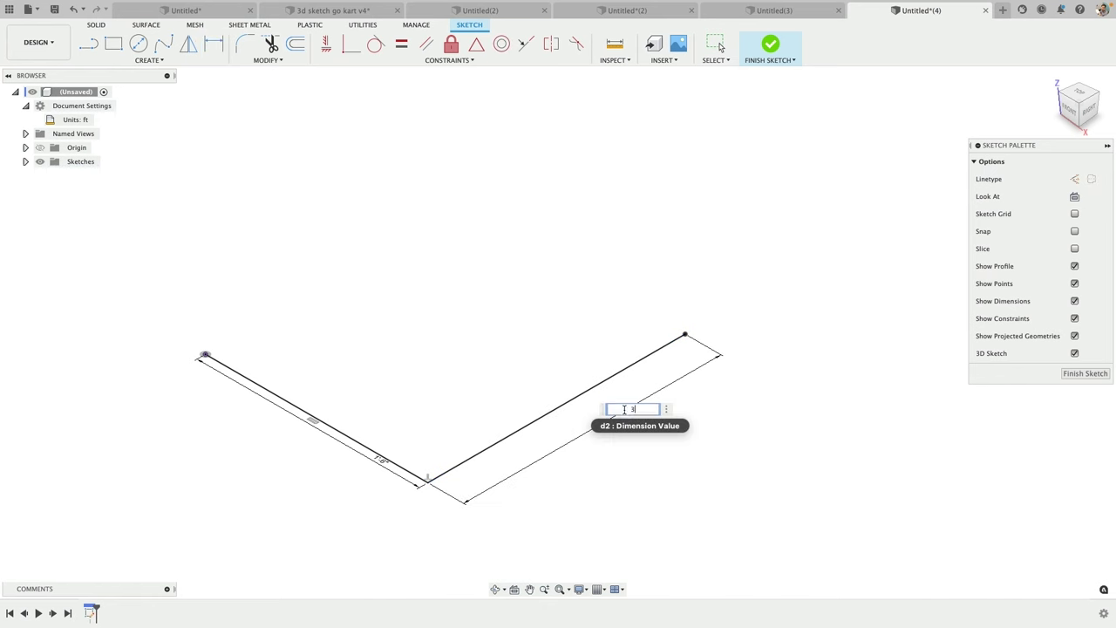
pyautogui.press('Return')
pyautogui.scroll(-2, 724, 319)
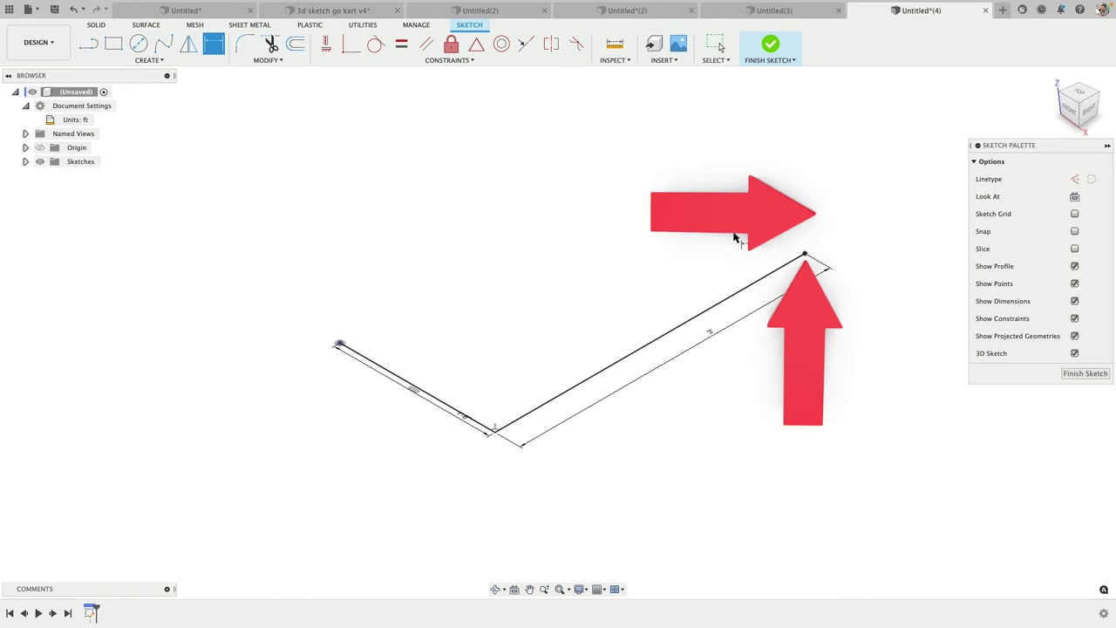
# Step: Examine the side rail's offset bend in the 3d sketch go kart v4 design, and return to the unsaved sketch
pyautogui.click(331, 11)
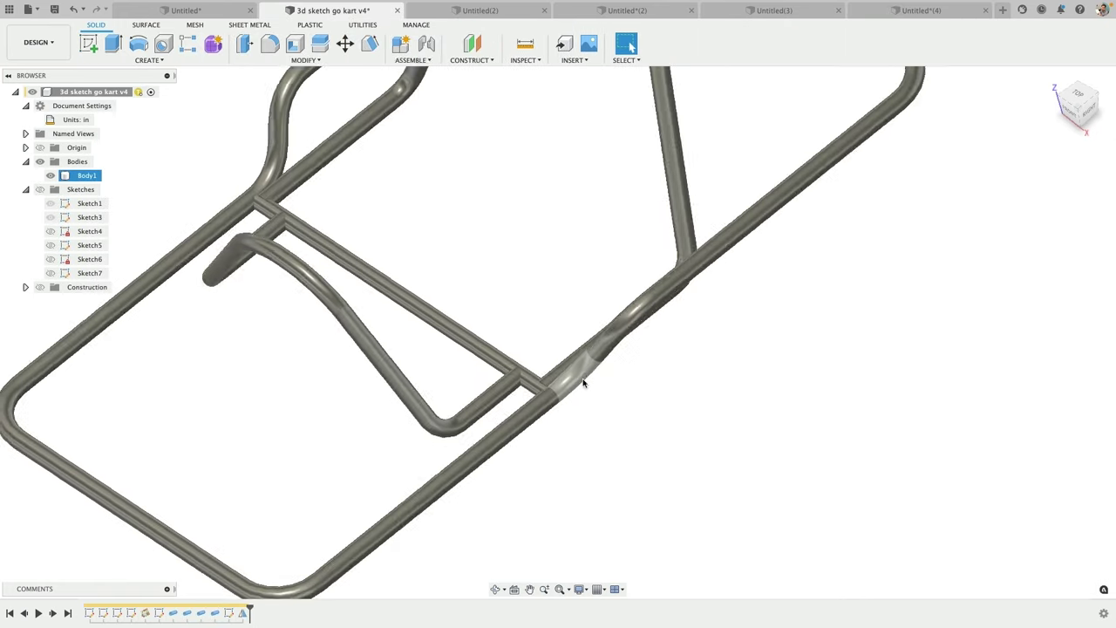
pyautogui.moveTo(584, 383)
pyautogui.keyDown('shift'); pyautogui.mouseDown(button='middle')
pyautogui.moveTo(601, 381)
pyautogui.moveTo(582, 374)
pyautogui.mouseUp(button='middle'); pyautogui.keyUp('shift')
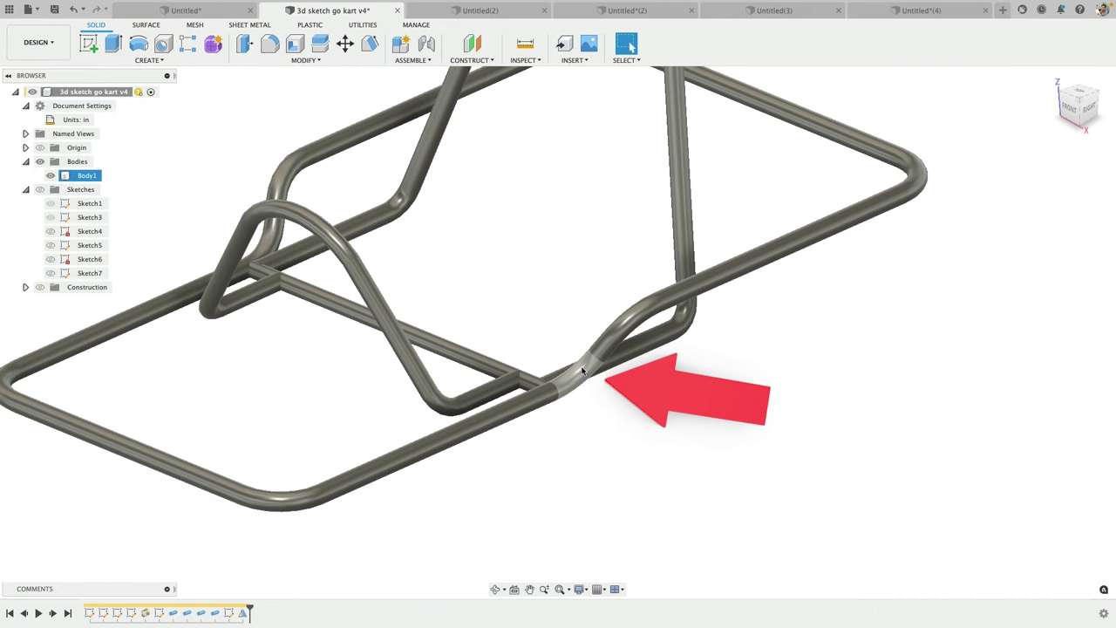
pyautogui.keyDown('shift'); pyautogui.moveTo(582, 384); pyautogui.dragTo(578, 392, button='middle'); pyautogui.keyUp('shift')
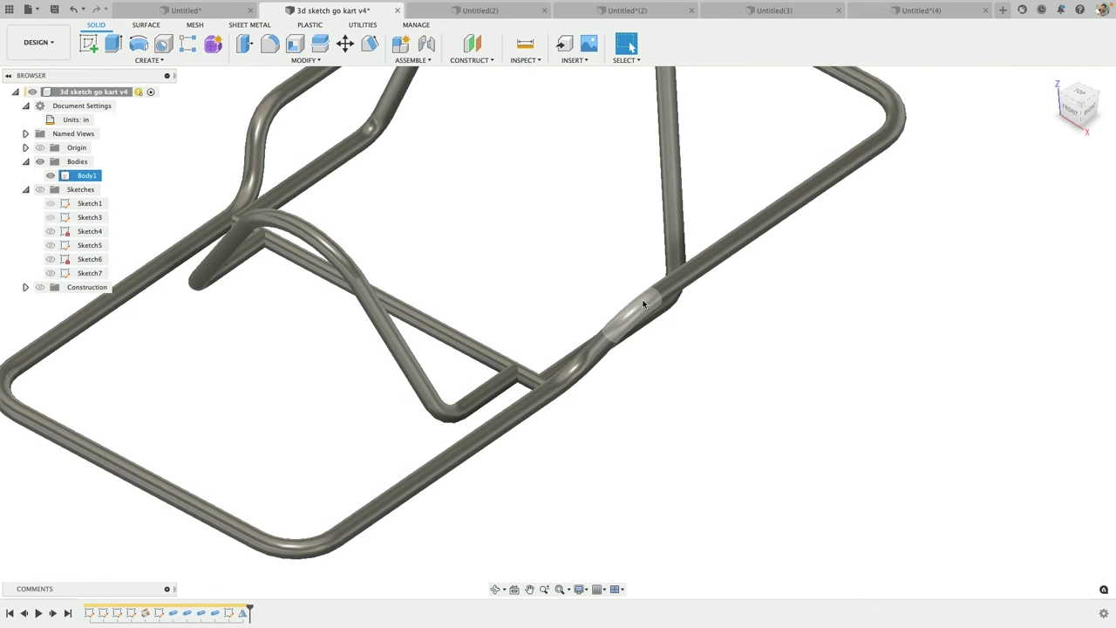
pyautogui.keyDown('shift'); pyautogui.moveTo(635, 320); pyautogui.dragTo(603, 379, button='middle'); pyautogui.keyUp('shift')
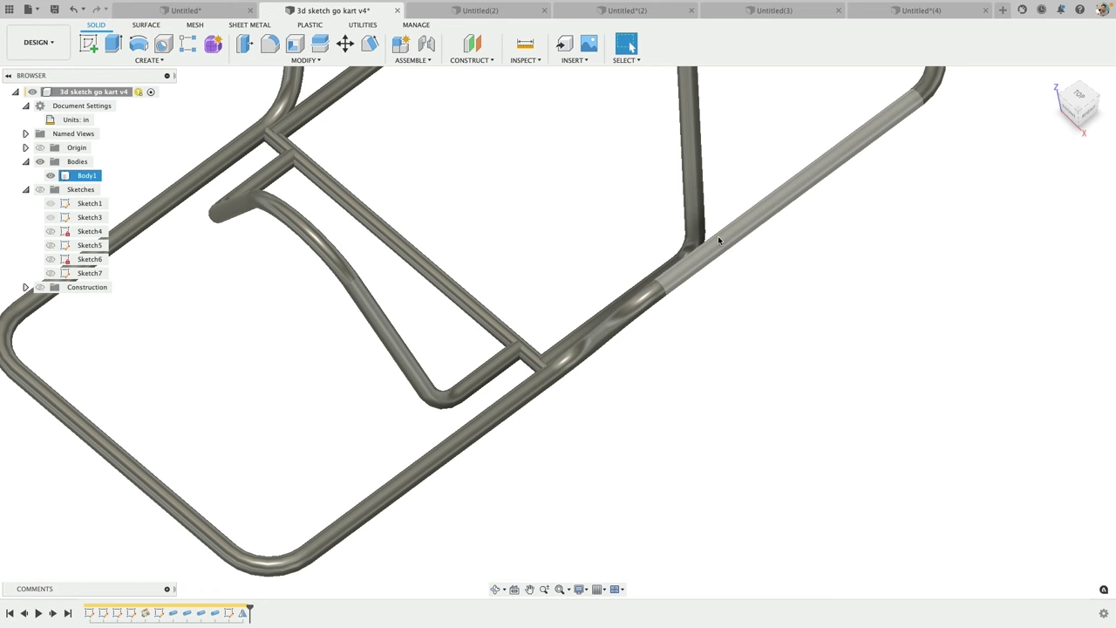
pyautogui.click(899, 10)
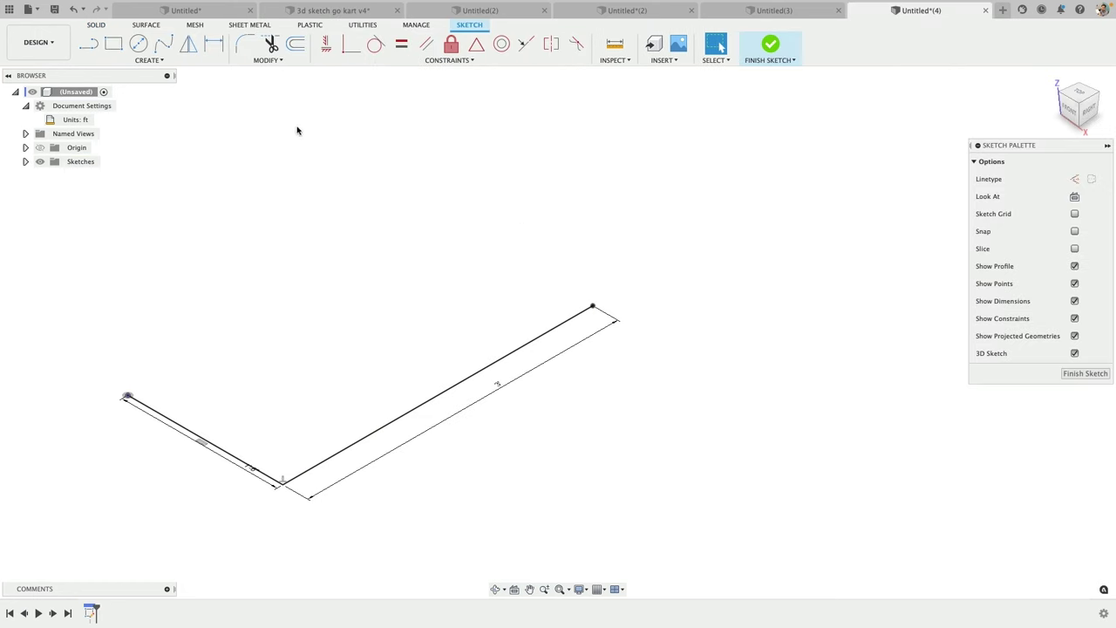
# Step: Draw three connected lines from the 3-foot line's far end: about 6-1/4" along X, 7-3/4" along Y and 9-1/2" up along Z
pyautogui.click(91, 44)
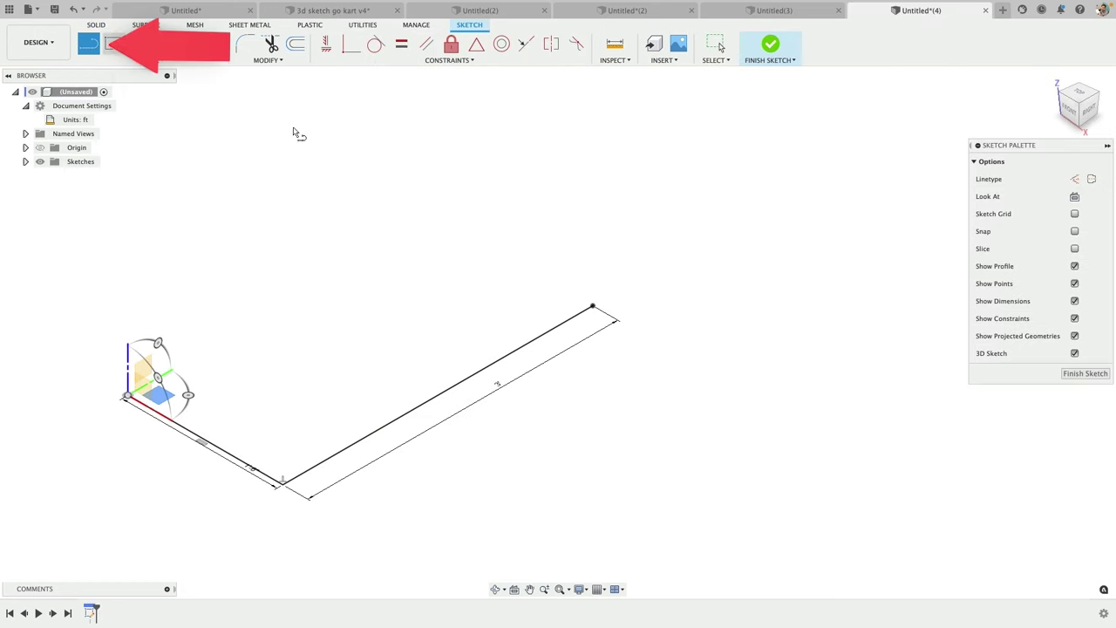
pyautogui.click(593, 306)
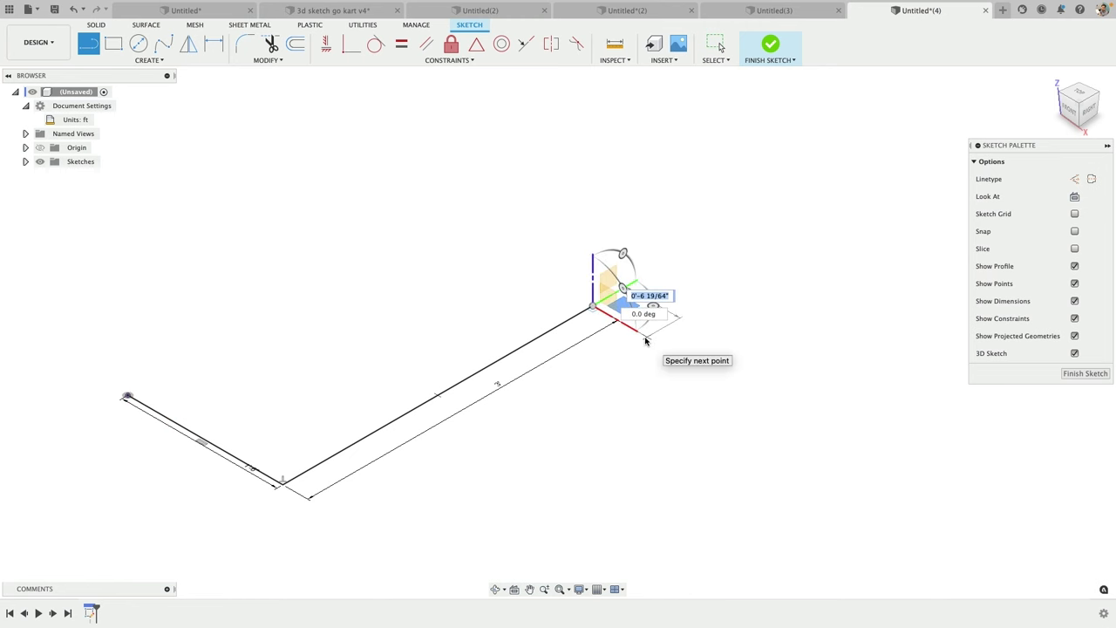
pyautogui.click(645, 339)
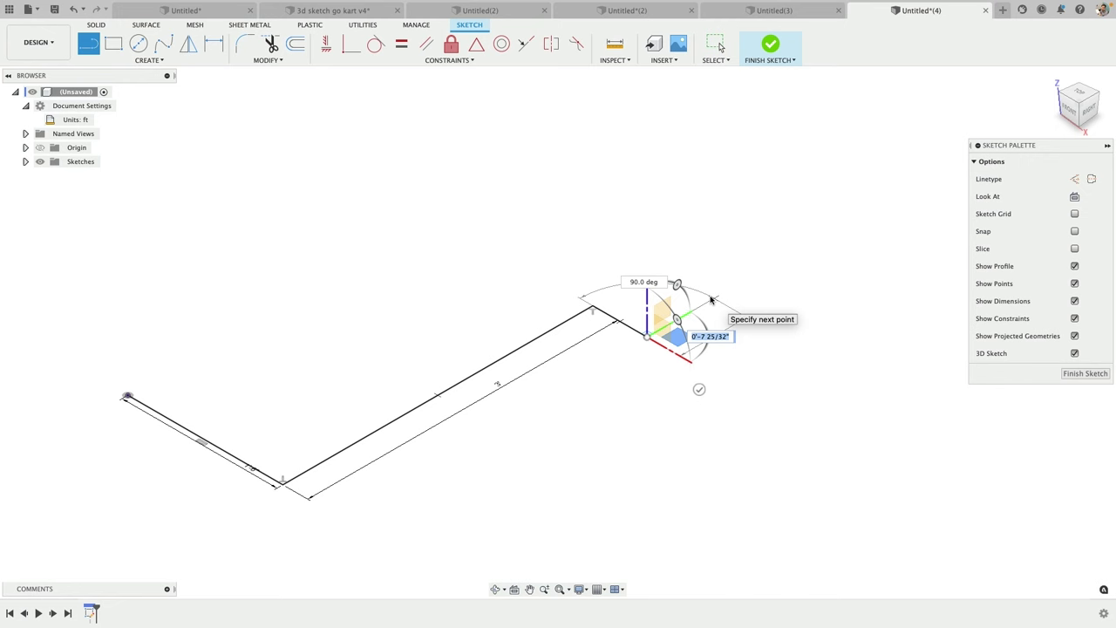
pyautogui.click(713, 298)
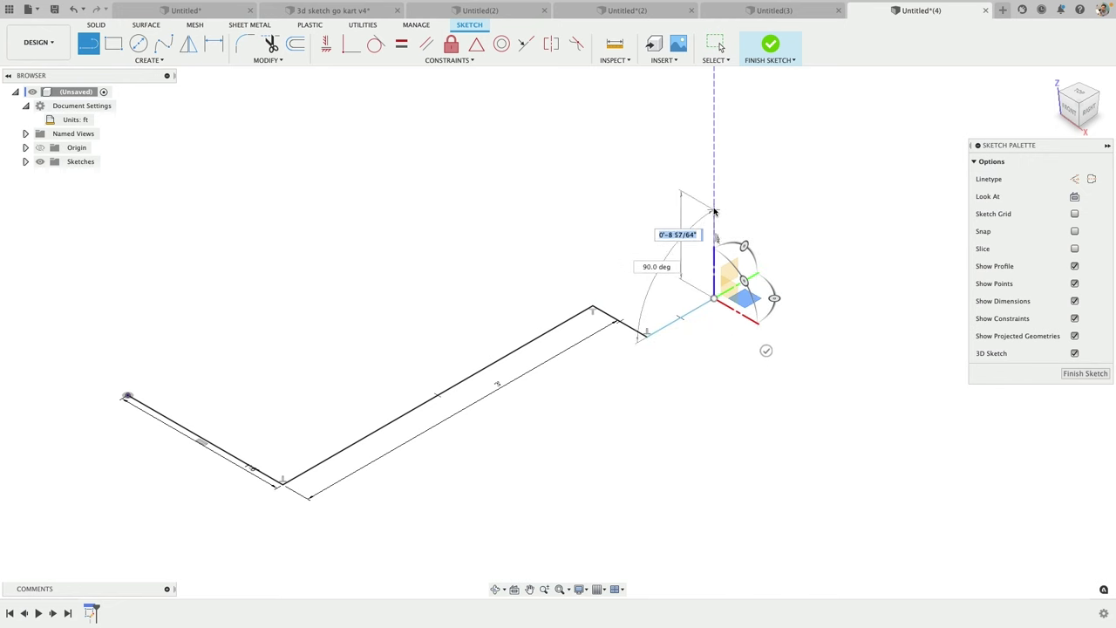
pyautogui.click(714, 204)
pyautogui.press('Escape')
# Step: Convert the three short X, Y and Z offset lines to construction lines
pyautogui.click(714, 258)
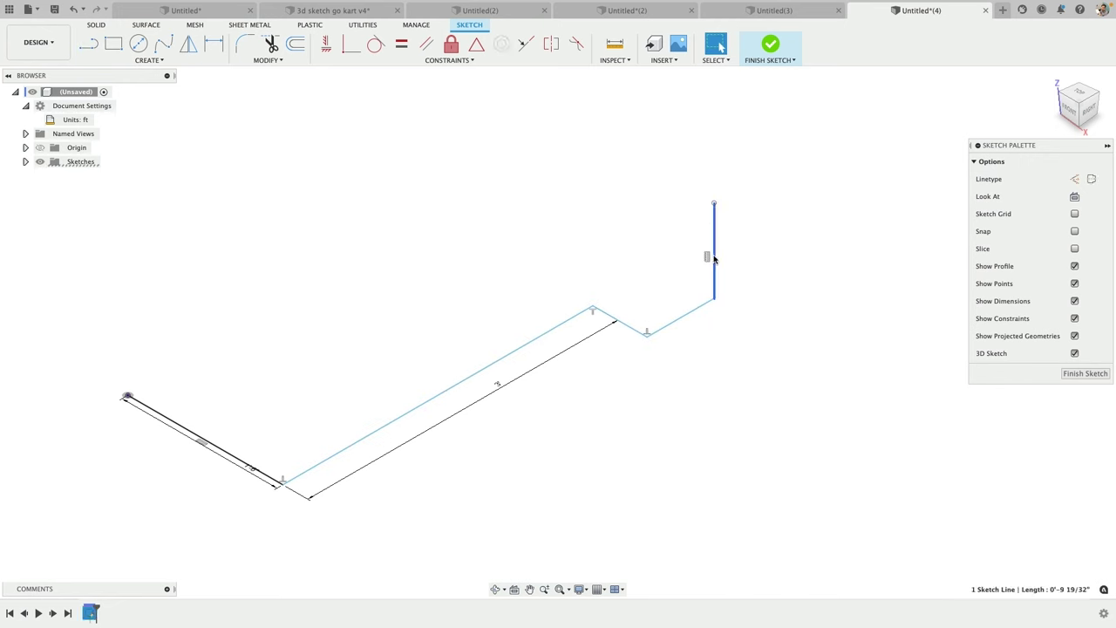
pyautogui.press('x')
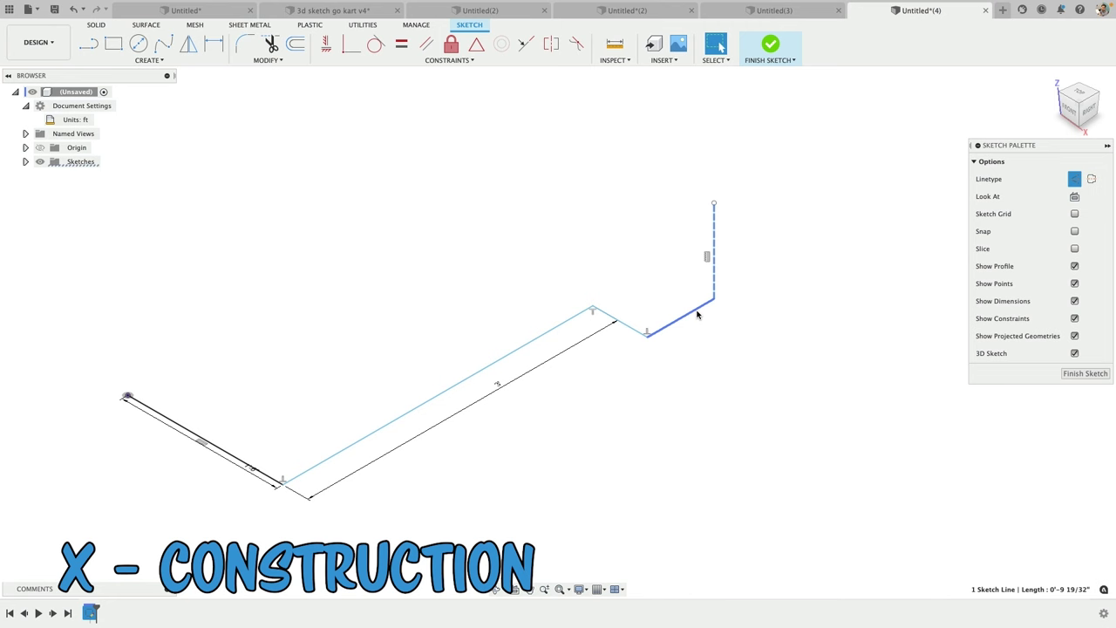
pyautogui.press('x')
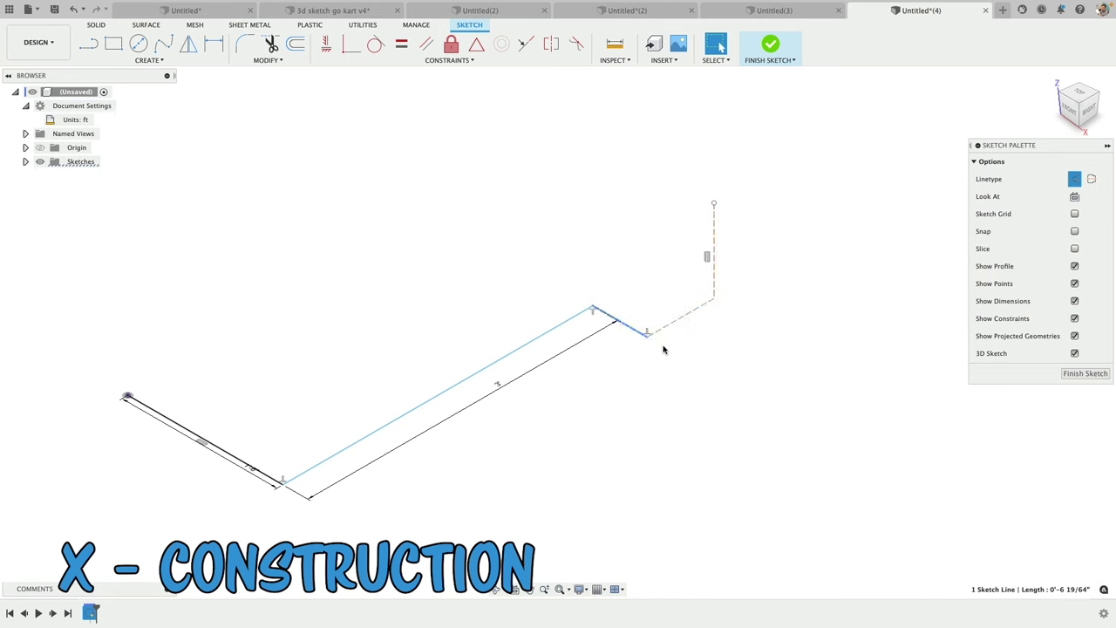
pyautogui.press('x')
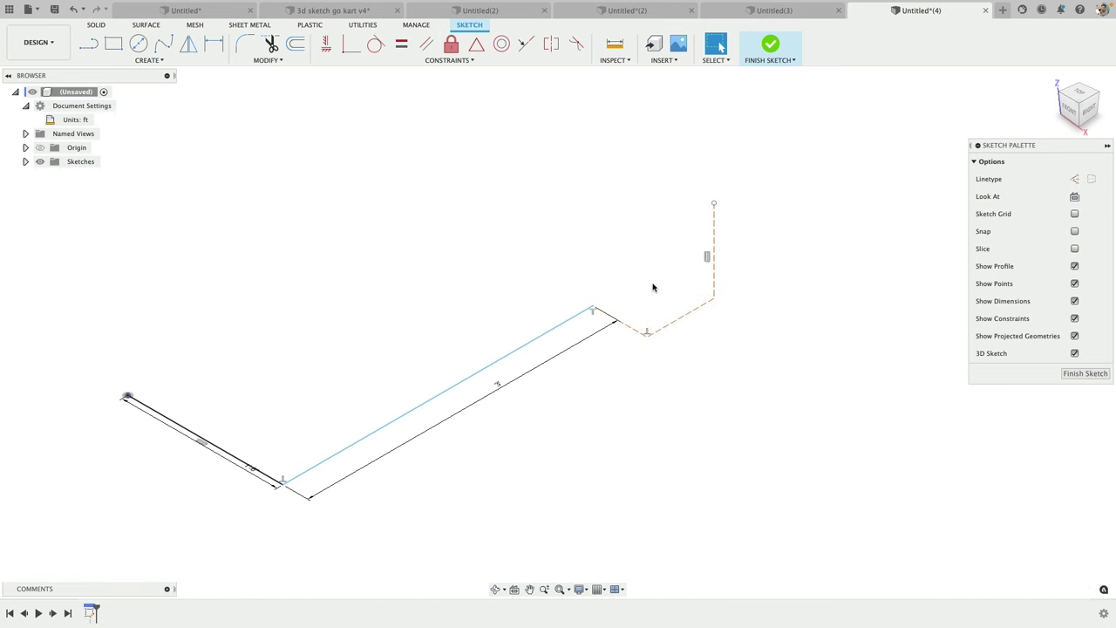
# Step: Draw a diagonal line from the 3-foot line's far end to the top of the vertical construction line
pyautogui.moveTo(653, 279)
pyautogui.keyDown('shift'); pyautogui.mouseDown(button='middle')
pyautogui.moveTo(669, 271)
pyautogui.moveTo(699, 187)
pyautogui.mouseUp(button='middle'); pyautogui.keyUp('shift')
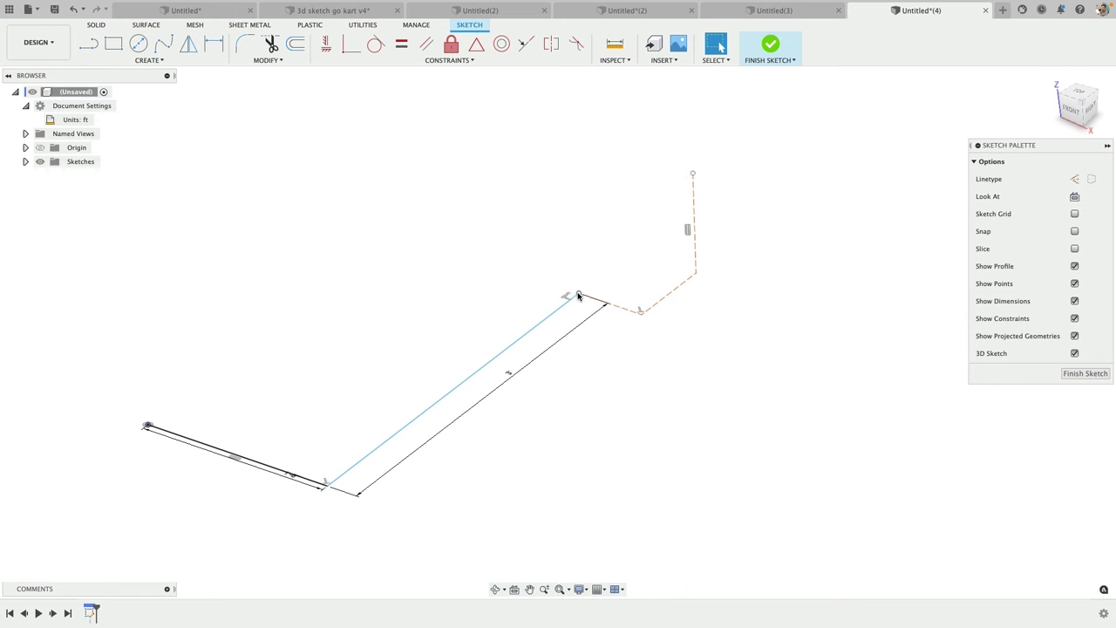
pyautogui.click(87, 43)
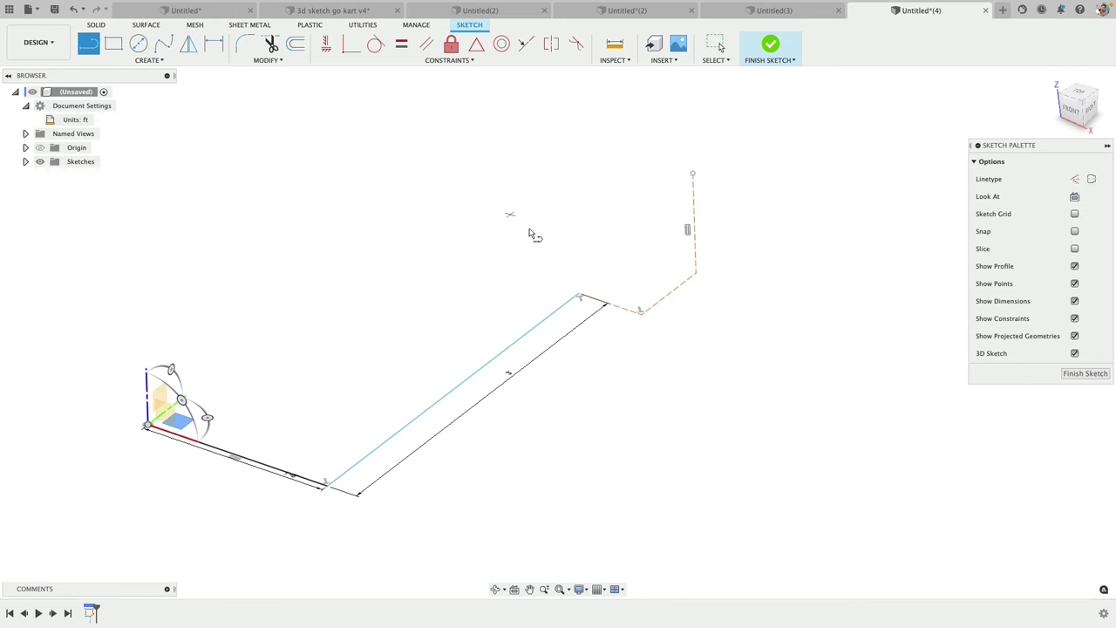
pyautogui.click(576, 296)
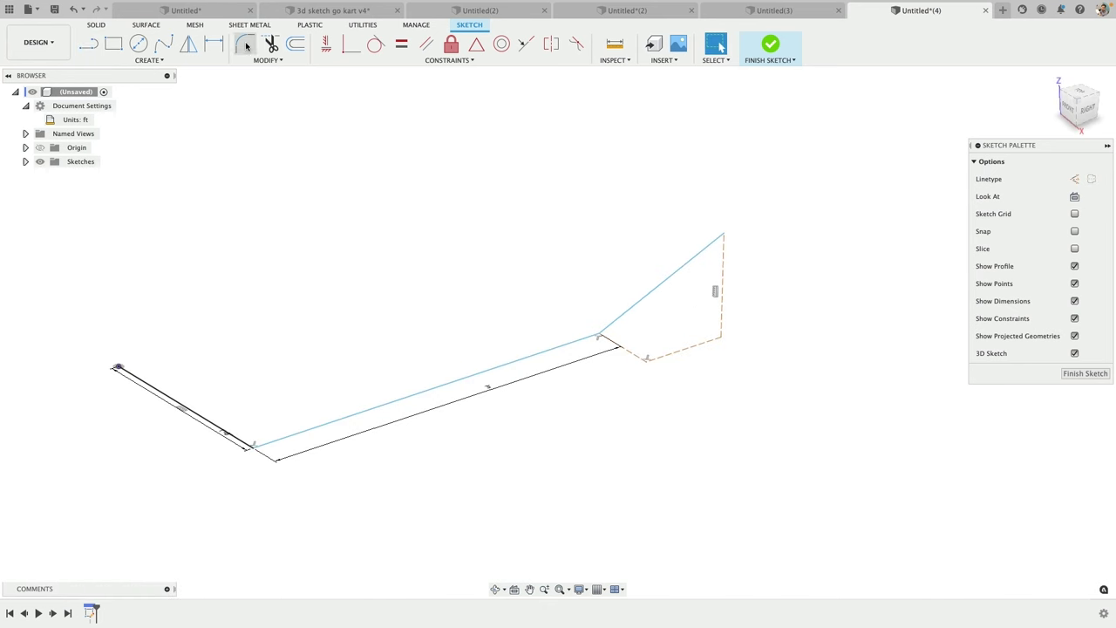
pyautogui.click(246, 45)
pyautogui.scroll(2, 600, 336)
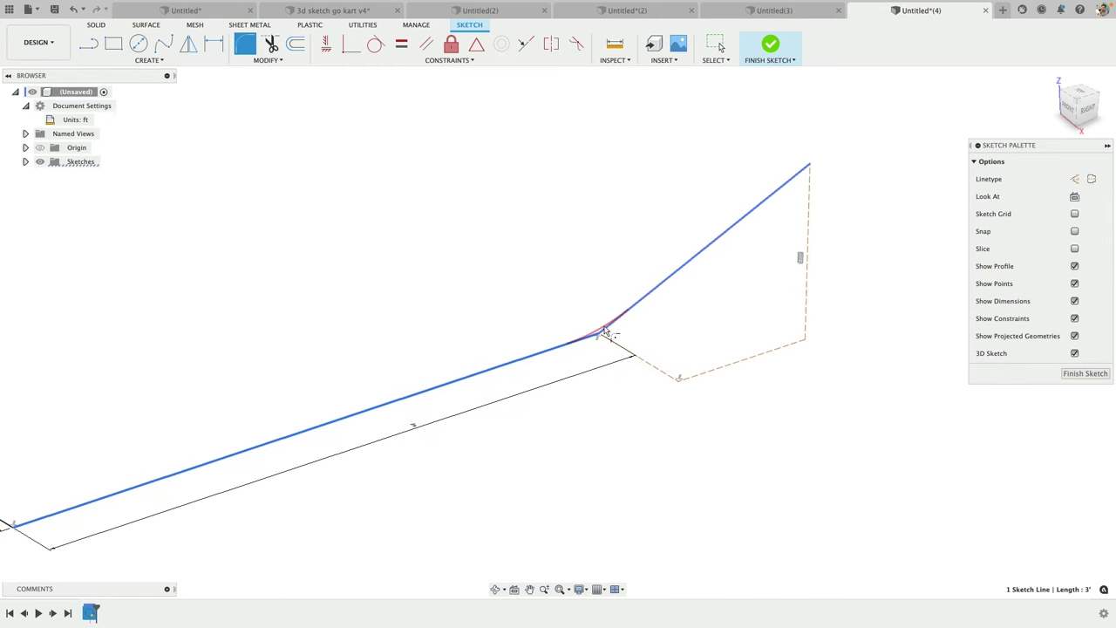
pyautogui.click(602, 331)
pyautogui.scroll(2, 621, 353)
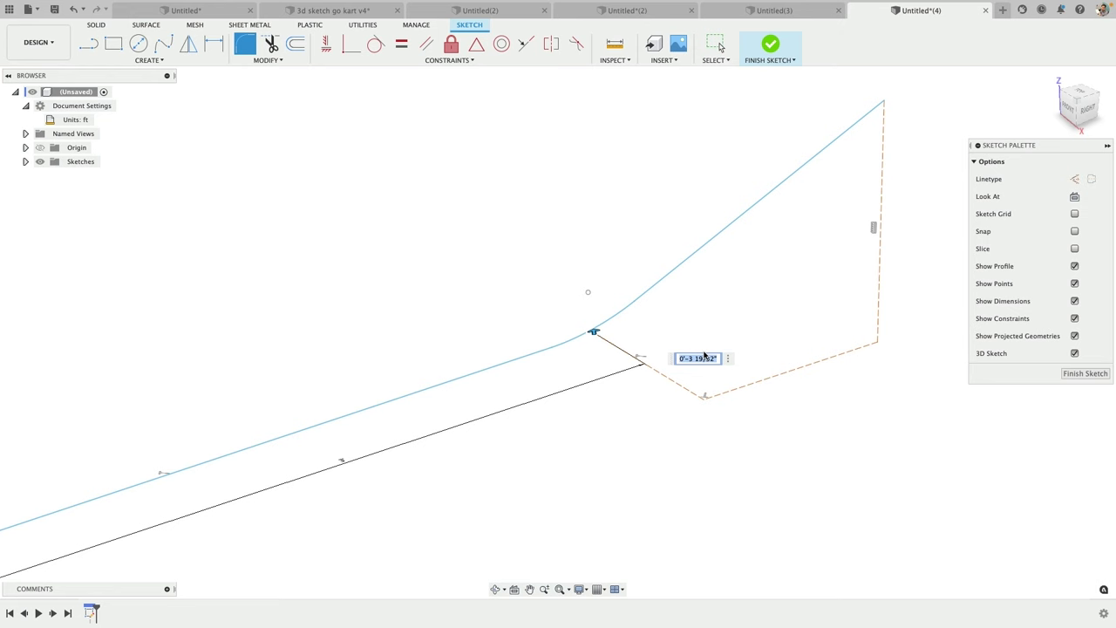
pyautogui.scroll(-3, 696, 317)
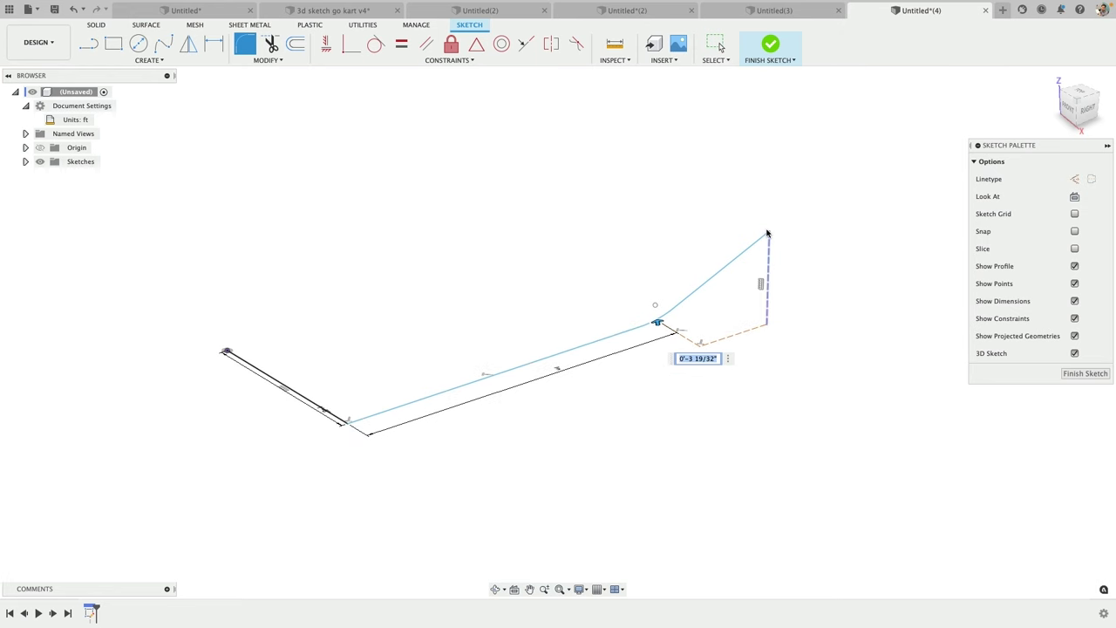
pyautogui.click(768, 232)
pyautogui.press('Escape')
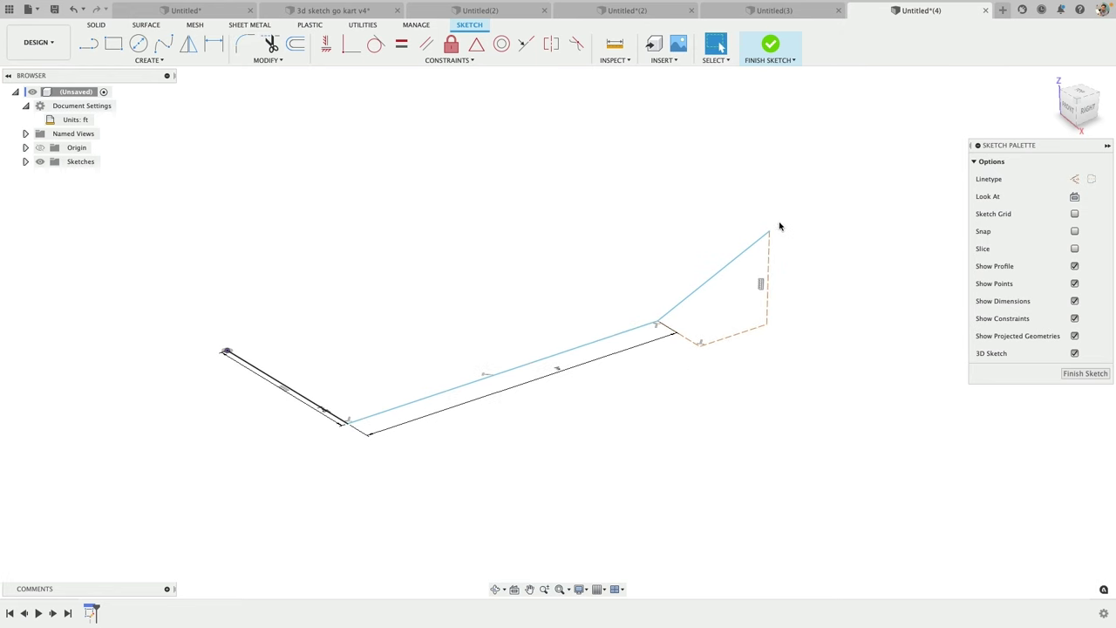
# Step: Continue from the diagonal's upper end with a line along the Y axis and a line about 1'-8 1/2" long back along X
pyautogui.scroll(2, 781, 240)
pyautogui.scroll(3, 796, 251)
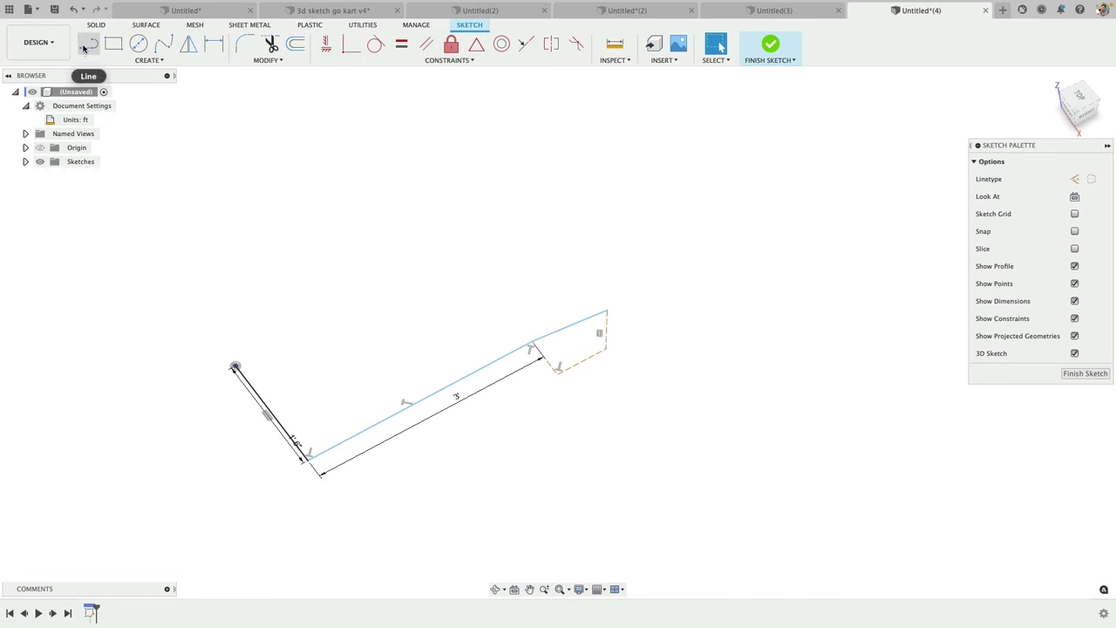
pyautogui.click(85, 46)
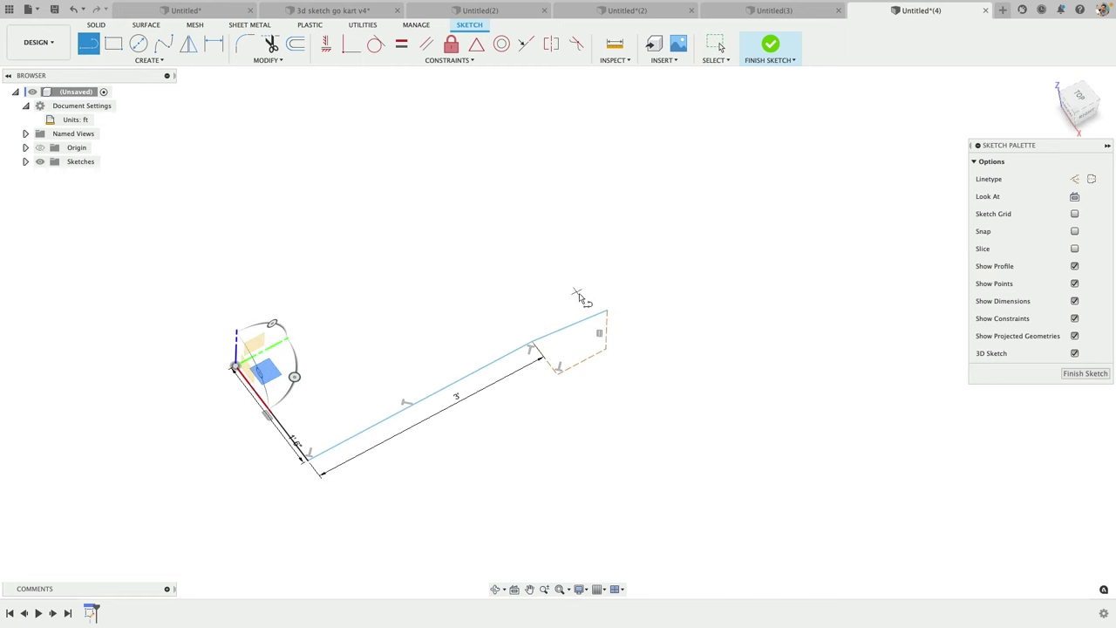
pyautogui.click(607, 312)
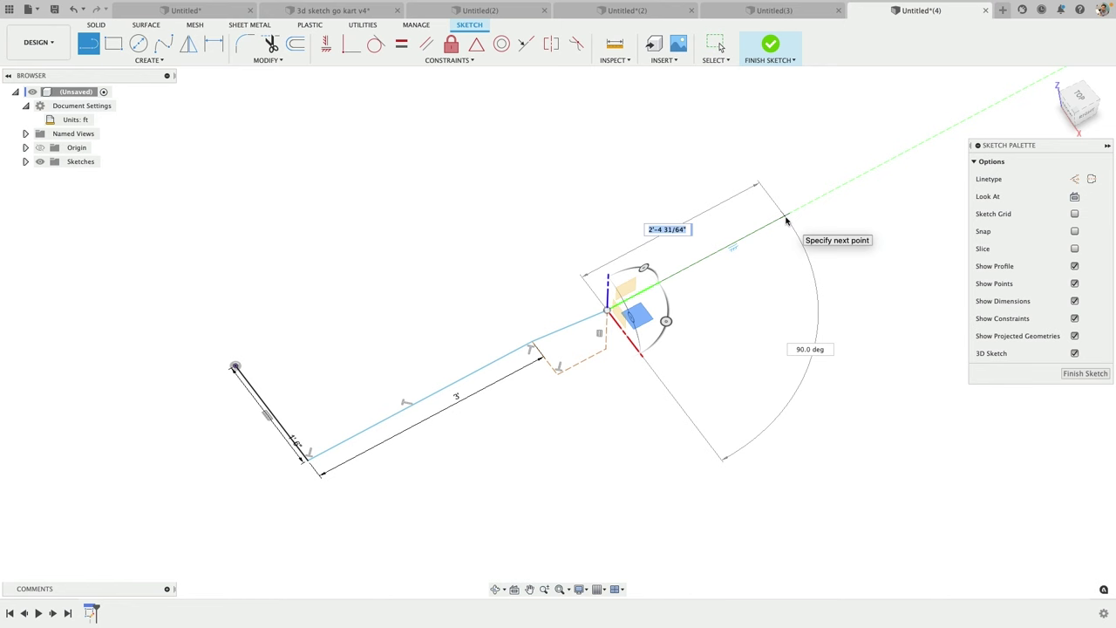
pyautogui.click(815, 200)
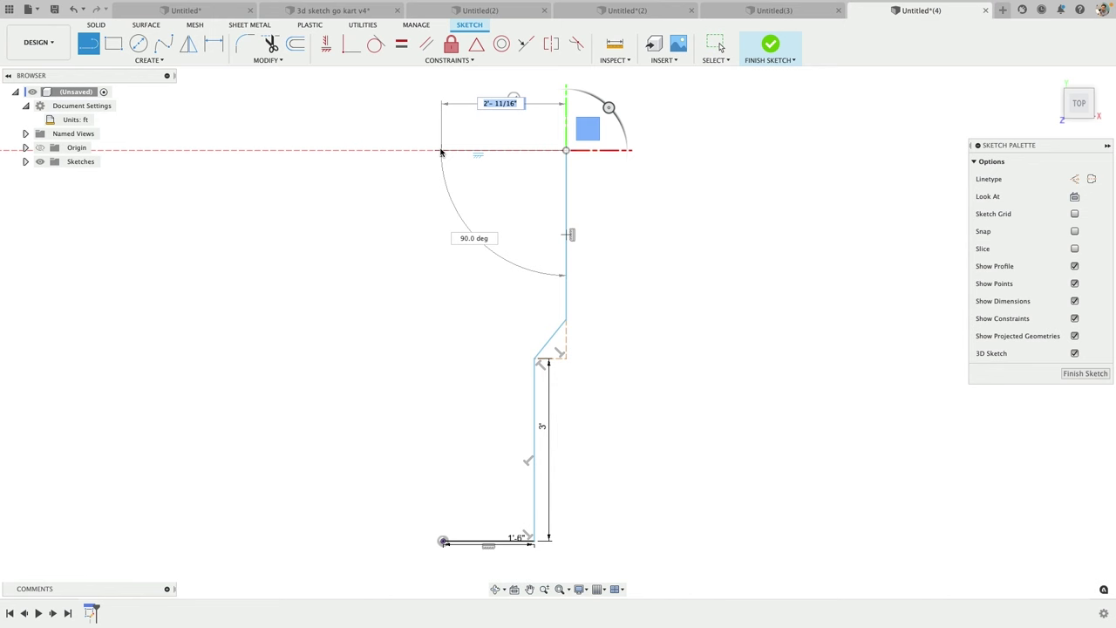
pyautogui.click(463, 150)
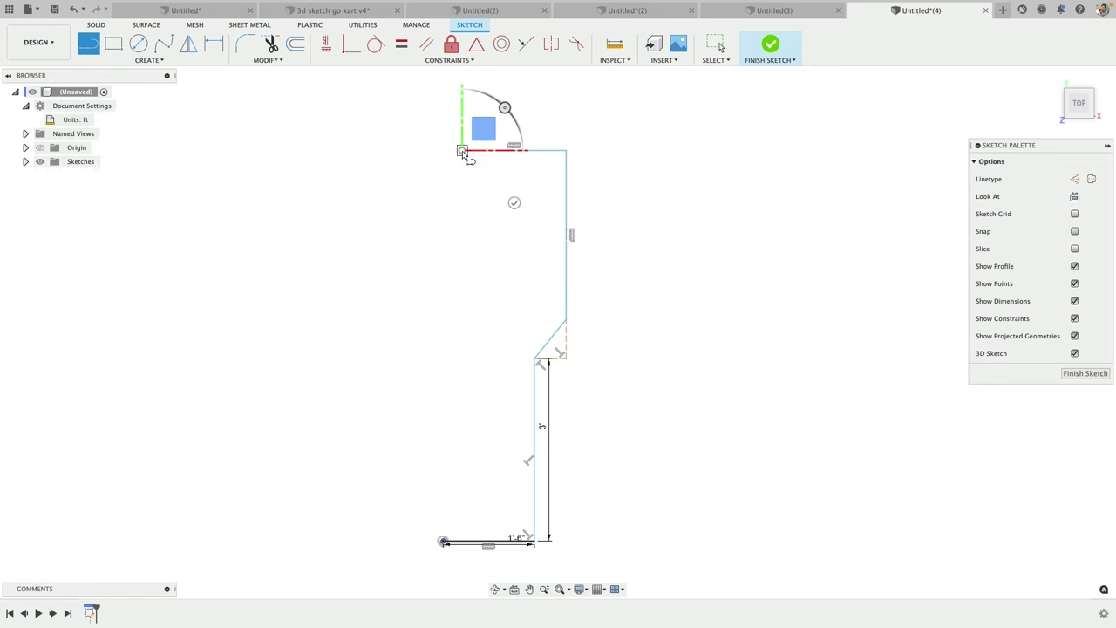
pyautogui.press('Escape')
# Step: Show the origin planes and draw a rectangle about 6'-6" by 9" on the YZ plane from the origin to the rear line's free end
pyautogui.moveTo(491, 178)
pyautogui.keyDown('shift'); pyautogui.mouseDown(button='middle')
pyautogui.moveTo(506, 127)
pyautogui.moveTo(568, 140)
pyautogui.moveTo(483, 143)
pyautogui.moveTo(573, 301)
pyautogui.moveTo(508, 311)
pyautogui.moveTo(528, 317)
pyautogui.moveTo(466, 334)
pyautogui.moveTo(491, 324)
pyautogui.moveTo(433, 305)
pyautogui.mouseUp(button='middle'); pyautogui.keyUp('shift')
pyautogui.click(39, 148)
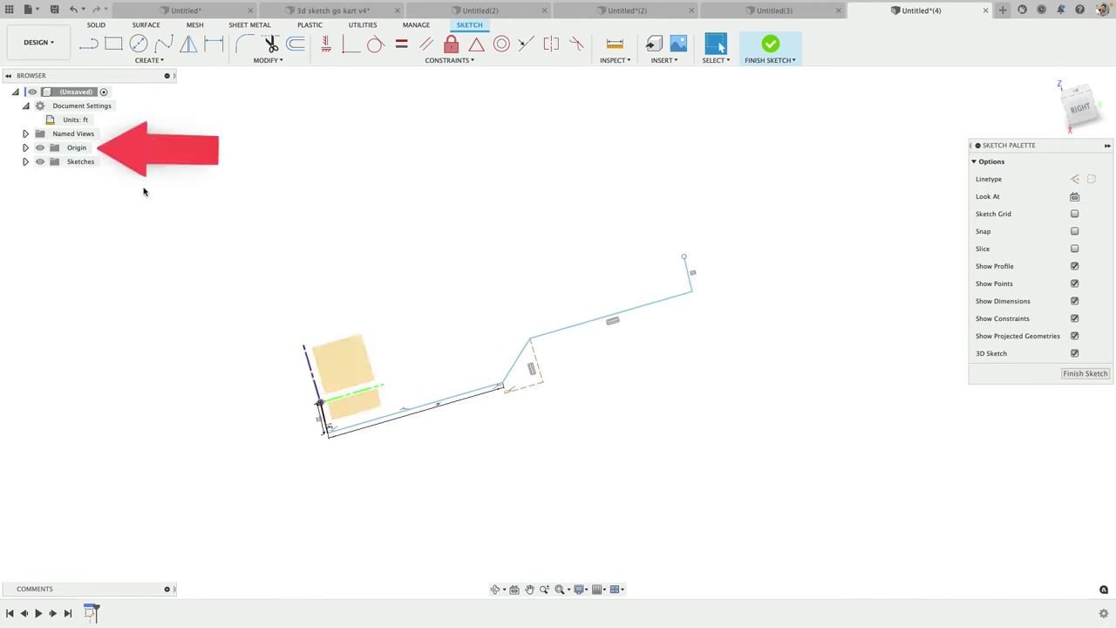
pyautogui.keyDown('shift'); pyautogui.moveTo(296, 331); pyautogui.dragTo(332, 367, button='middle'); pyautogui.keyUp('shift')
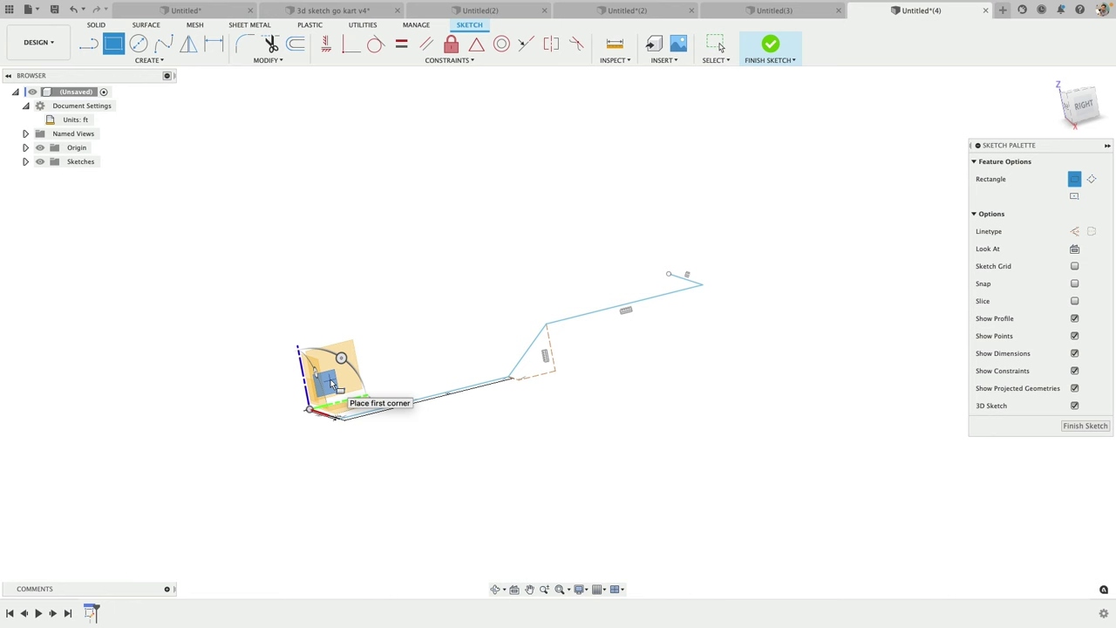
pyautogui.click(346, 389)
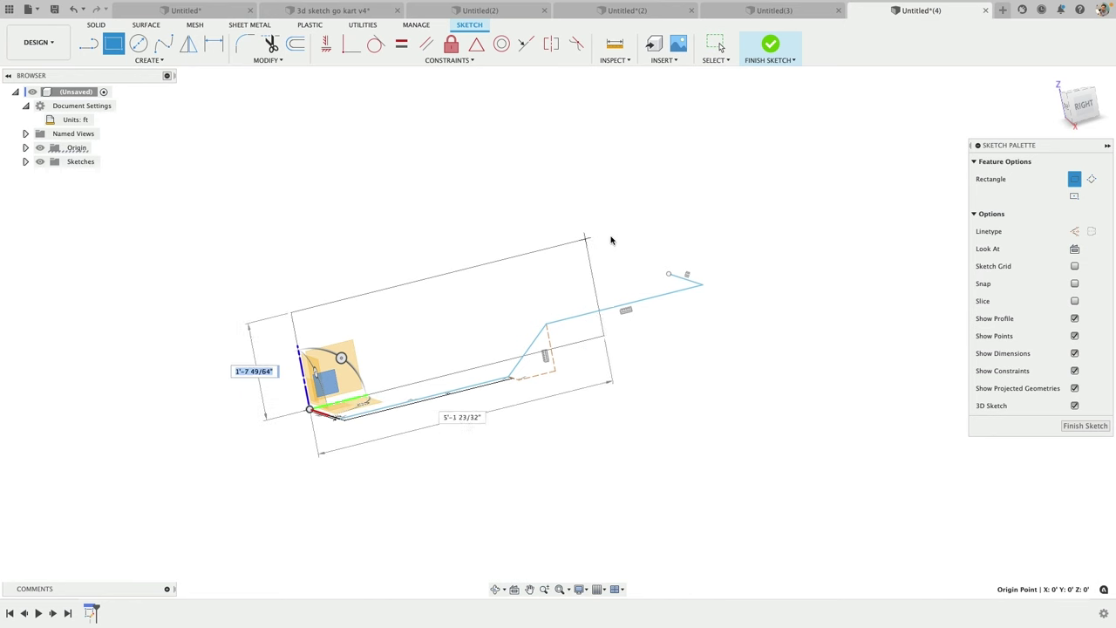
pyautogui.click(667, 272)
pyautogui.press('Escape')
pyautogui.scroll(3, 684, 305)
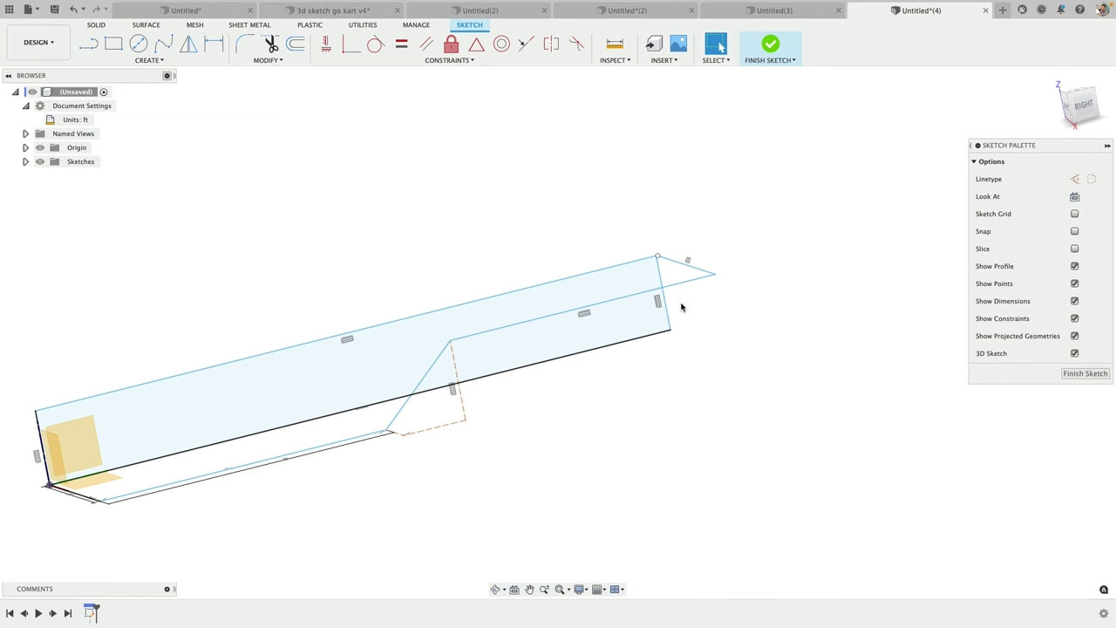
# Step: Convert the edges of the YZ-plane rectangle to construction lines
pyautogui.press('x')
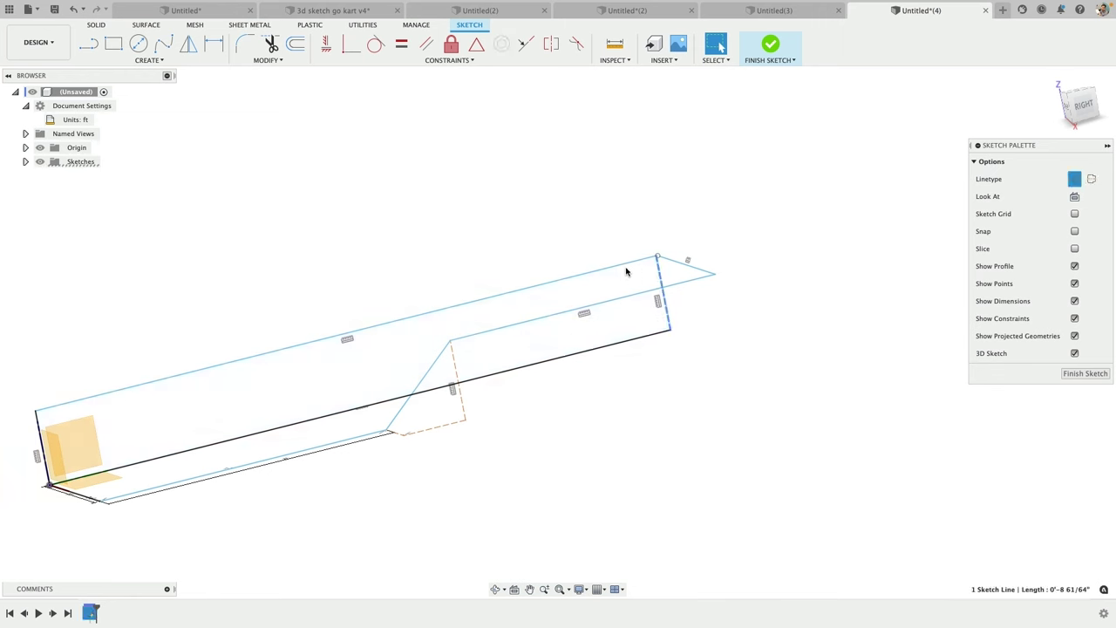
pyautogui.click(626, 264)
pyautogui.press('x')
pyautogui.click(631, 342)
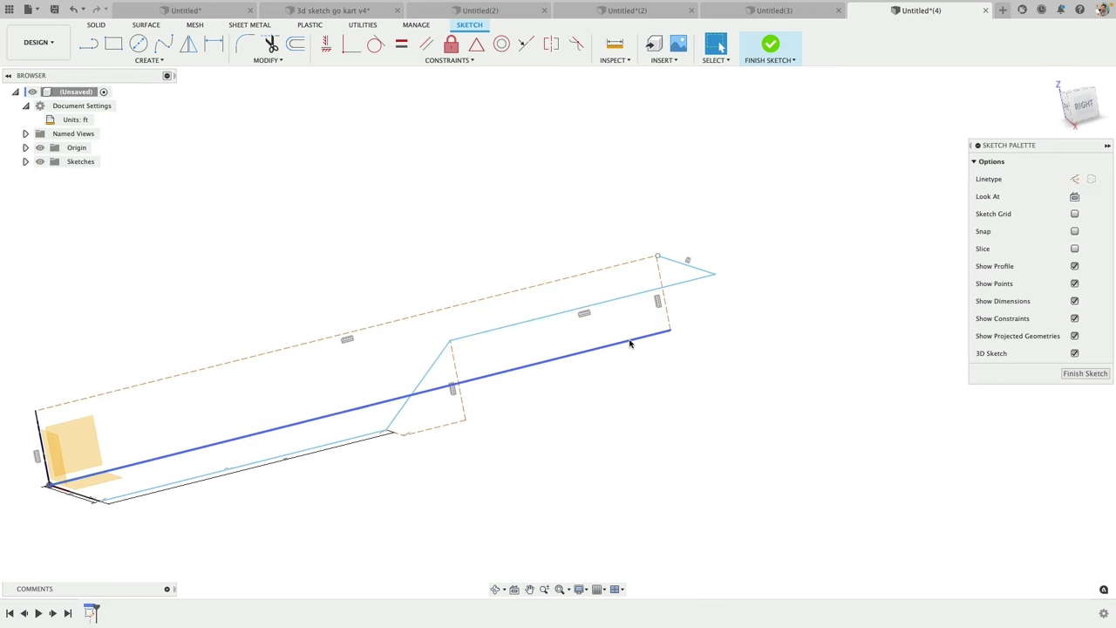
pyautogui.press('x')
pyautogui.click(38, 420)
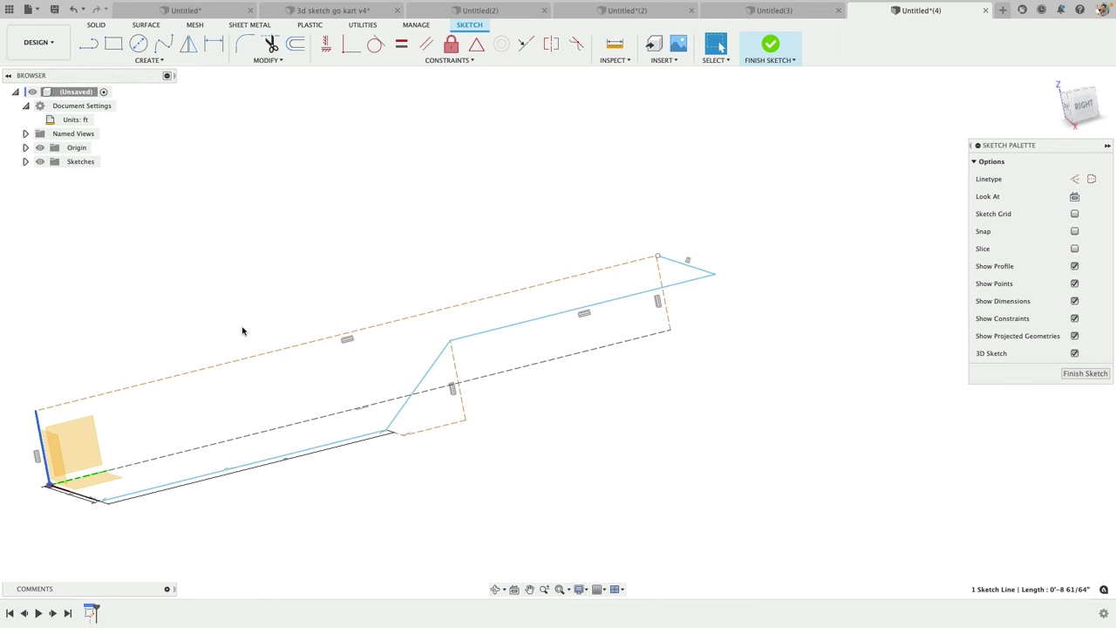
pyautogui.click(289, 328)
# Step: Make the rear line's free endpoint coincident with the upper far corner of the construction rectangle
pyautogui.scroll(-3, 289, 328)
pyautogui.keyDown('shift'); pyautogui.moveTo(295, 327); pyautogui.dragTo(348, 328, button='middle'); pyautogui.keyUp('shift')
pyautogui.scroll(3, 445, 296)
pyautogui.scroll(2, 466, 288)
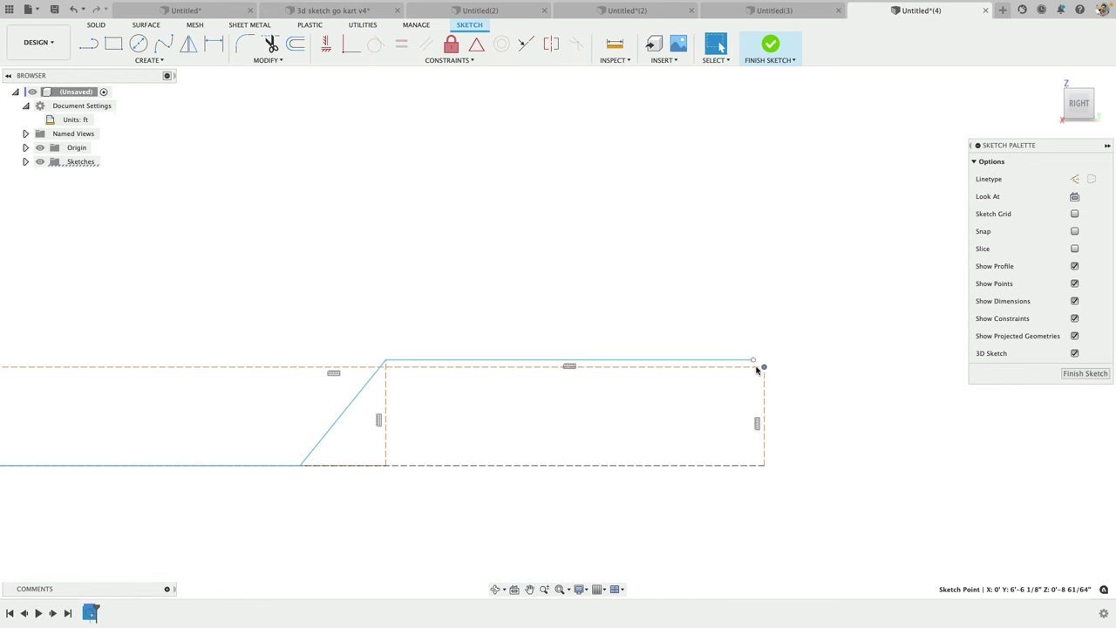
pyautogui.moveTo(760, 367)
pyautogui.keyDown('shift'); pyautogui.mouseDown(button='middle')
pyautogui.moveTo(683, 319)
pyautogui.moveTo(724, 316)
pyautogui.moveTo(723, 341)
pyautogui.moveTo(693, 276)
pyautogui.mouseUp(button='middle'); pyautogui.keyUp('shift')
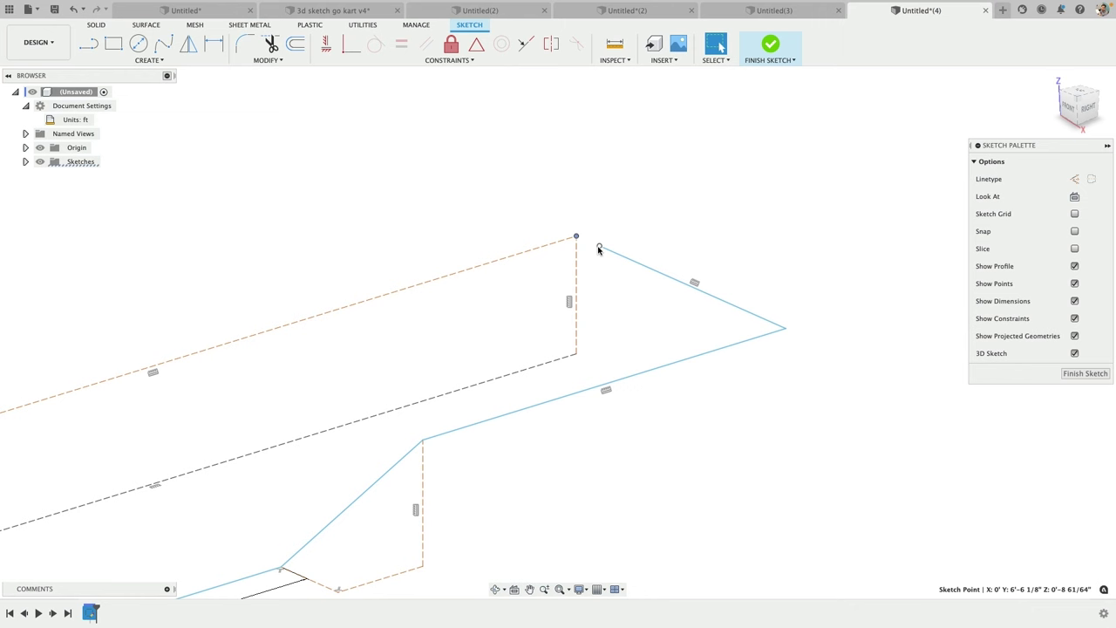
pyautogui.click(665, 278)
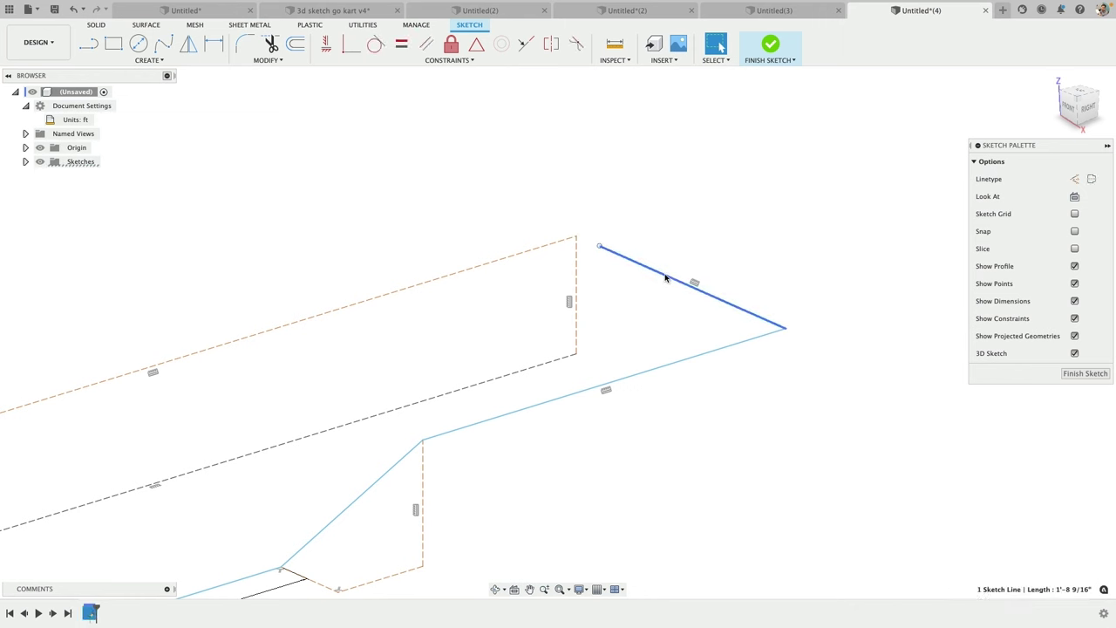
pyautogui.click(600, 247)
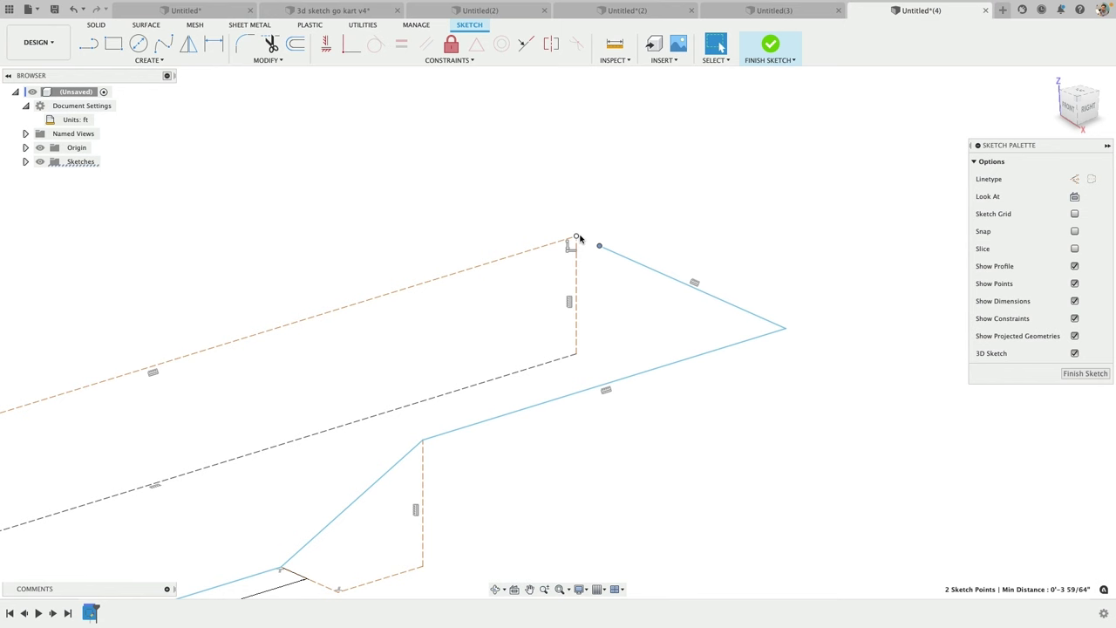
pyautogui.rightClick(579, 239)
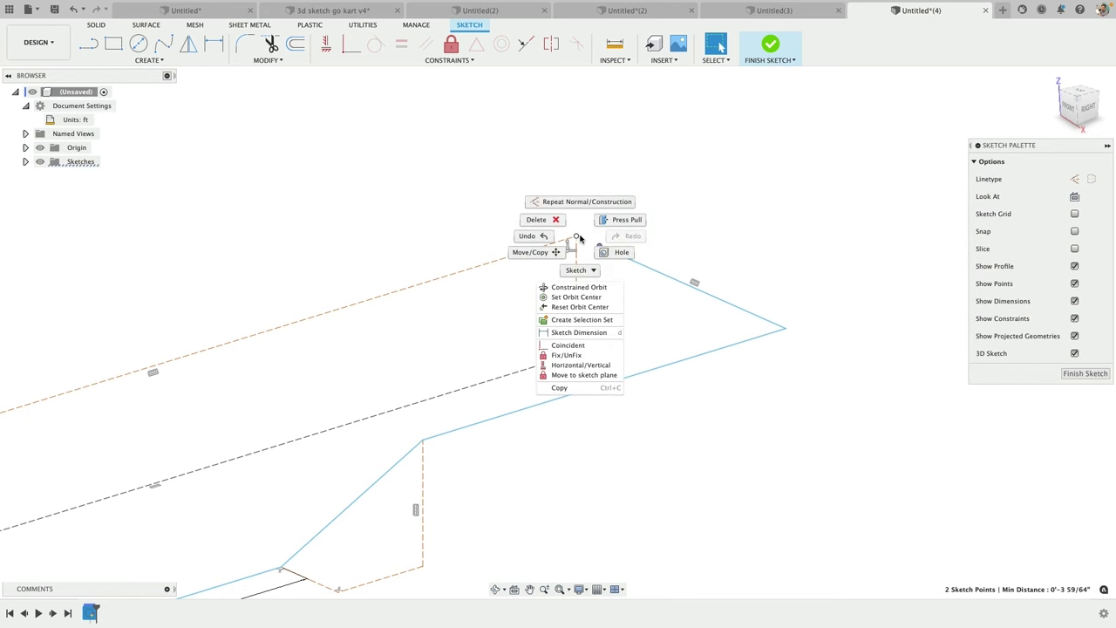
pyautogui.click(585, 344)
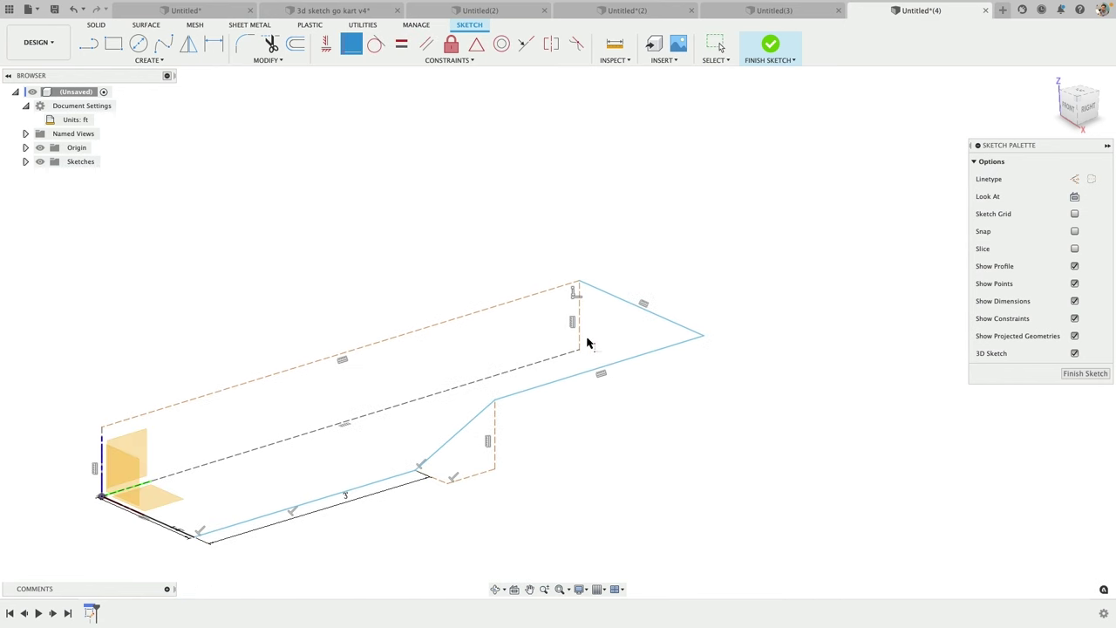
pyautogui.keyDown('shift'); pyautogui.moveTo(570, 317); pyautogui.dragTo(571, 317, button='middle'); pyautogui.keyUp('shift')
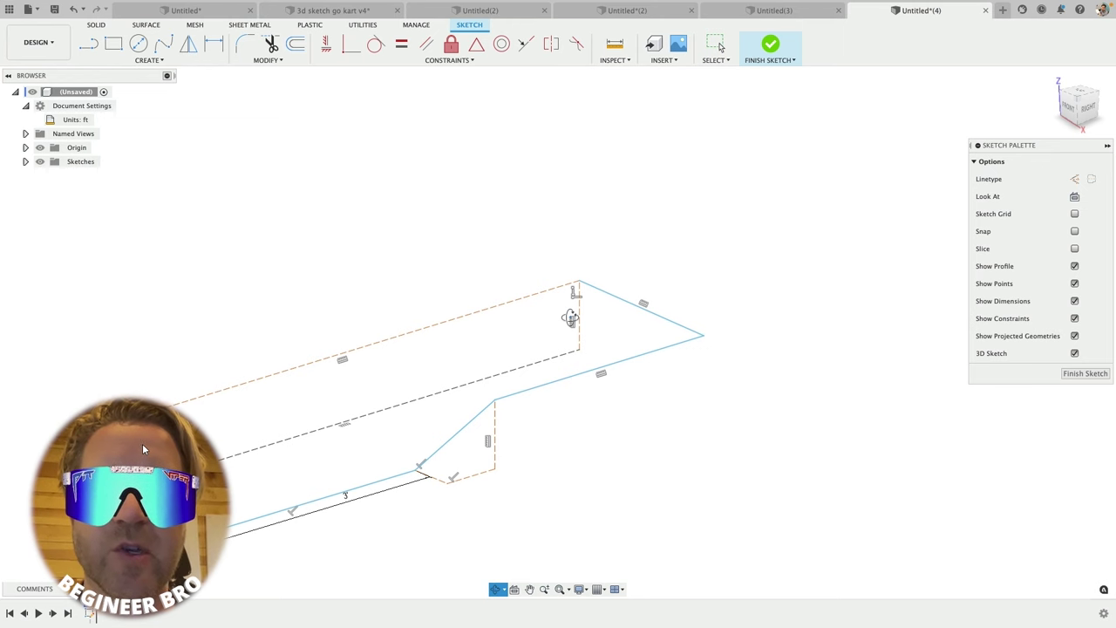
pyautogui.moveTo(570, 318)
pyautogui.keyDown('shift'); pyautogui.mouseDown(button='middle')
pyautogui.moveTo(553, 285)
pyautogui.moveTo(465, 288)
pyautogui.moveTo(456, 301)
pyautogui.moveTo(490, 276)
pyautogui.moveTo(505, 314)
pyautogui.moveTo(491, 302)
pyautogui.moveTo(561, 319)
pyautogui.moveTo(618, 314)
pyautogui.moveTo(611, 326)
pyautogui.mouseUp(button='middle'); pyautogui.keyUp('shift')
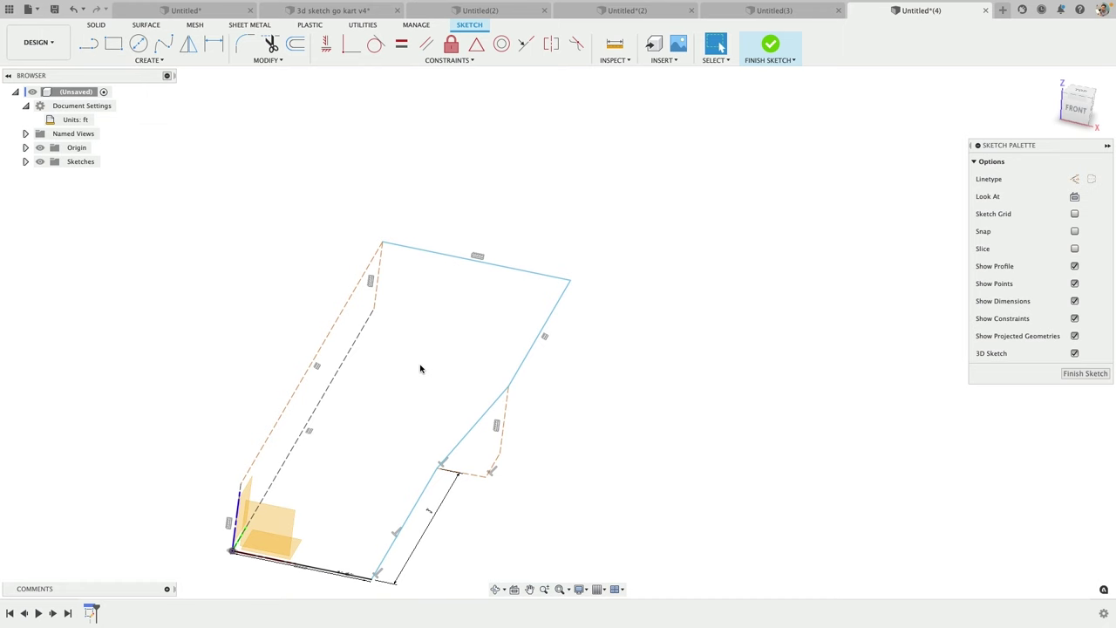
# Step: Fillet the diagonal's upper corner and the rear outer corner of the frame path with a radius of about 3 19/32"
pyautogui.moveTo(420, 369)
pyautogui.keyDown('shift'); pyautogui.mouseDown(button='middle')
pyautogui.moveTo(436, 354)
pyautogui.moveTo(426, 363)
pyautogui.mouseUp(button='middle'); pyautogui.keyUp('shift')
pyautogui.scroll(3, 503, 402)
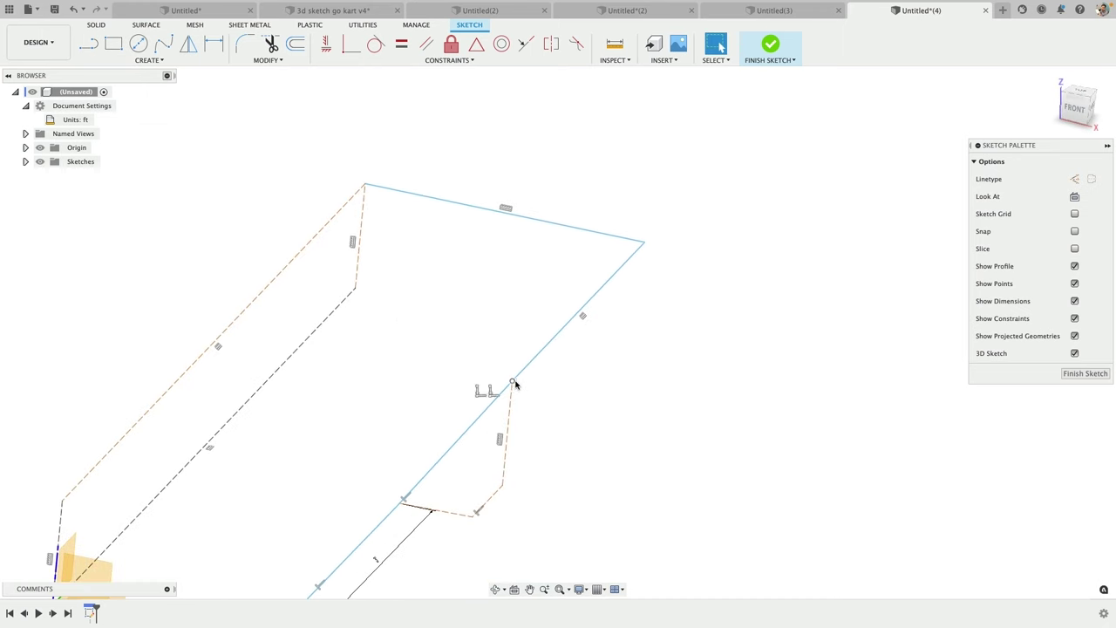
pyautogui.click(245, 44)
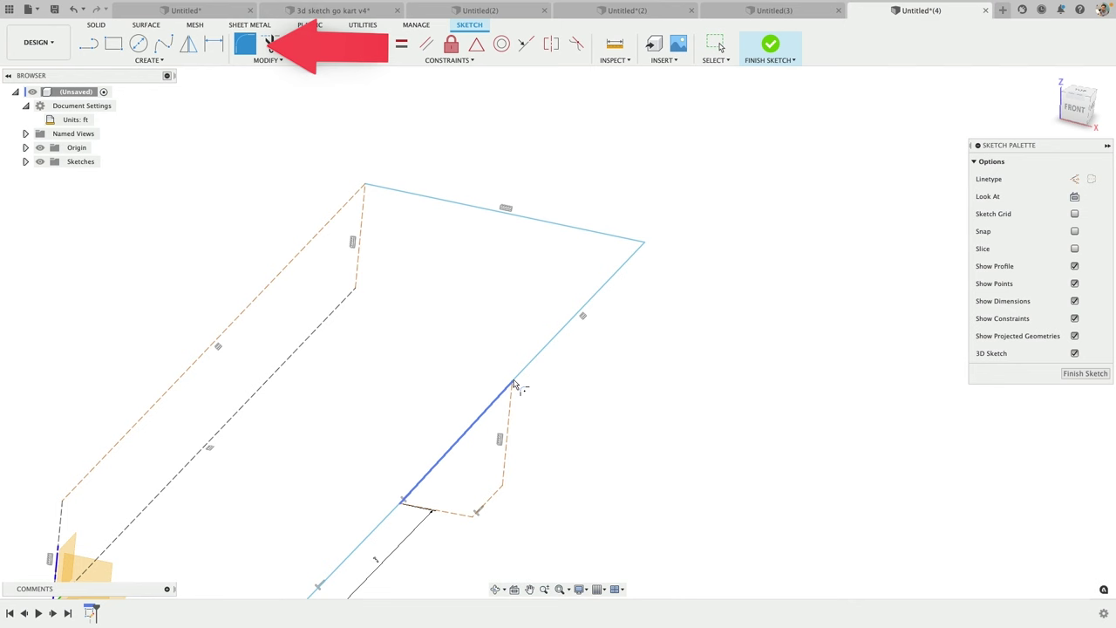
pyautogui.click(513, 382)
pyautogui.keyDown('shift'); pyautogui.moveTo(511, 378); pyautogui.dragTo(548, 373, button='middle'); pyautogui.keyUp('shift')
pyautogui.click(732, 269)
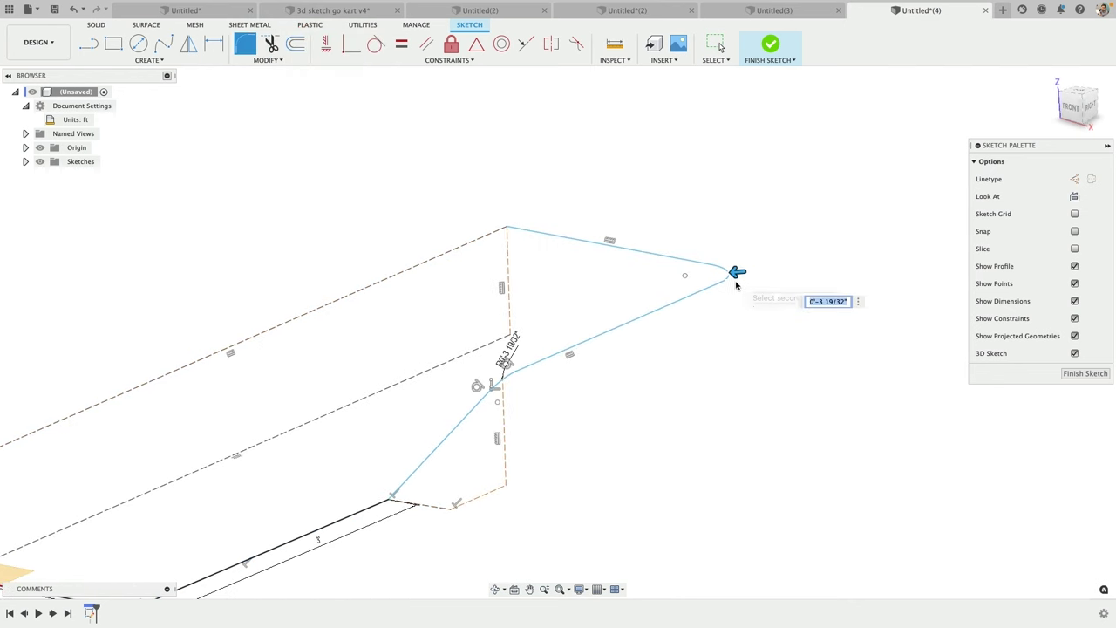
pyautogui.scroll(-2, 732, 332)
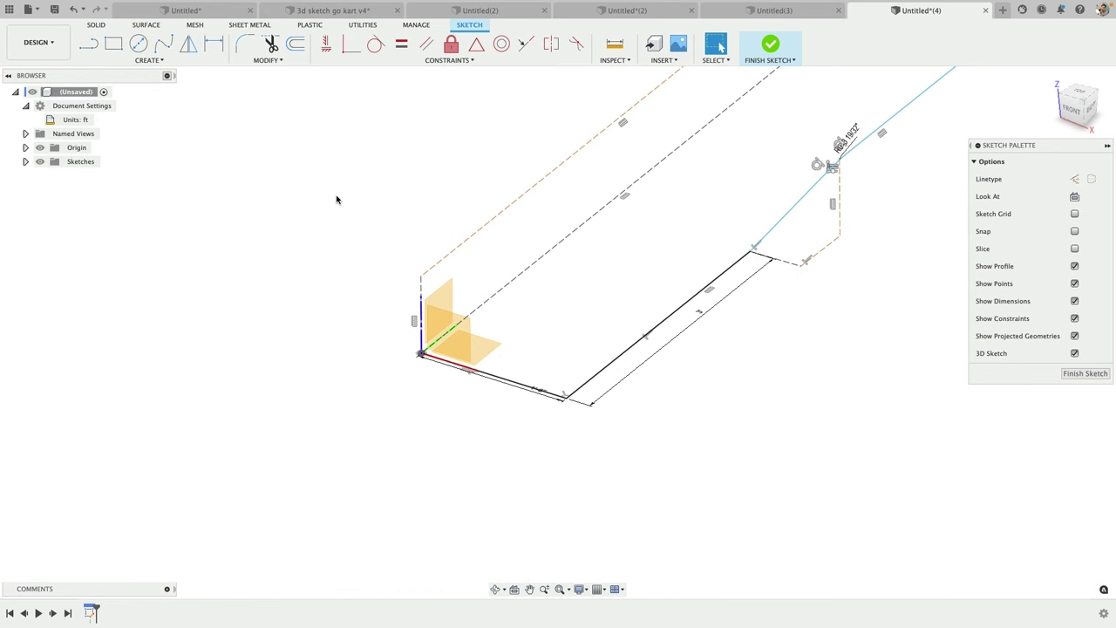
pyautogui.click(245, 42)
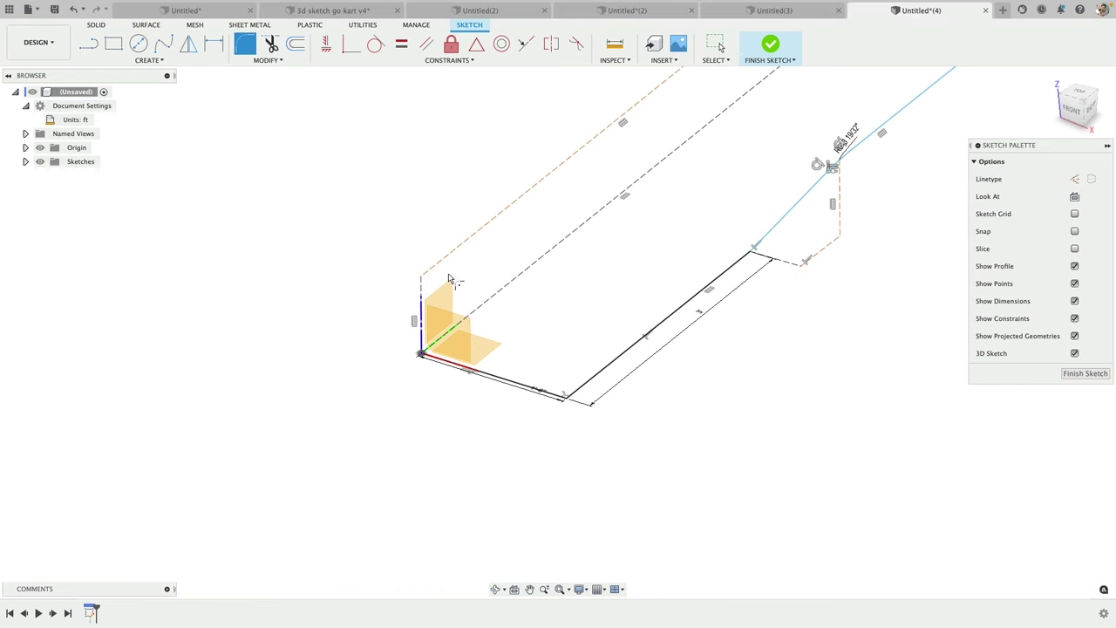
pyautogui.click(560, 397)
pyautogui.click(556, 397)
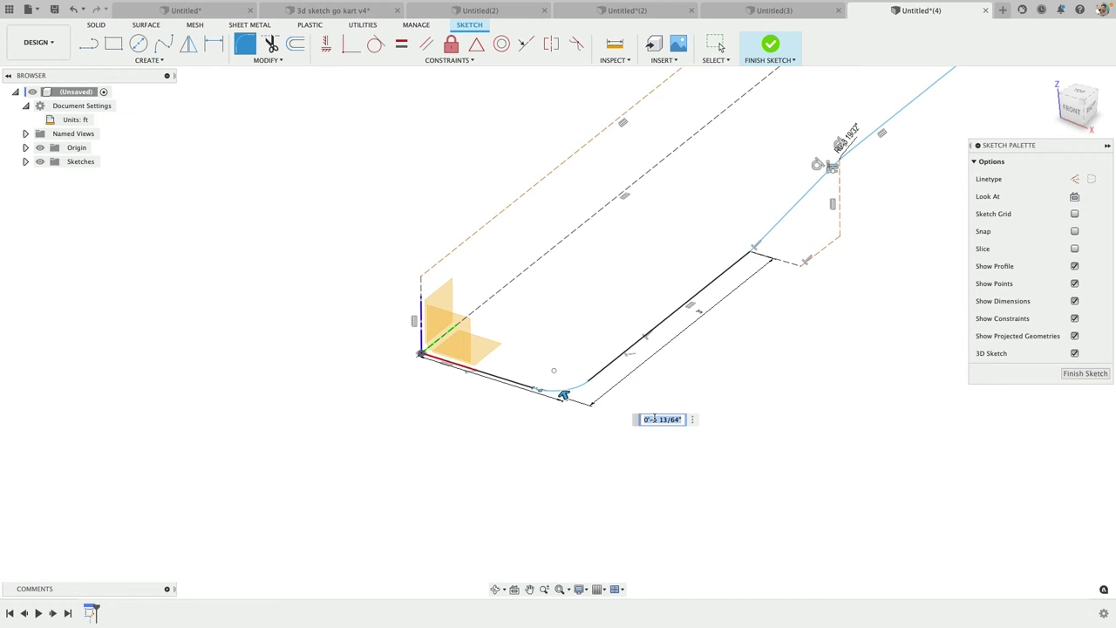
pyautogui.press('Escape')
pyautogui.scroll(-3, 656, 420)
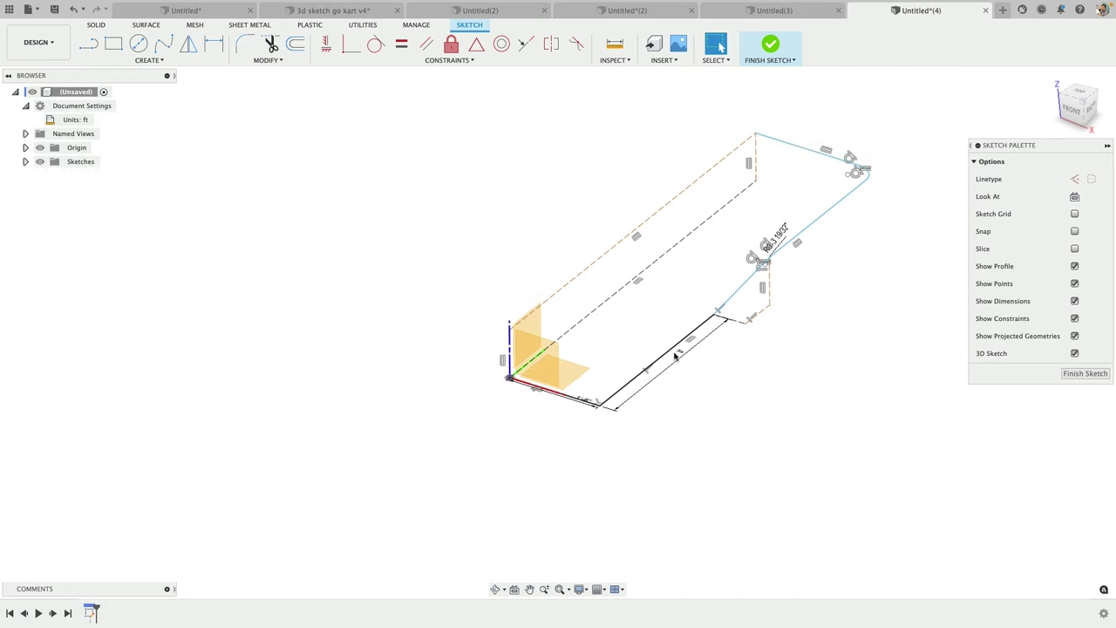
# Step: Dimension the three construction lines that locate the diagonal's upper end: along Y, vertical and along X, keeping their drawn lengths
pyautogui.scroll(3, 794, 304)
pyautogui.keyDown('shift'); pyautogui.moveTo(729, 326); pyautogui.dragTo(697, 340, button='middle'); pyautogui.keyUp('shift')
pyautogui.click(699, 338)
pyautogui.doubleClick(719, 351)
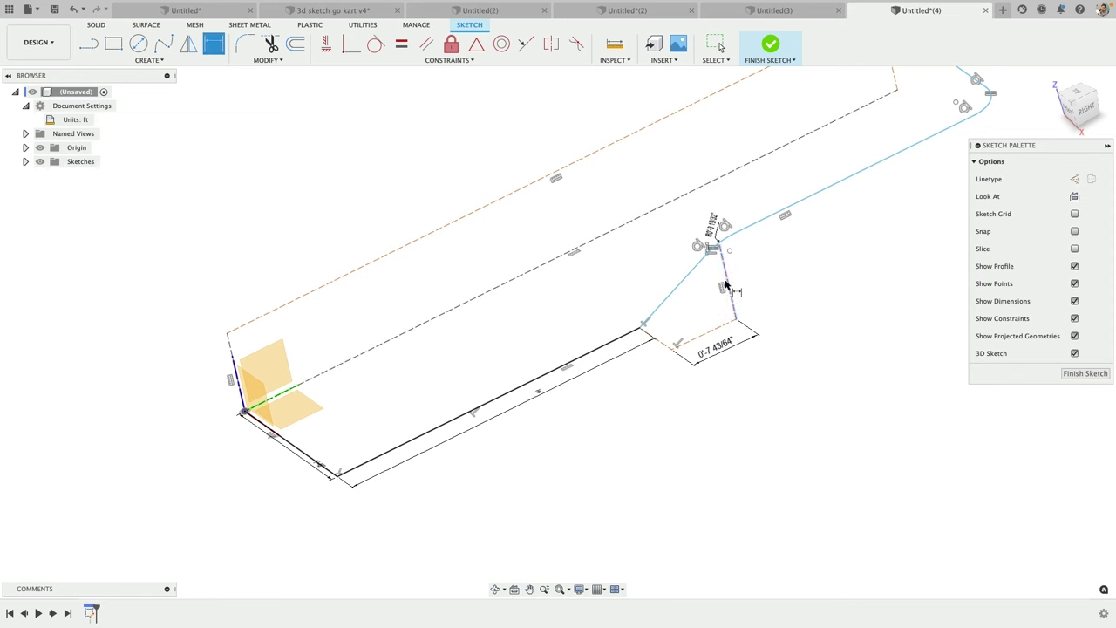
pyautogui.click(726, 286)
pyautogui.click(754, 276)
pyautogui.press('Return')
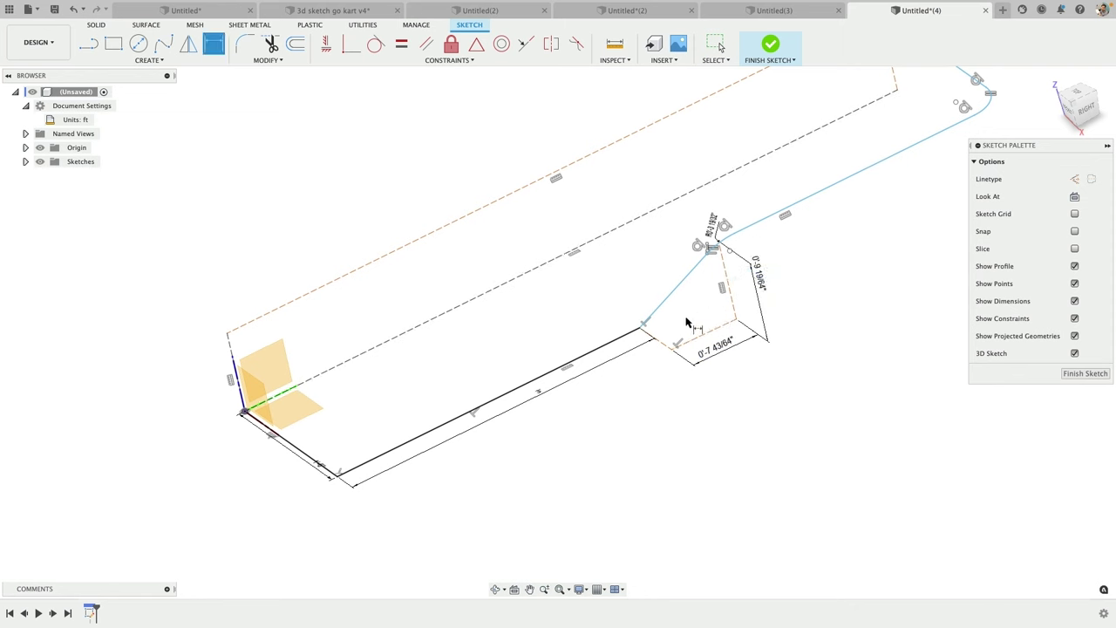
pyautogui.click(661, 346)
pyautogui.click(642, 352)
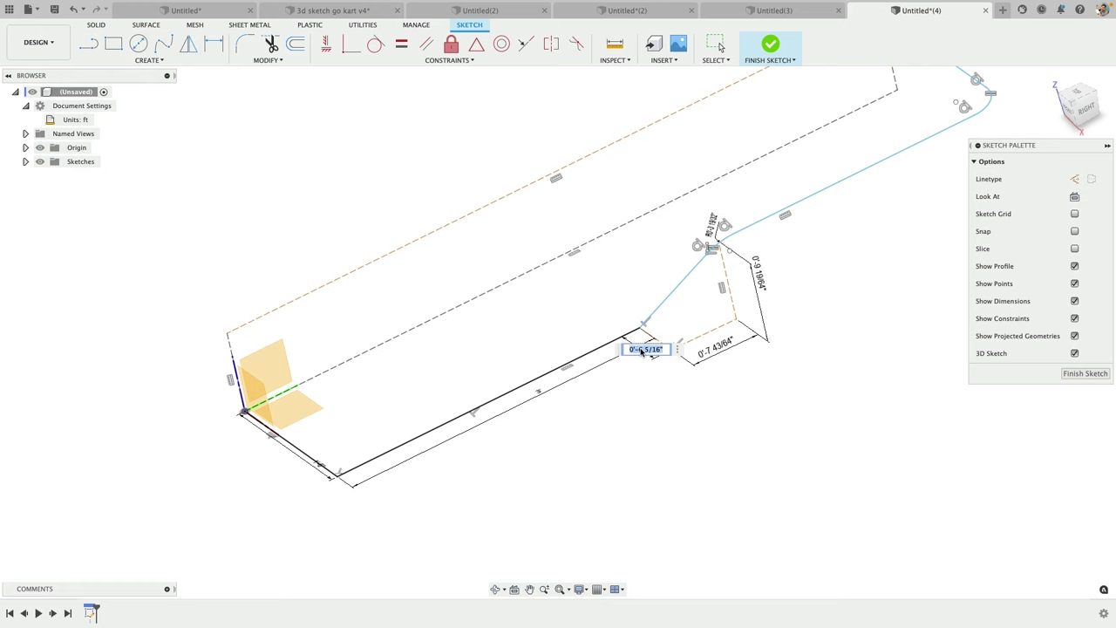
pyautogui.press('Return')
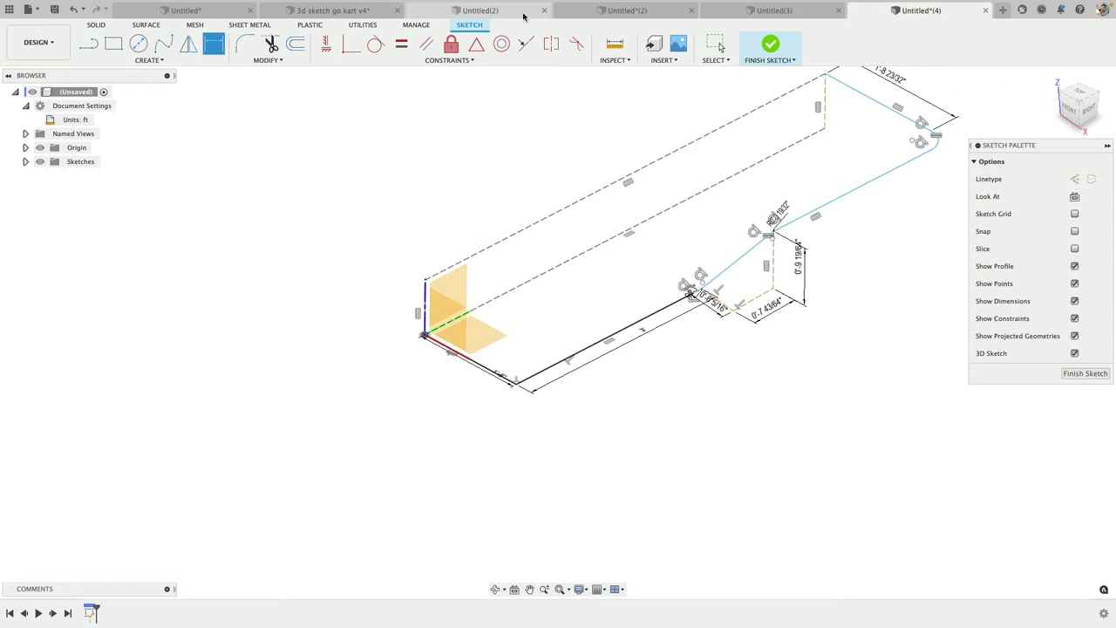
# Step: Switch to the finished go-kart design and examine how the cross tube and bent tubes meet the side rail
pyautogui.click(314, 12)
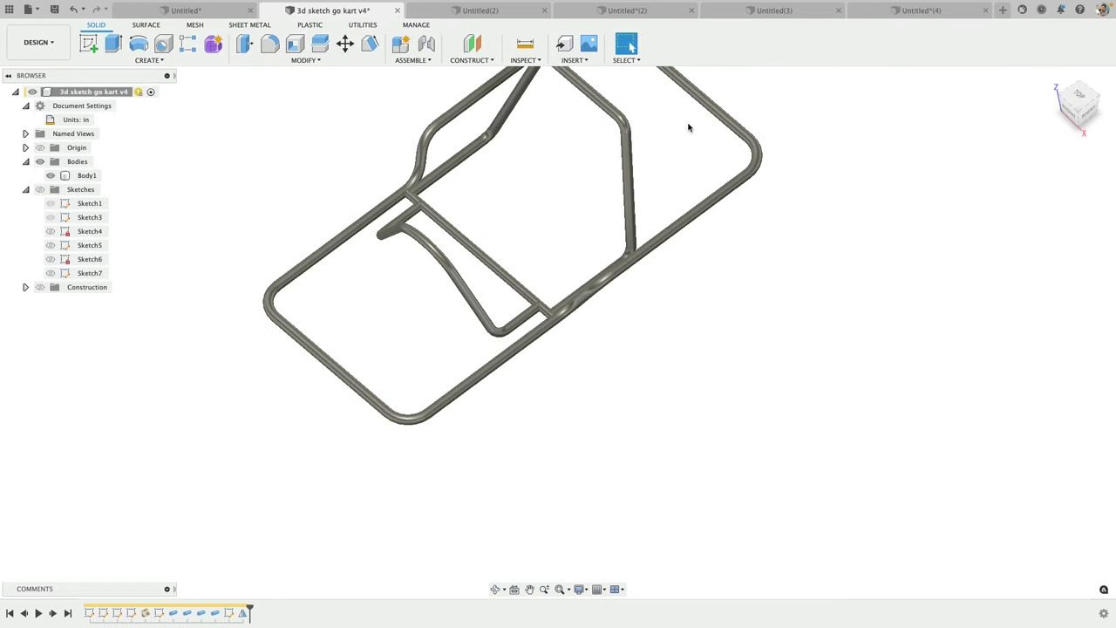
pyautogui.scroll(-3, 645, 253)
pyautogui.click(585, 281)
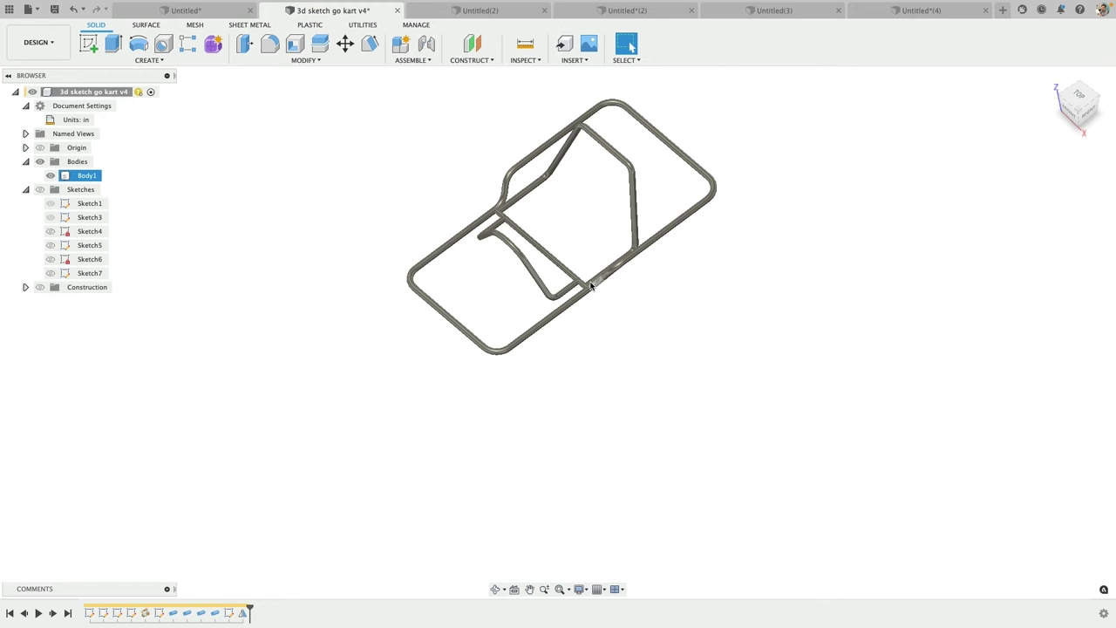
pyautogui.scroll(2, 586, 288)
pyautogui.keyDown('shift'); pyautogui.moveTo(585, 288); pyautogui.dragTo(578, 259, button='middle'); pyautogui.keyUp('shift')
pyautogui.scroll(3, 488, 228)
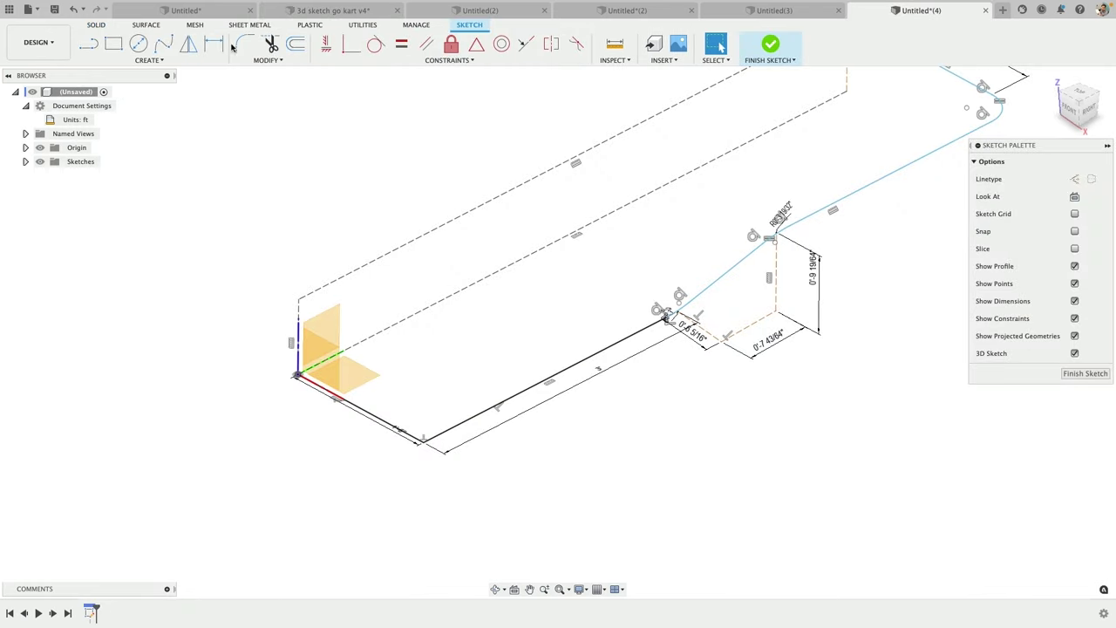
# Step: Draw a cross line from the side rail near the diagonal's lower end to the centre construction line, parallel to the front line
pyautogui.press('l')
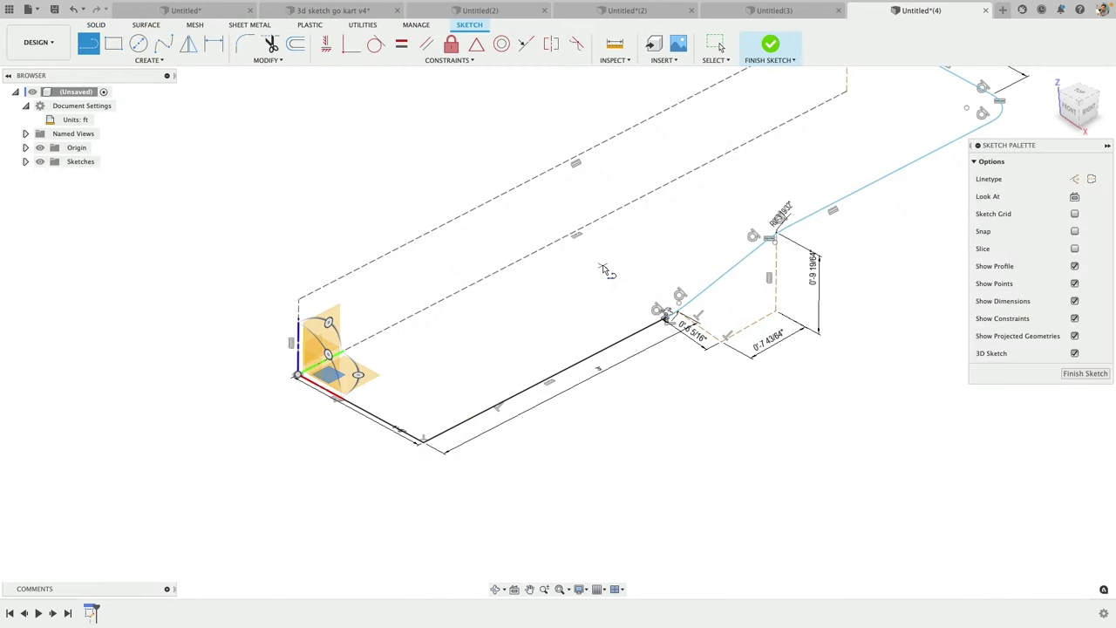
pyautogui.click(653, 324)
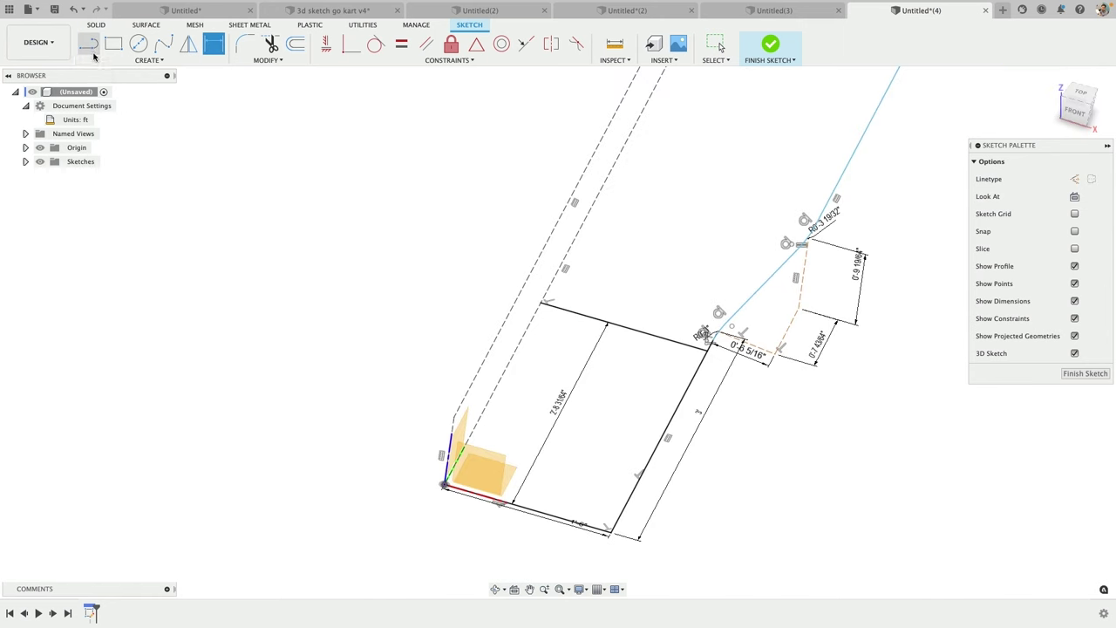
# Step: Draw a line about 1'-1 5/8" long along the Y axis toward the rear, starting on the cross line near the side rail
pyautogui.click(93, 51)
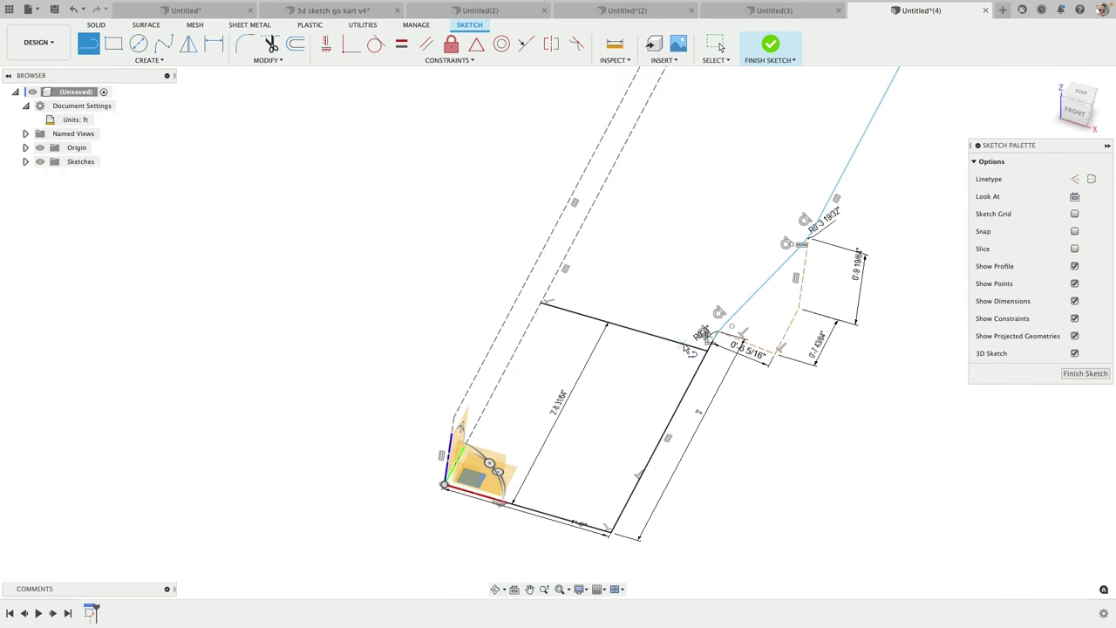
pyautogui.click(688, 345)
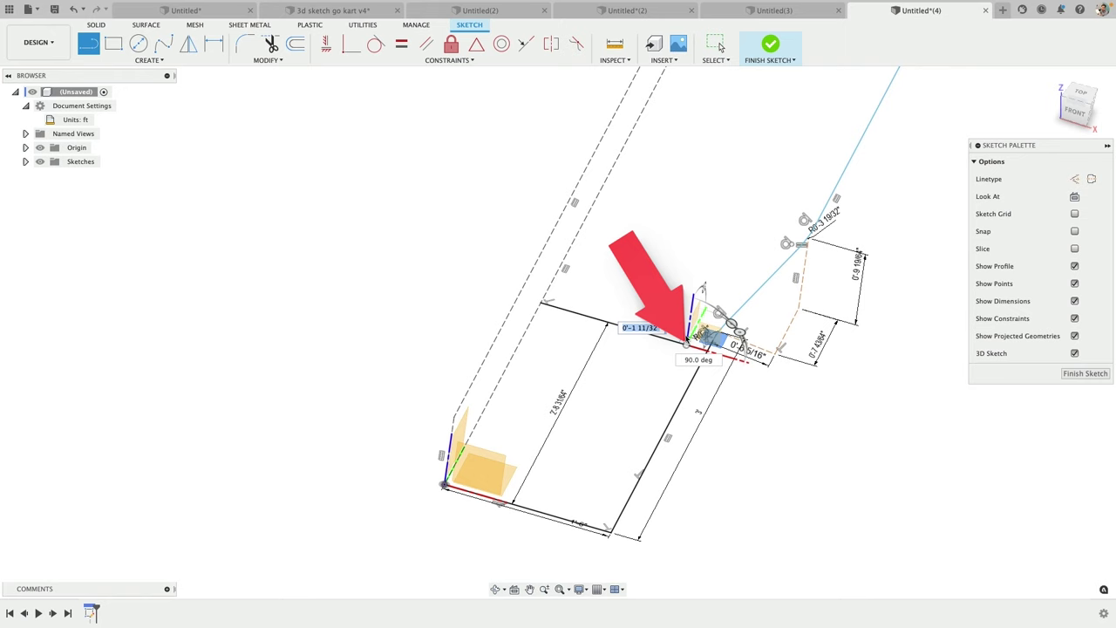
pyautogui.keyDown('shift'); pyautogui.moveTo(698, 335); pyautogui.dragTo(678, 347, button='middle'); pyautogui.keyUp('shift')
pyautogui.scroll(5, 678, 344)
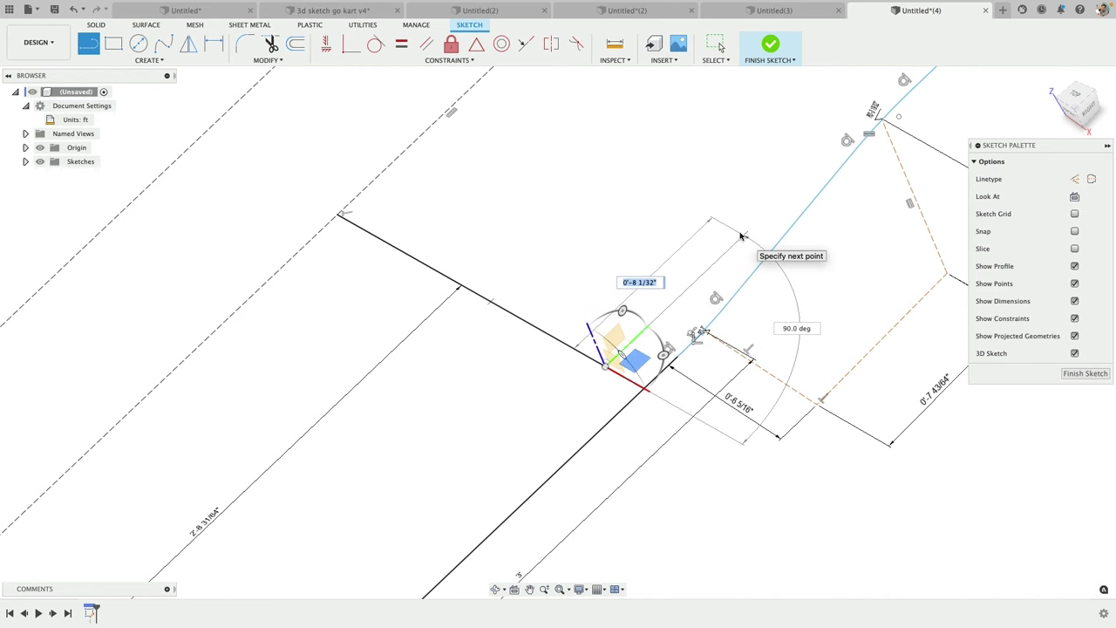
pyautogui.scroll(-3, 759, 237)
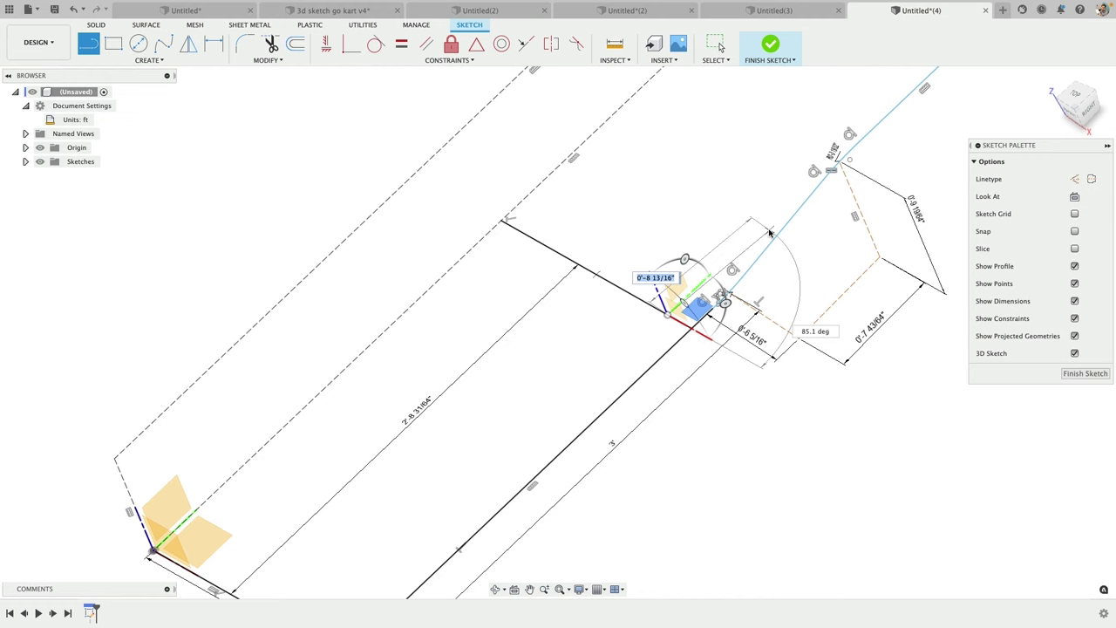
pyautogui.moveTo(764, 249)
pyautogui.keyDown('shift'); pyautogui.mouseDown(button='middle')
pyautogui.moveTo(724, 262)
pyautogui.moveTo(748, 257)
pyautogui.mouseUp(button='middle'); pyautogui.keyUp('shift')
pyautogui.keyDown('shift'); pyautogui.moveTo(824, 180); pyautogui.dragTo(841, 182, button='middle'); pyautogui.keyUp('shift')
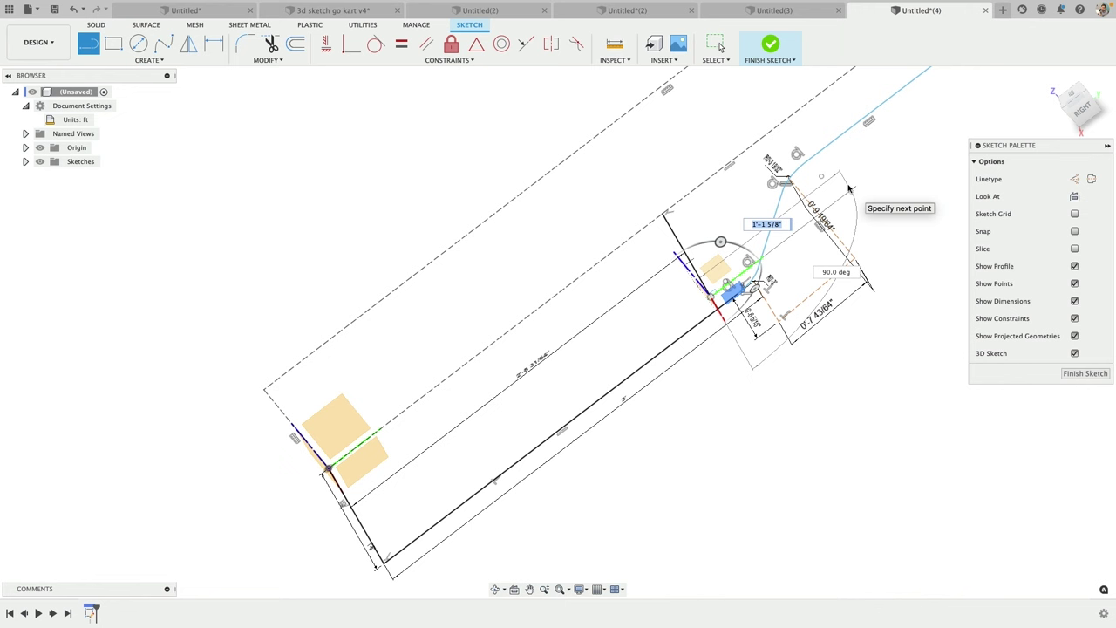
pyautogui.moveTo(850, 210)
pyautogui.keyDown('shift'); pyautogui.mouseDown(button='middle')
pyautogui.moveTo(856, 234)
pyautogui.moveTo(851, 163)
pyautogui.mouseUp(button='middle'); pyautogui.keyUp('shift')
# Step: Draw a vertical line about 1'-1 29/32" up along Z from the new line's rear end and convert it to construction
pyautogui.scroll(-3, 850, 163)
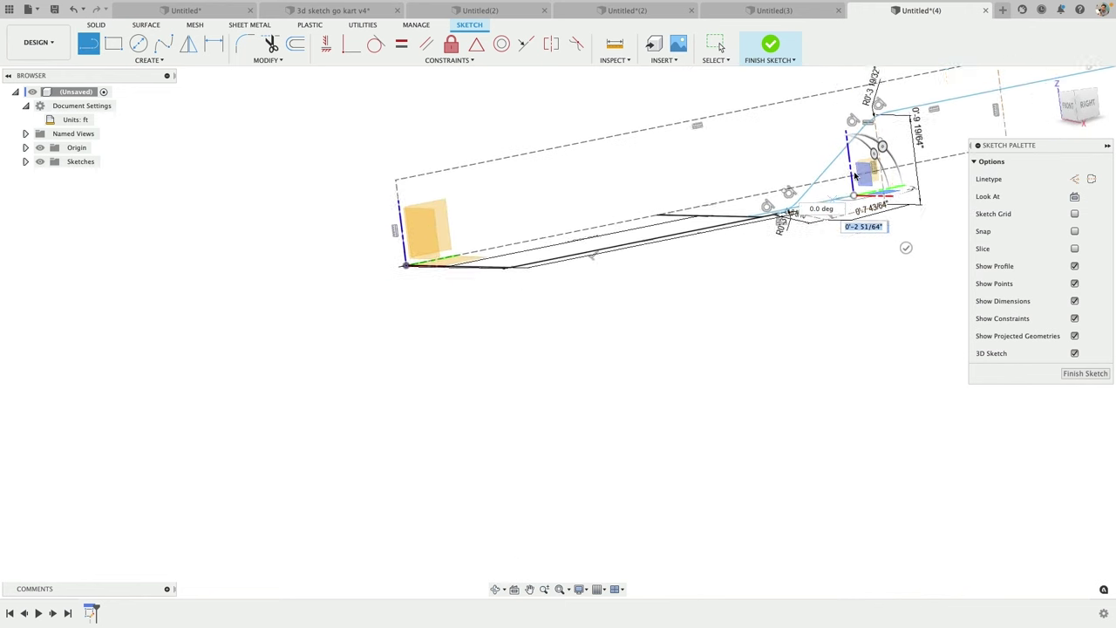
pyautogui.scroll(-2, 849, 157)
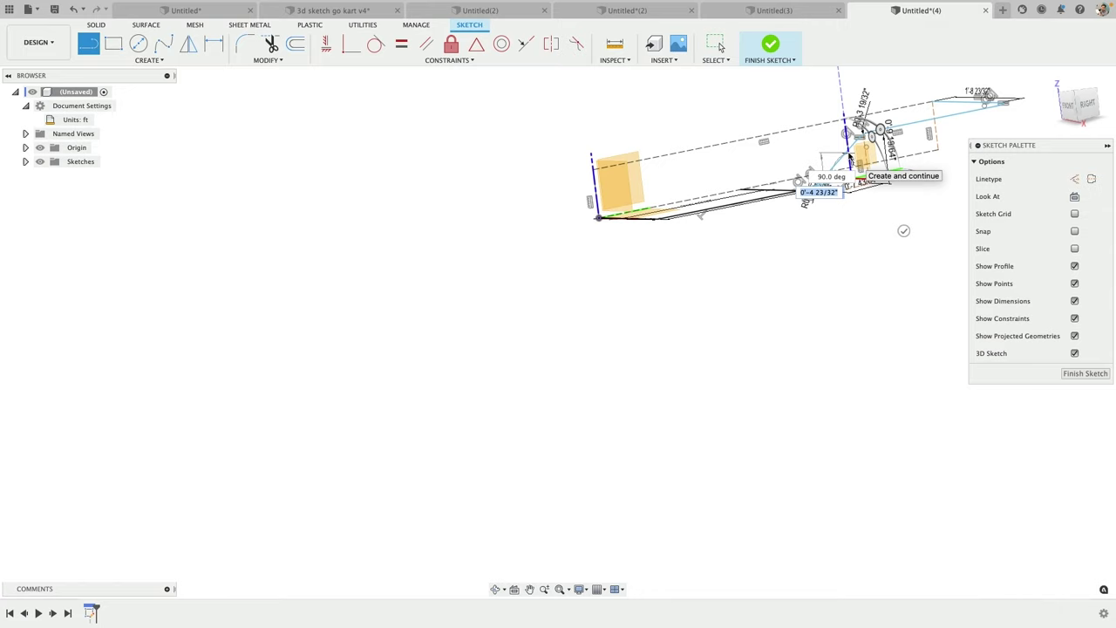
pyautogui.moveTo(851, 156); pyautogui.dragTo(605, 314, button='middle')
pyautogui.scroll(3, 613, 306)
pyautogui.scroll(5, 577, 301)
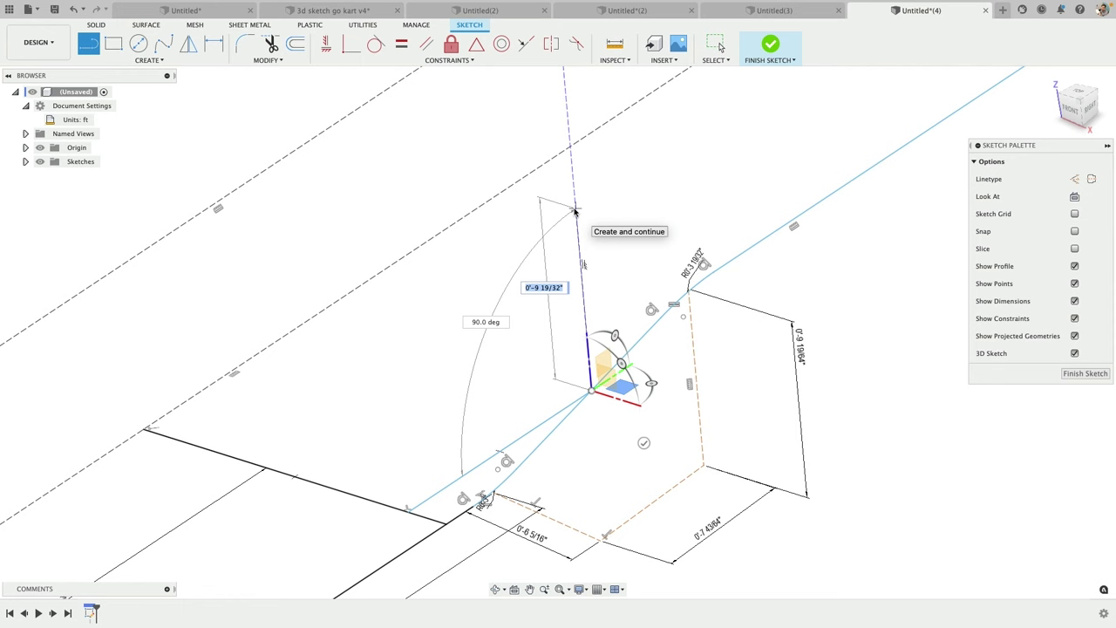
pyautogui.click(570, 129)
pyautogui.scroll(-3, 623, 234)
pyautogui.moveTo(624, 244)
pyautogui.keyDown('shift'); pyautogui.mouseDown(button='middle')
pyautogui.moveTo(652, 241)
pyautogui.moveTo(618, 241)
pyautogui.mouseUp(button='middle'); pyautogui.keyUp('shift')
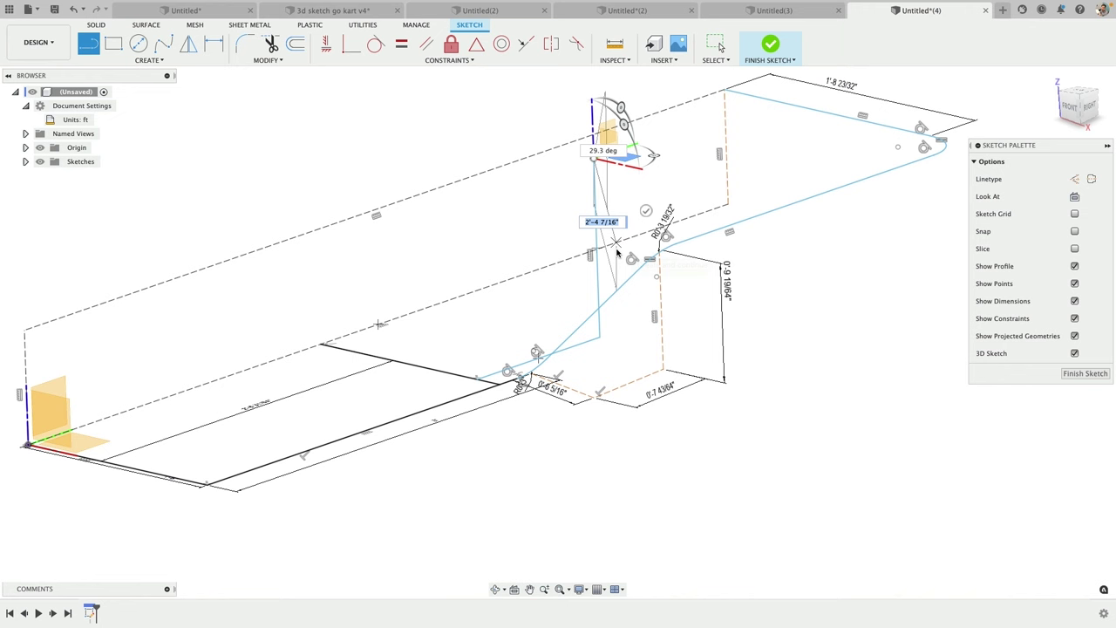
pyautogui.press('Escape')
pyautogui.click(596, 225)
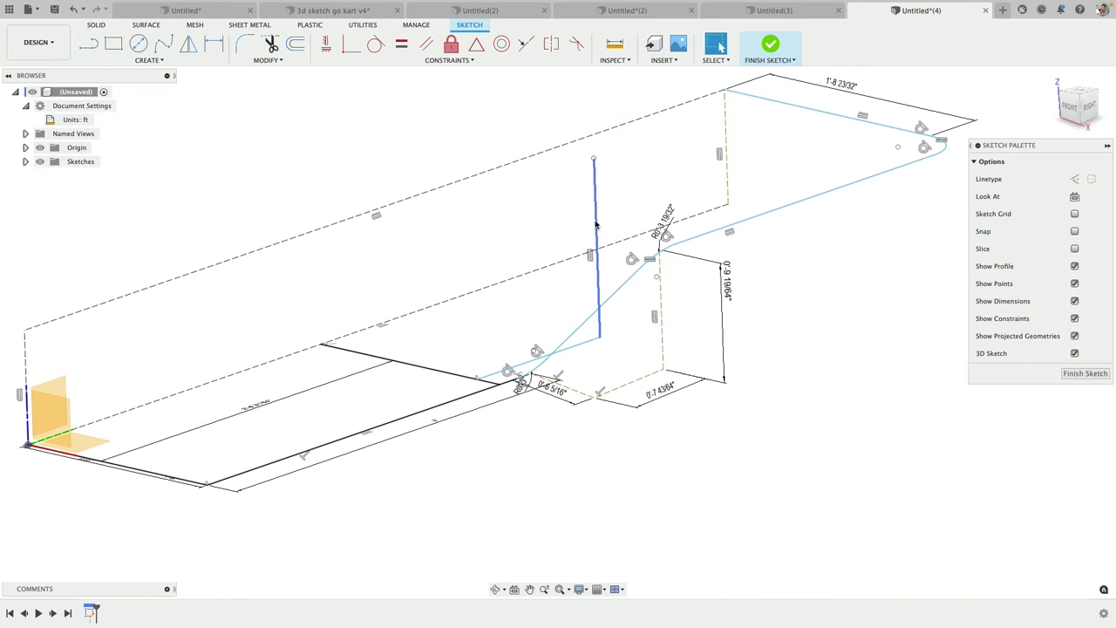
pyautogui.press('x')
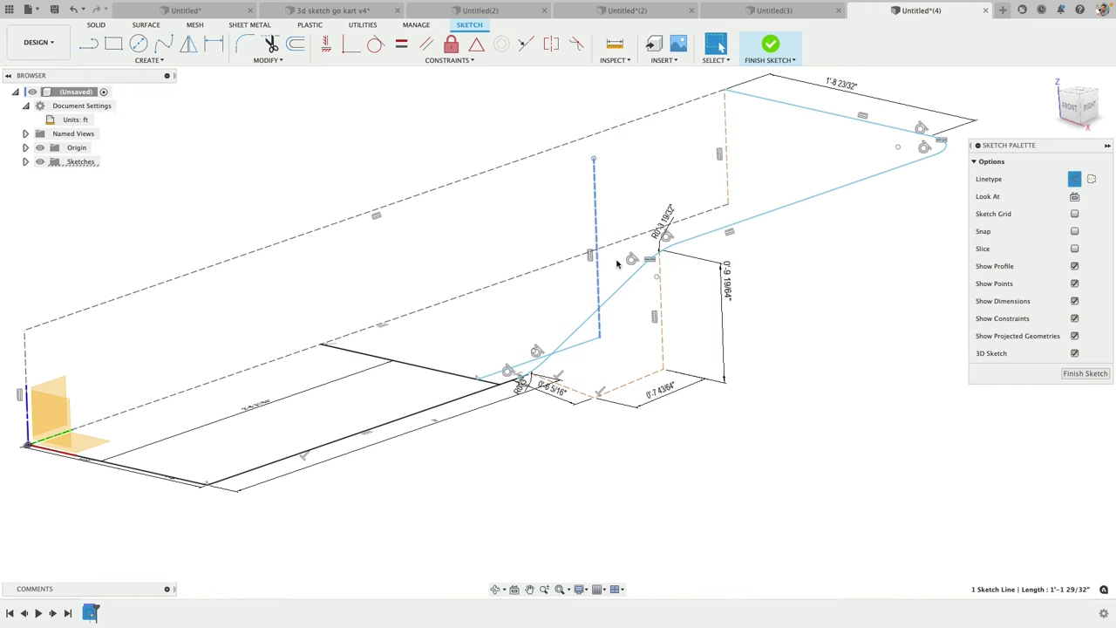
# Step: From the vertical line's upper end, draw construction lines about 3 1/8" inward along X and about 7 53/64" rearward along Y
pyautogui.moveTo(618, 262)
pyautogui.keyDown('shift'); pyautogui.mouseDown(button='middle')
pyautogui.moveTo(630, 265)
pyautogui.moveTo(632, 295)
pyautogui.mouseUp(button='middle'); pyautogui.keyUp('shift')
pyautogui.keyDown('shift'); pyautogui.moveTo(720, 48); pyautogui.dragTo(628, 286, button='middle'); pyautogui.keyUp('shift')
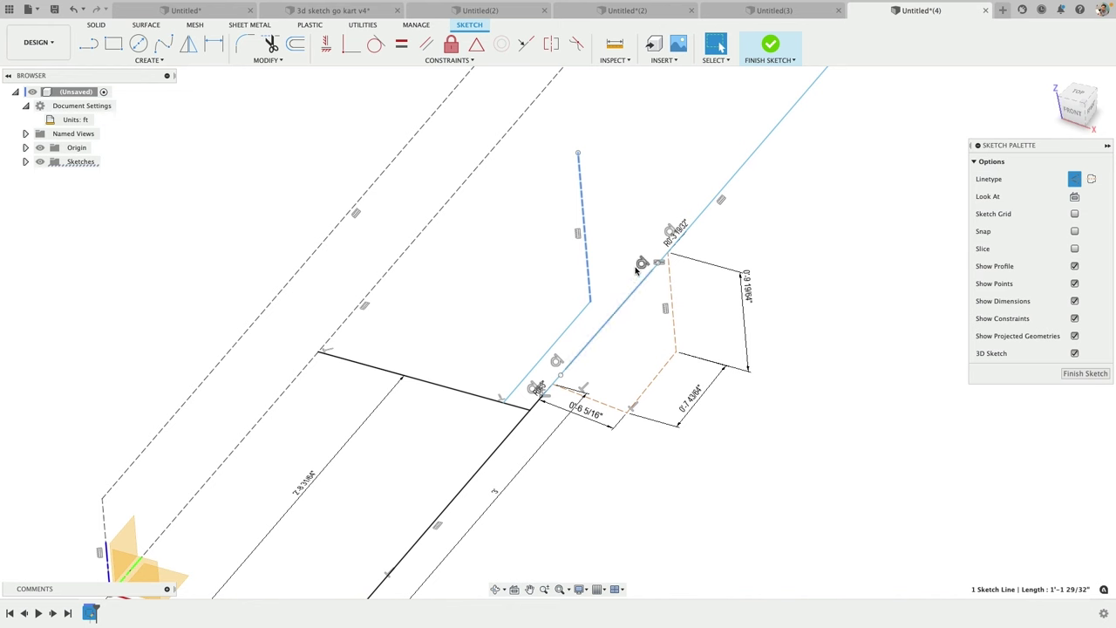
pyautogui.click(88, 43)
pyautogui.click(578, 155)
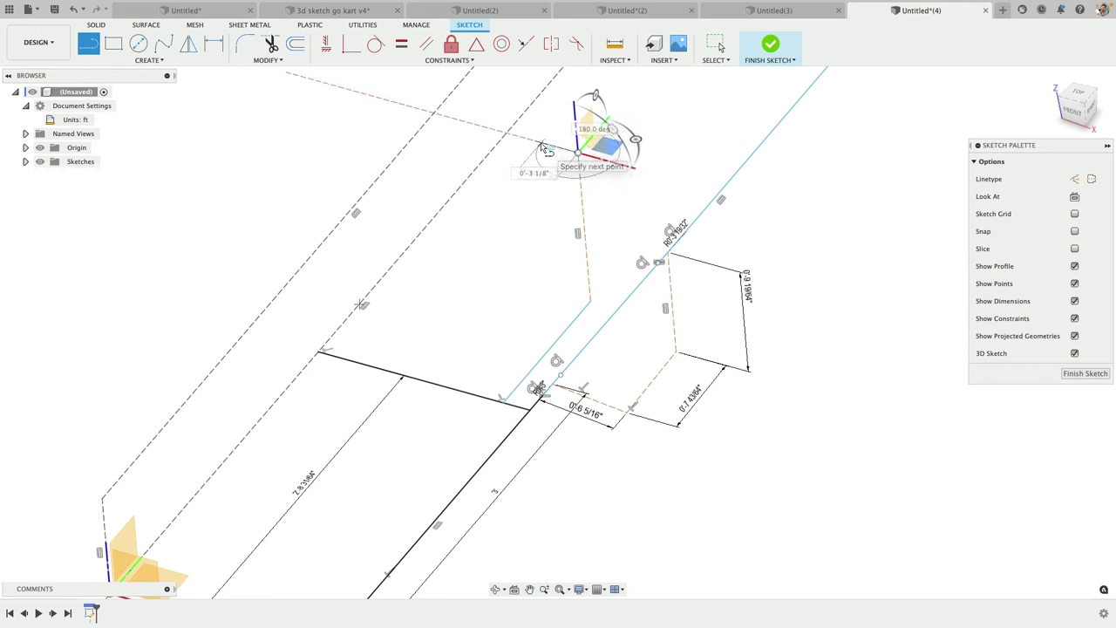
pyautogui.click(541, 142)
pyautogui.click(590, 85)
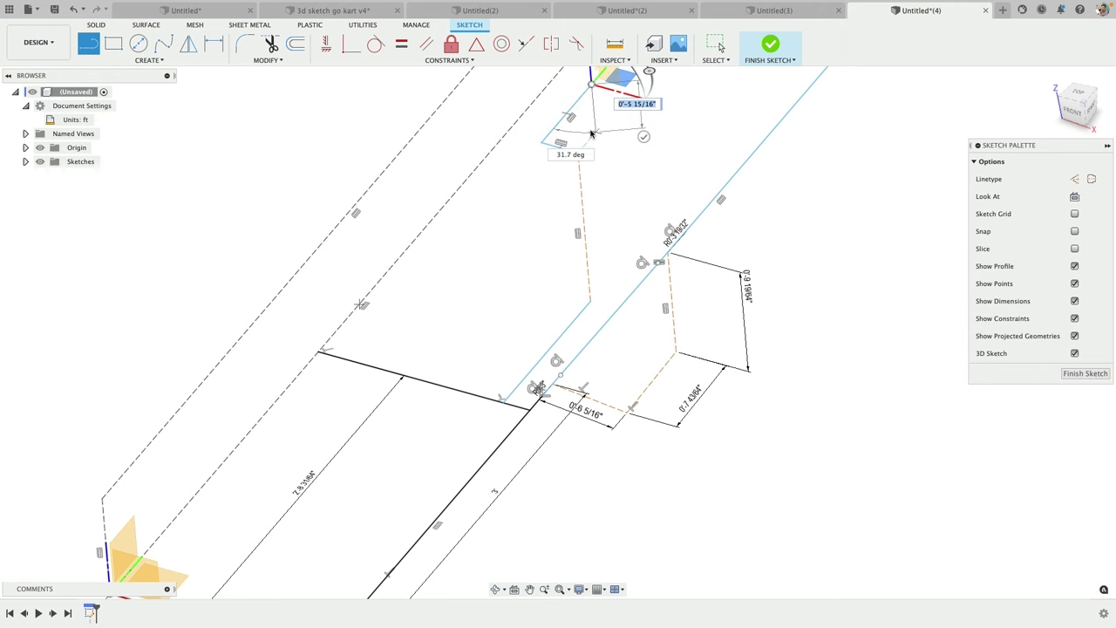
pyautogui.press('Escape')
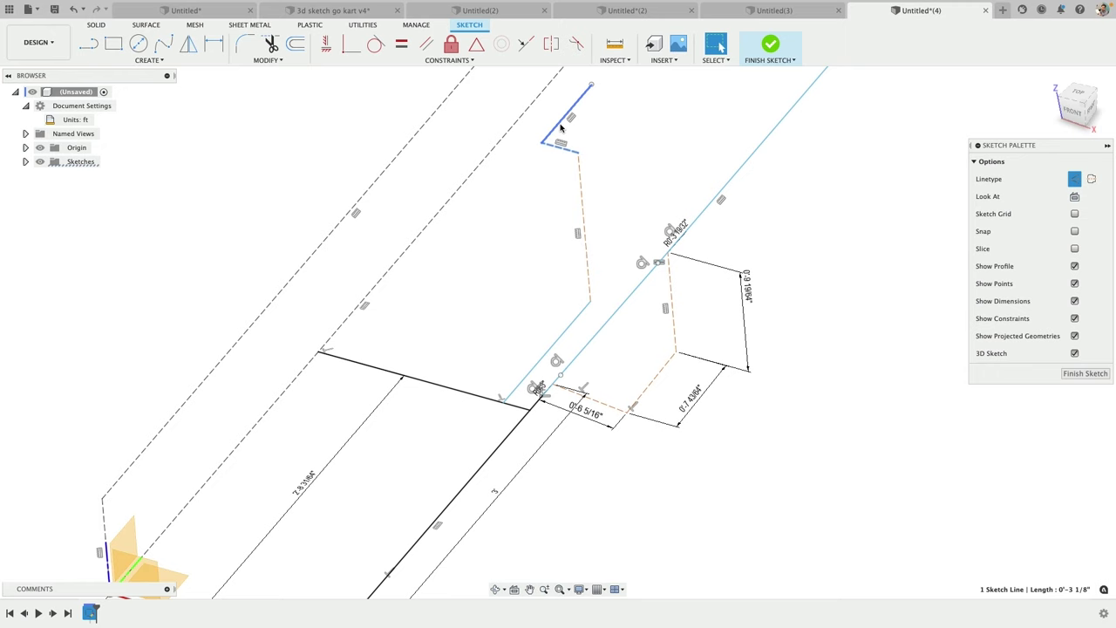
pyautogui.keyDown('shift'); pyautogui.moveTo(598, 161); pyautogui.dragTo(578, 172, button='middle'); pyautogui.keyUp('shift')
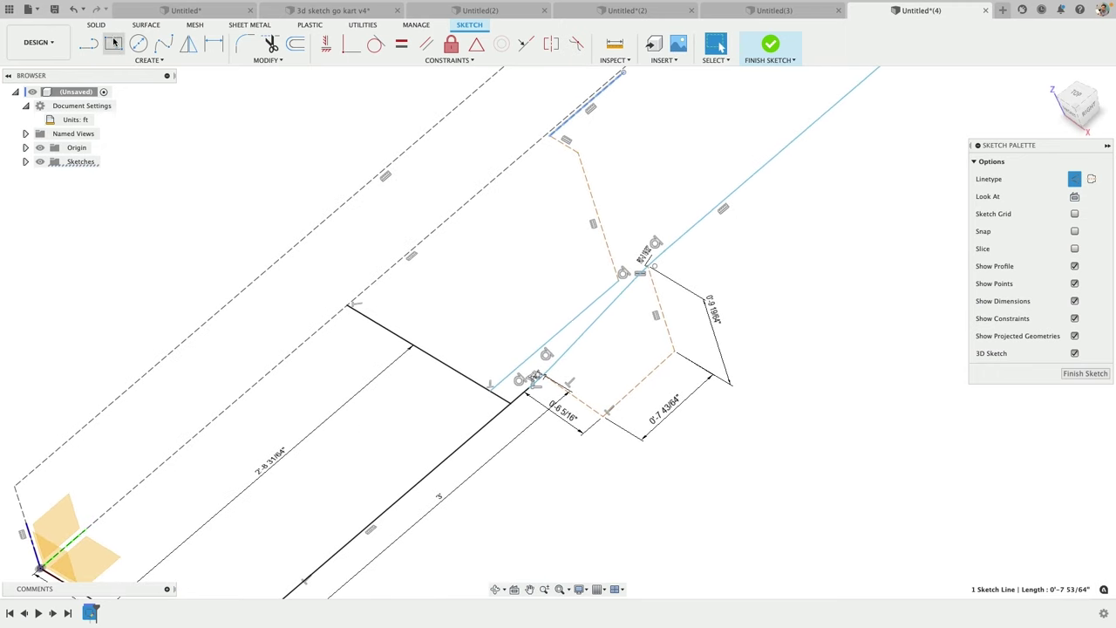
# Step: Draw the slanted tube line from the rear end of the lower Y-axis line to the free end of the upper construction line
pyautogui.click(88, 44)
pyautogui.click(621, 276)
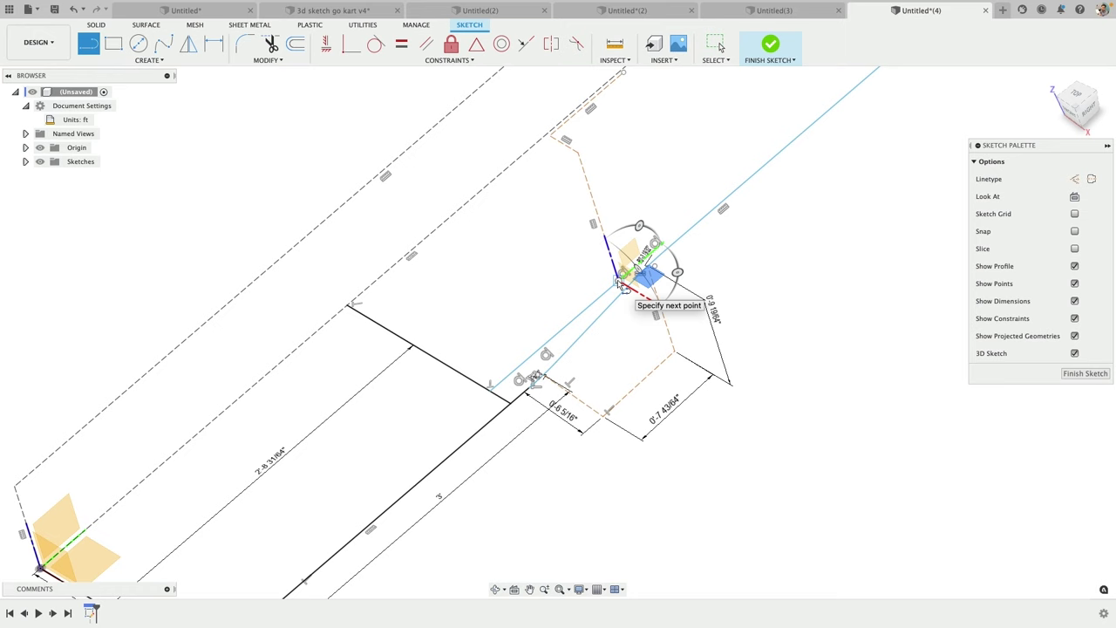
pyautogui.click(624, 77)
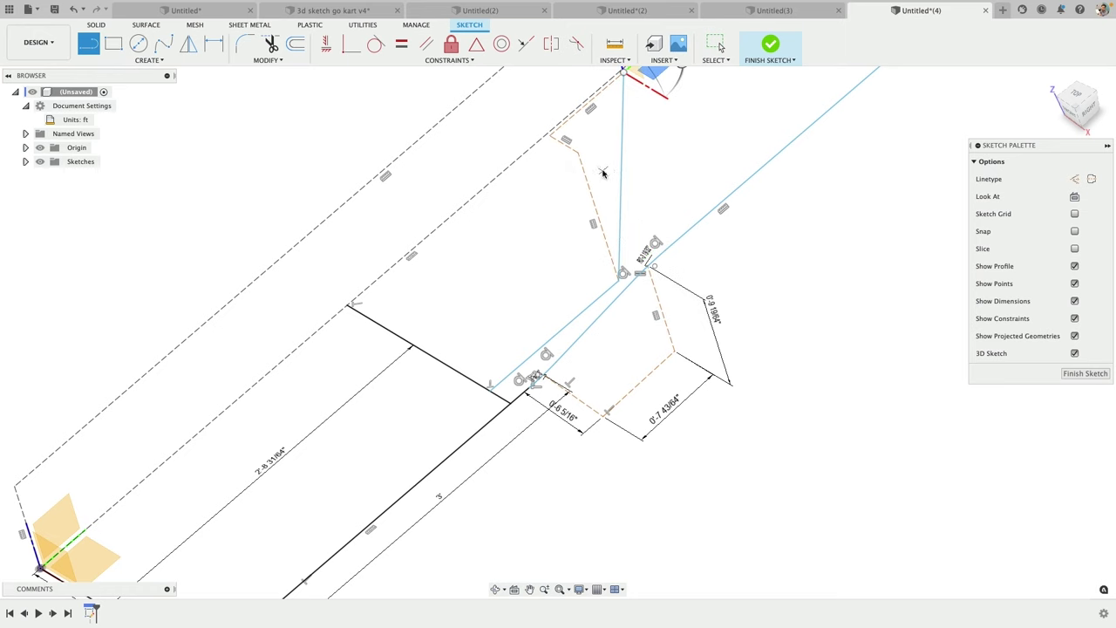
pyautogui.moveTo(602, 172)
pyautogui.keyDown('shift'); pyautogui.mouseDown(button='middle')
pyautogui.moveTo(636, 147)
pyautogui.moveTo(577, 185)
pyautogui.mouseUp(button='middle'); pyautogui.keyUp('shift')
pyautogui.scroll(3, 603, 180)
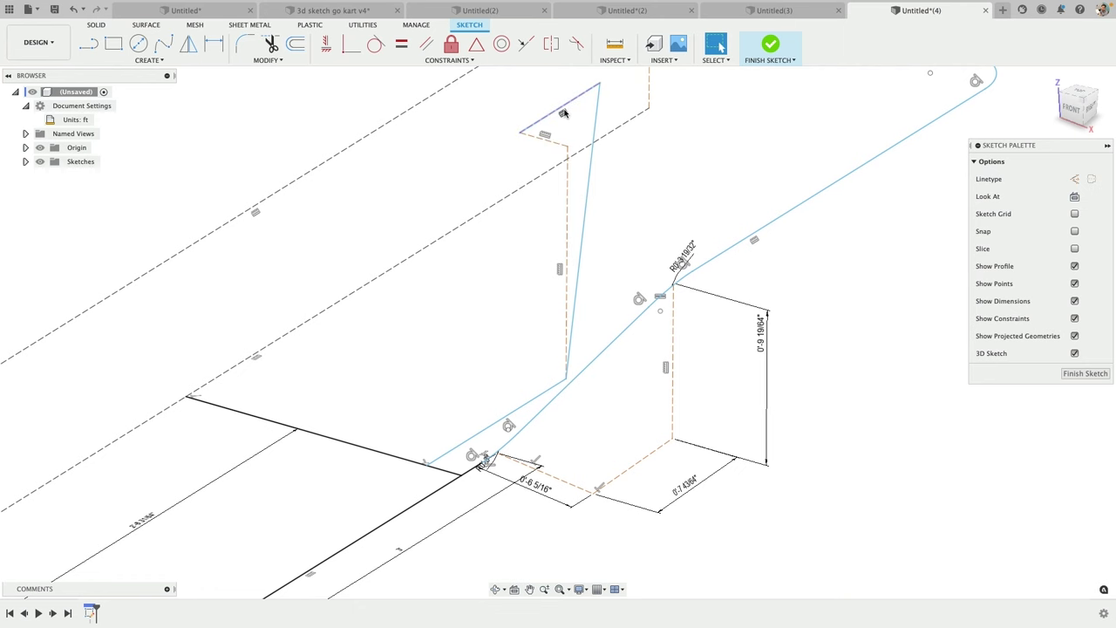
# Step: Draw a construction rectangle on the YZ plane from the origin, about 4'-6 1/16" long and 1'-1 55/64" high, to the slanted tube's upper end
pyautogui.moveTo(590, 169)
pyautogui.keyDown('shift'); pyautogui.mouseDown(button='middle')
pyautogui.moveTo(583, 184)
pyautogui.moveTo(617, 184)
pyautogui.moveTo(560, 184)
pyautogui.moveTo(600, 184)
pyautogui.mouseUp(button='middle'); pyautogui.keyUp('shift')
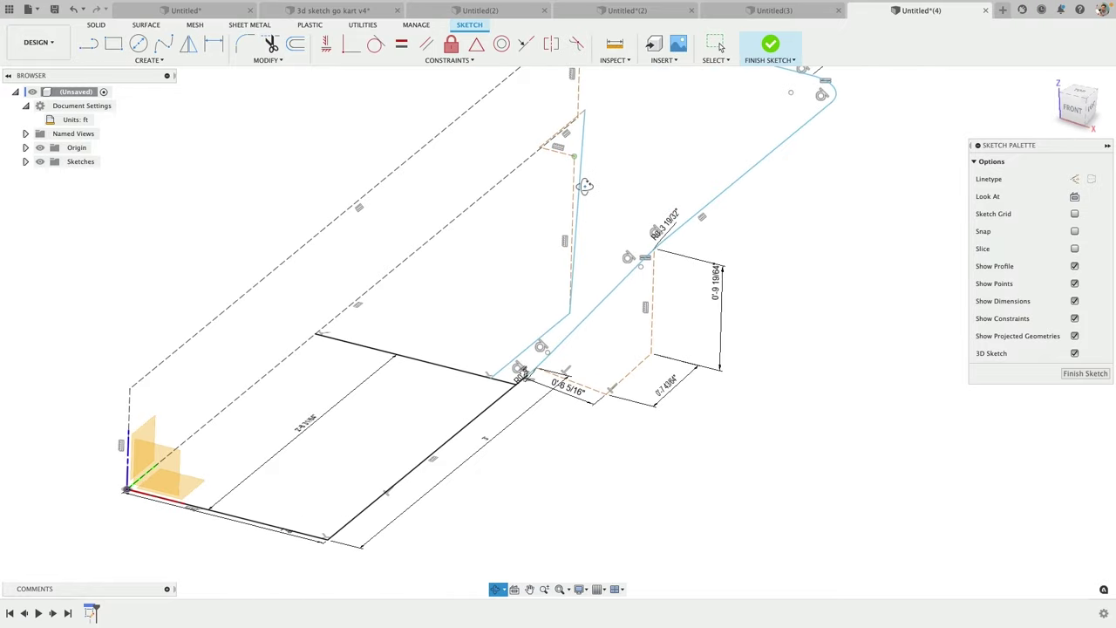
pyautogui.moveTo(584, 186); pyautogui.dragTo(584, 190)
pyautogui.press('Escape')
pyautogui.moveTo(584, 190)
pyautogui.keyDown('shift'); pyautogui.mouseDown(button='middle')
pyautogui.moveTo(467, 154)
pyautogui.moveTo(523, 172)
pyautogui.mouseUp(button='middle'); pyautogui.keyUp('shift')
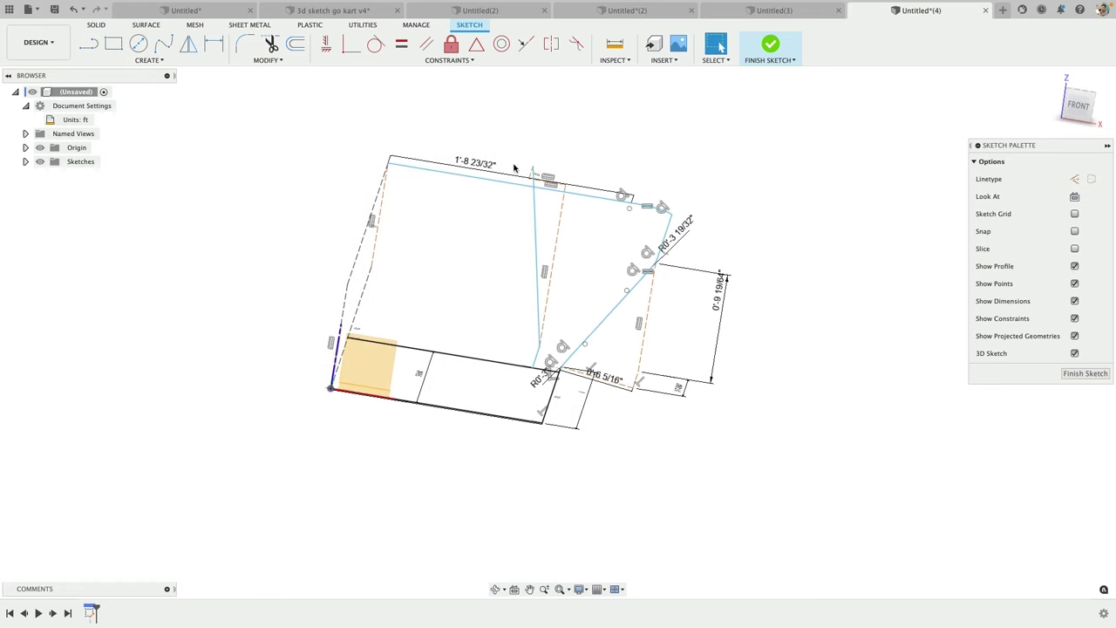
pyautogui.keyDown('shift'); pyautogui.moveTo(379, 323); pyautogui.dragTo(256, 314, button='middle'); pyautogui.keyUp('shift')
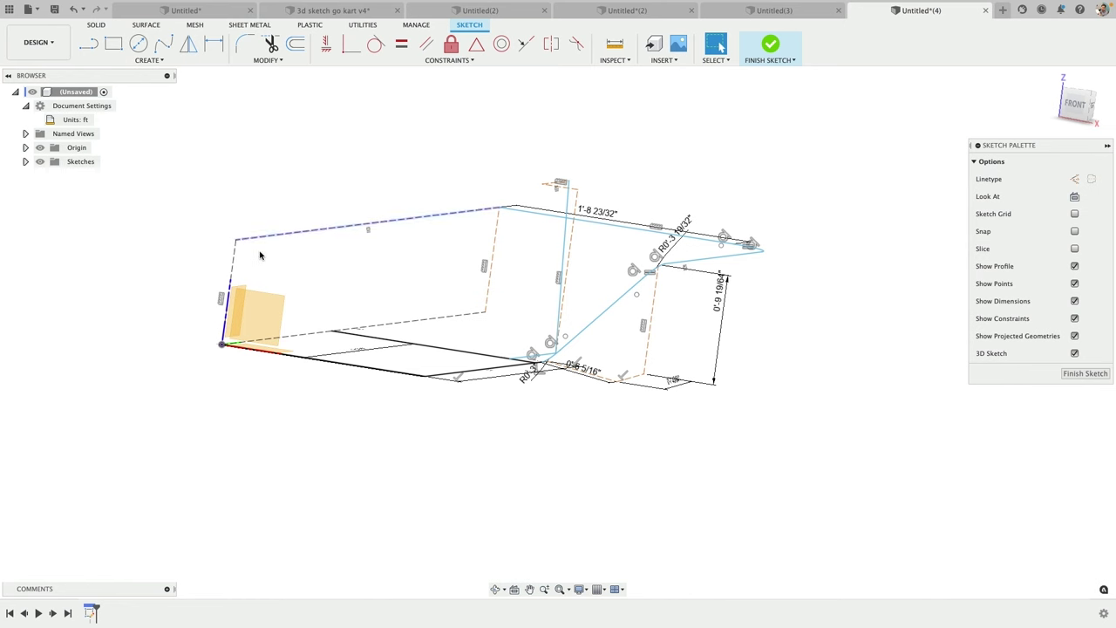
pyautogui.keyDown('shift'); pyautogui.moveTo(268, 249); pyautogui.dragTo(199, 287, button='middle'); pyautogui.keyUp('shift')
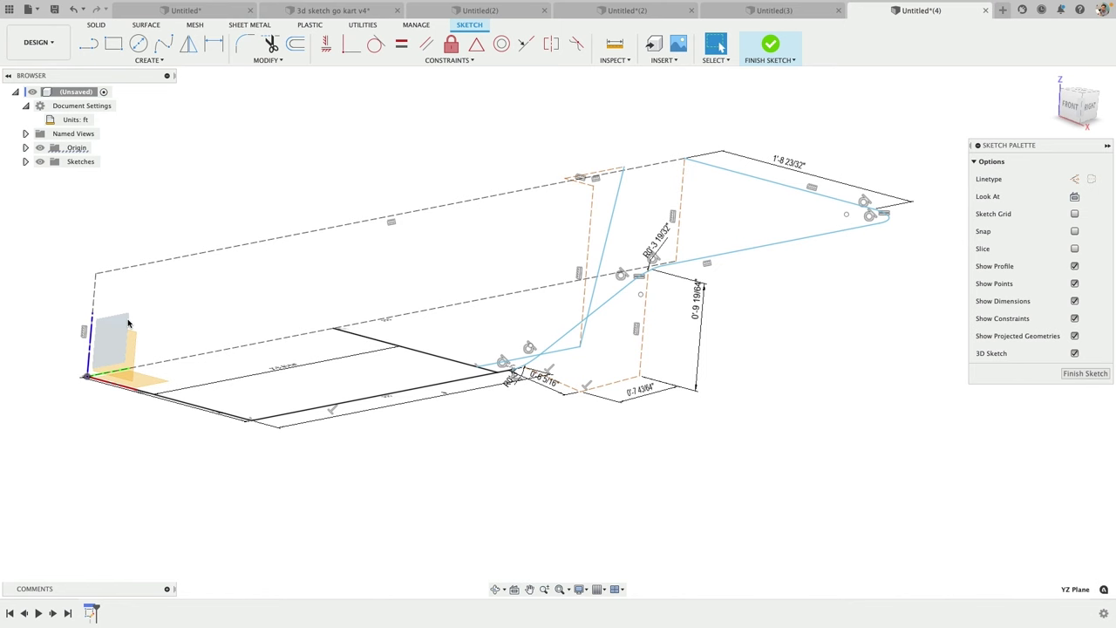
pyautogui.click(1091, 109)
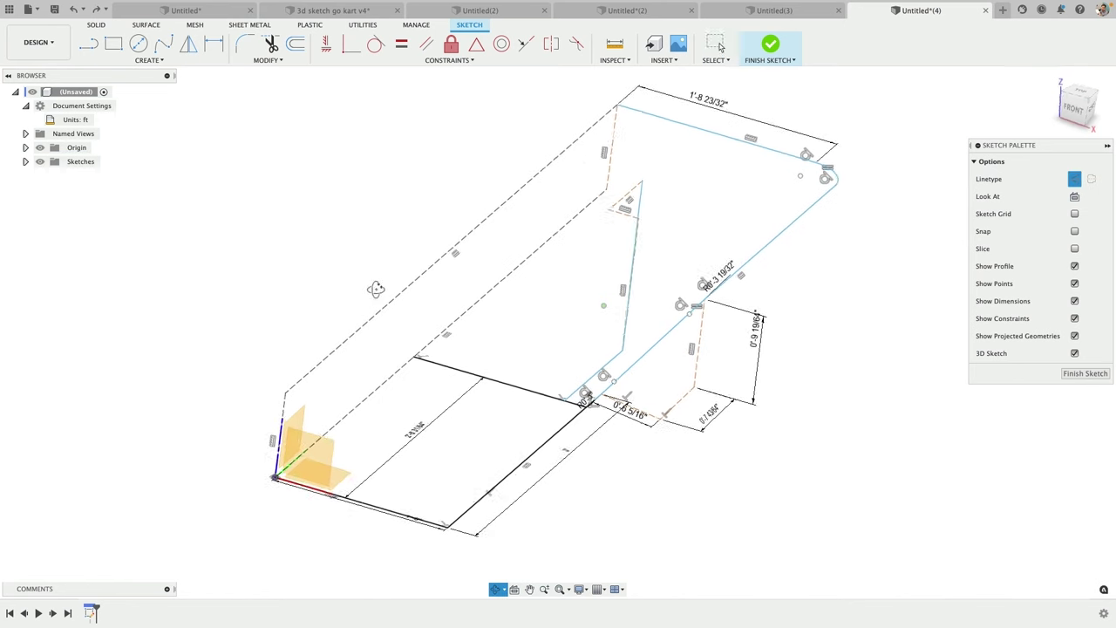
pyautogui.click(114, 43)
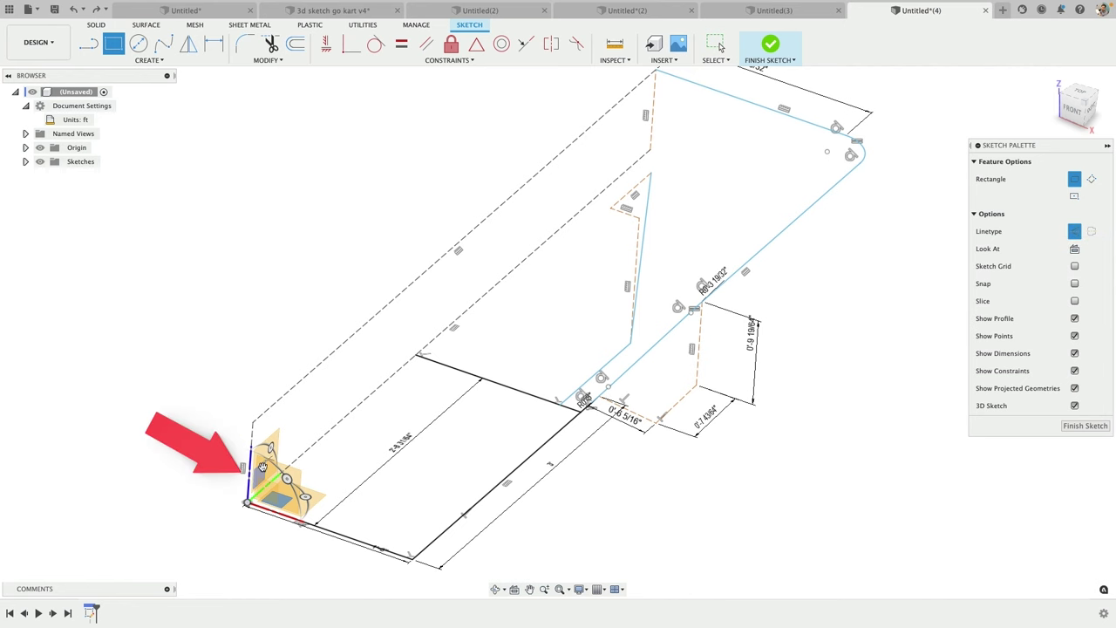
pyautogui.click(248, 504)
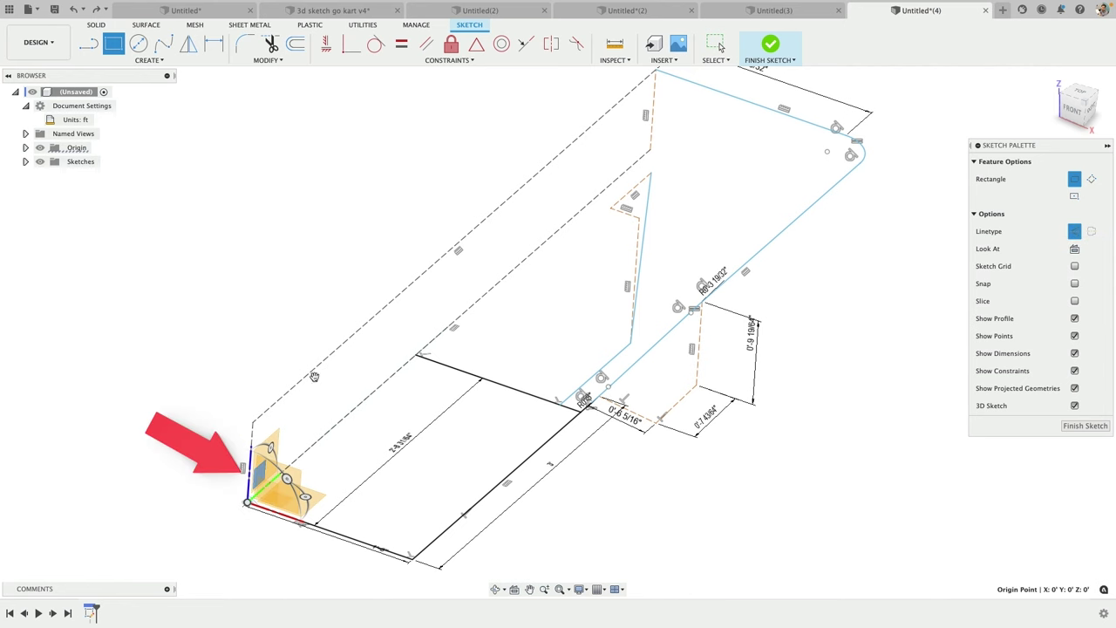
pyautogui.moveTo(490, 100)
pyautogui.keyDown('shift'); pyautogui.mouseDown(button='middle')
pyautogui.moveTo(494, 120)
pyautogui.moveTo(468, 105)
pyautogui.moveTo(477, 109)
pyautogui.mouseUp(button='middle'); pyautogui.keyUp('shift')
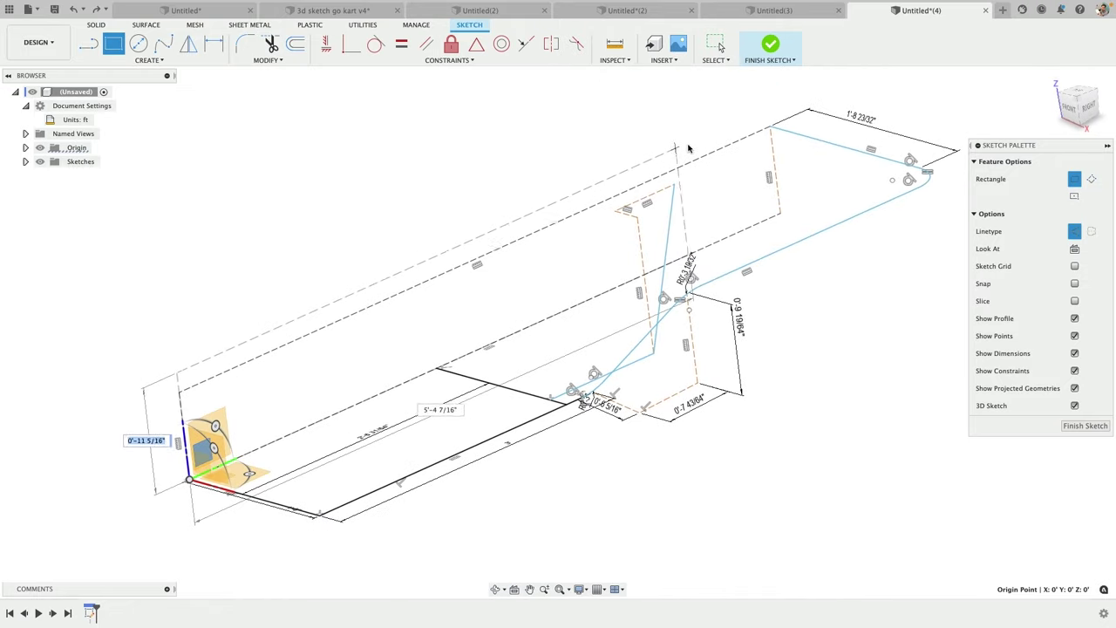
pyautogui.click(1093, 111)
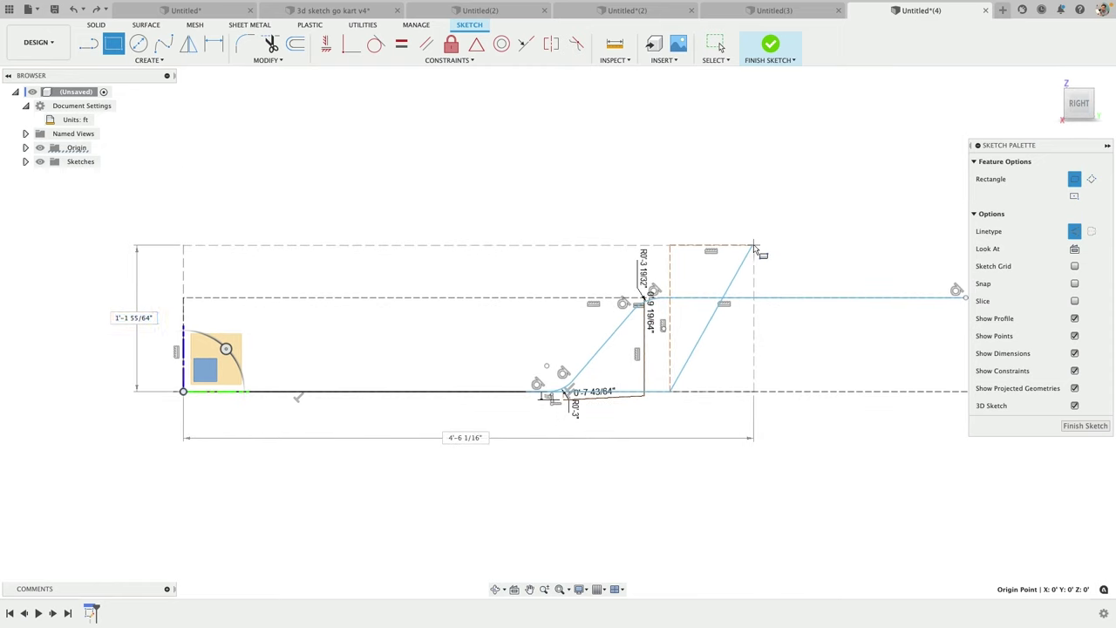
pyautogui.press('Escape')
pyautogui.moveTo(741, 217)
pyautogui.keyDown('shift'); pyautogui.mouseDown(button='middle')
pyautogui.moveTo(710, 204)
pyautogui.moveTo(750, 214)
pyautogui.moveTo(763, 232)
pyautogui.mouseUp(button='middle'); pyautogui.keyUp('shift')
pyautogui.keyDown('shift'); pyautogui.moveTo(642, 193); pyautogui.dragTo(647, 212, button='middle'); pyautogui.keyUp('shift')
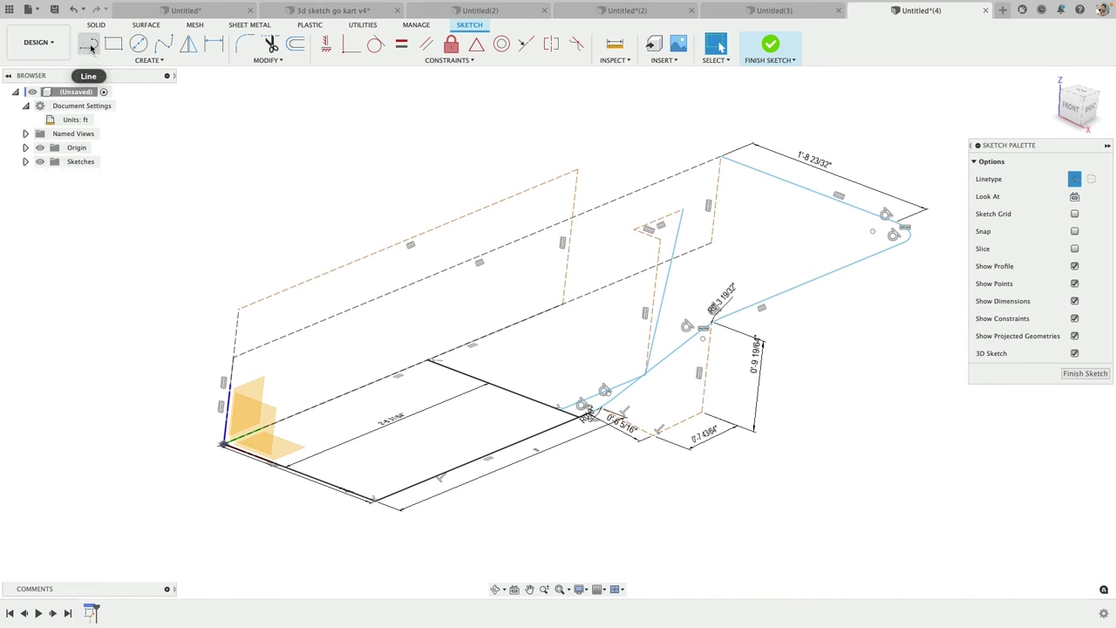
# Step: Draw a line from the slanted tube's upper end to the construction rectangle's upper rear corner and convert it to a normal line
pyautogui.click(90, 48)
pyautogui.click(683, 212)
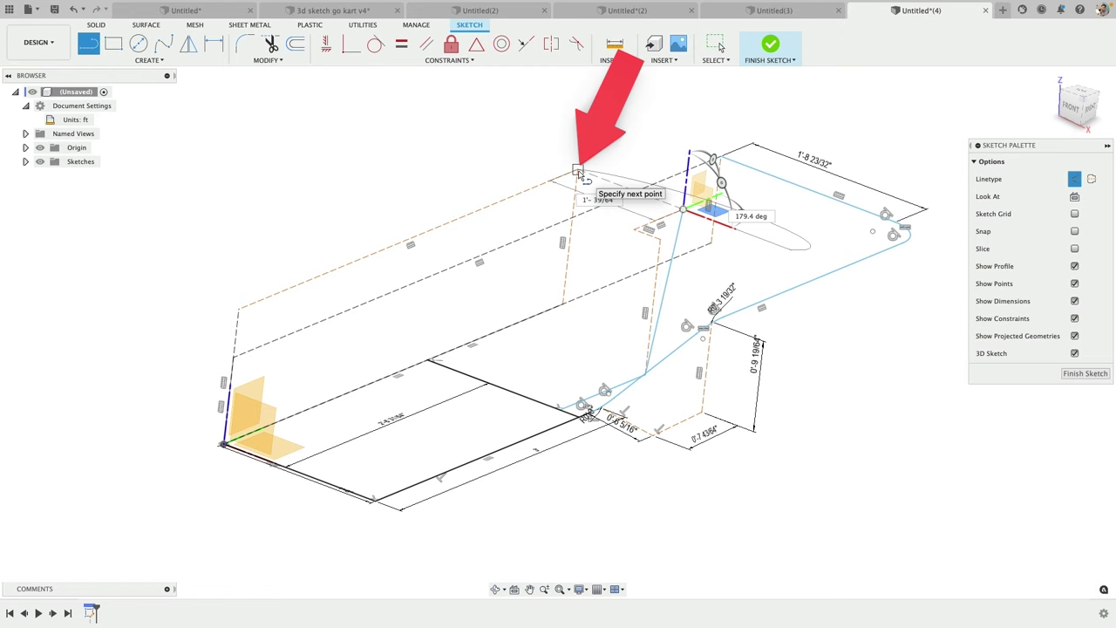
pyautogui.click(578, 171)
pyautogui.moveTo(590, 177)
pyautogui.keyDown('shift'); pyautogui.mouseDown(button='middle')
pyautogui.moveTo(608, 215)
pyautogui.moveTo(608, 193)
pyautogui.mouseUp(button='middle'); pyautogui.keyUp('shift')
pyautogui.press('Escape')
pyautogui.click(630, 179)
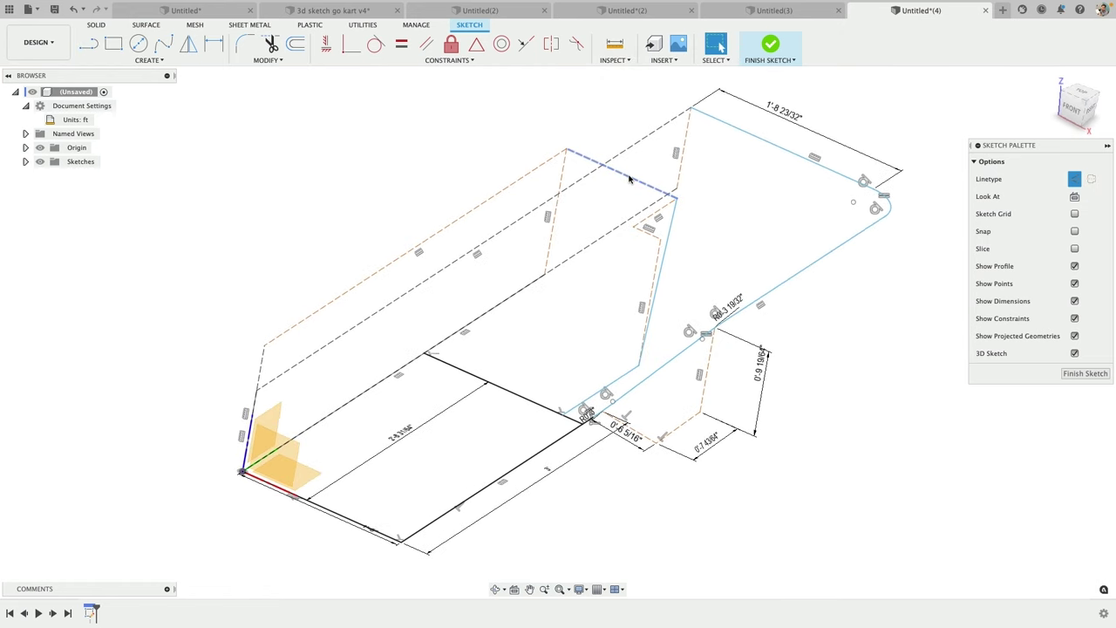
pyautogui.click(630, 179)
pyautogui.scroll(-3, 615, 194)
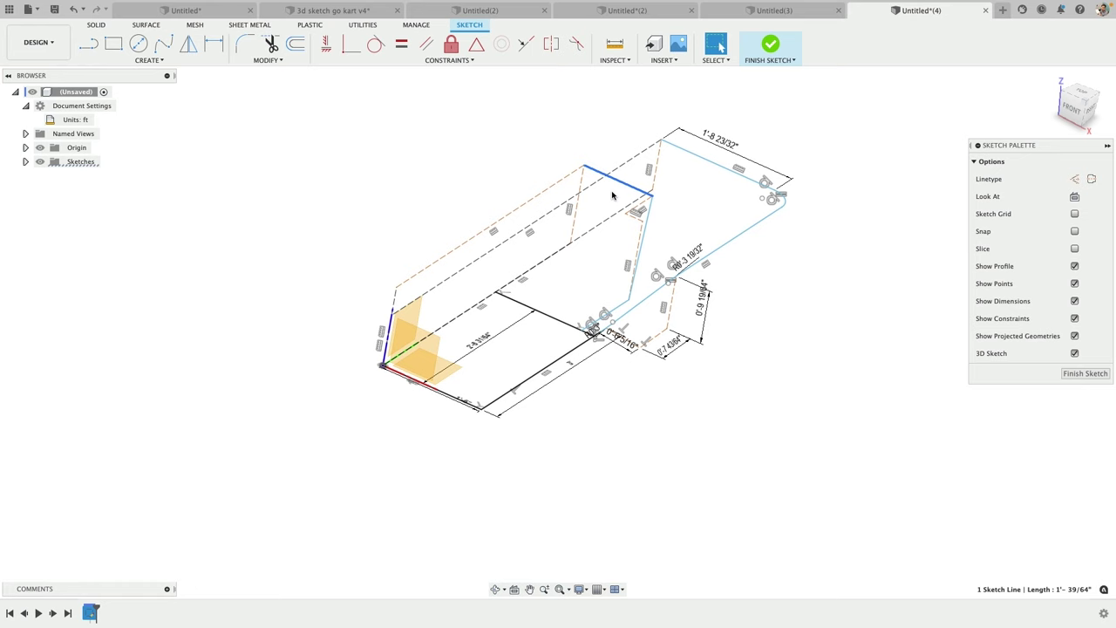
# Step: Fillet the upper corner between the slanted tube line and the top cross line with a 3" radius
pyautogui.scroll(3, 650, 207)
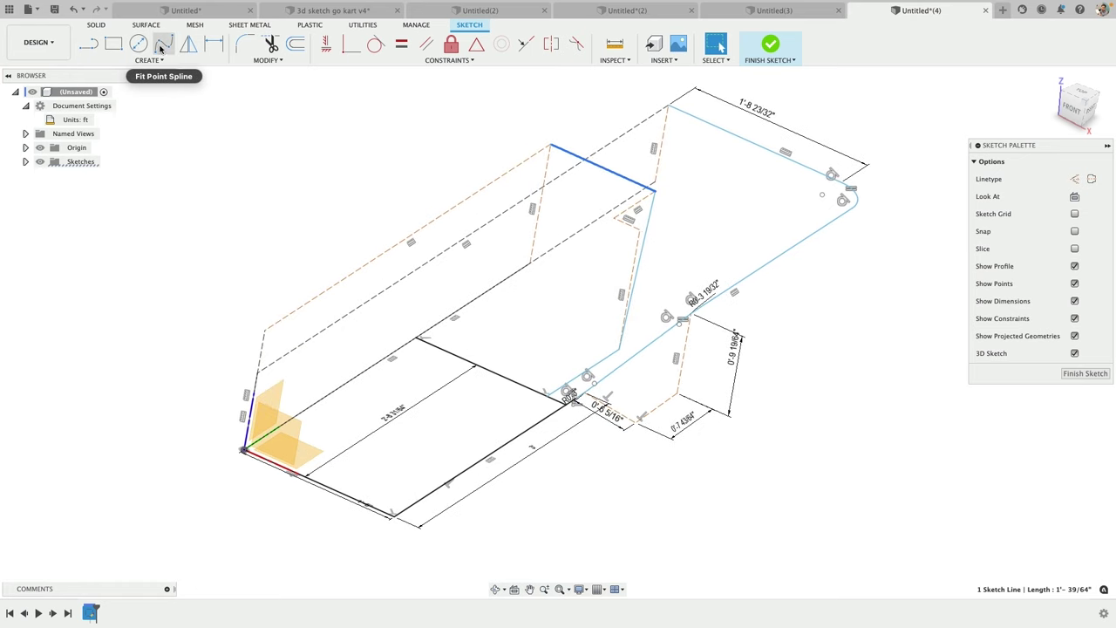
pyautogui.click(245, 44)
pyautogui.click(654, 190)
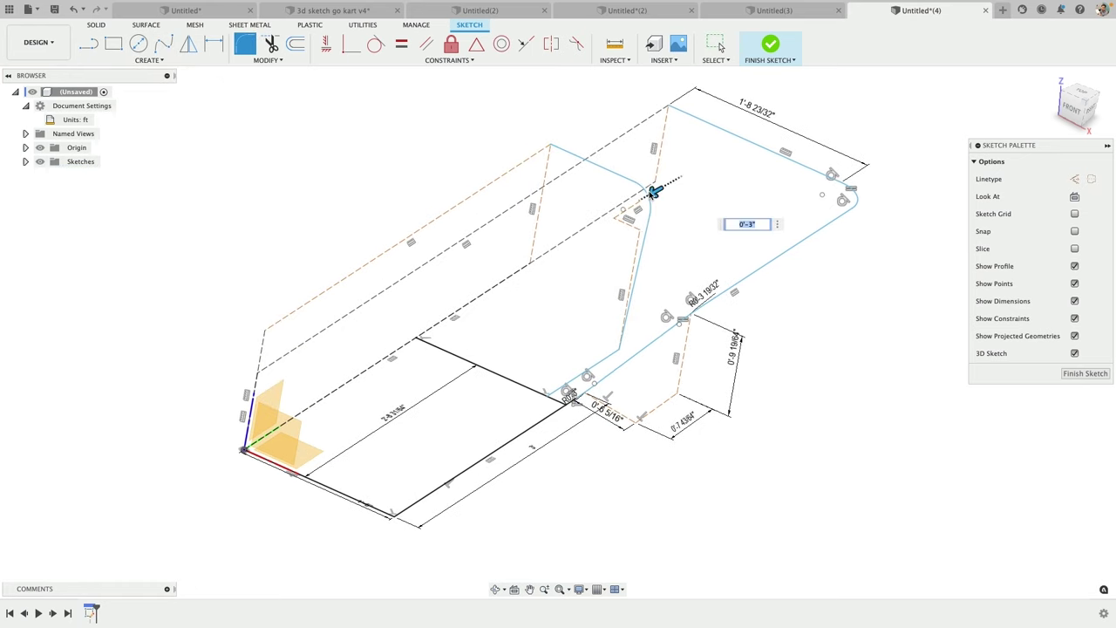
pyautogui.click(620, 348)
pyautogui.scroll(3, 678, 256)
pyautogui.moveTo(677, 257)
pyautogui.keyDown('shift'); pyautogui.mouseDown(button='middle')
pyautogui.moveTo(623, 228)
pyautogui.moveTo(698, 344)
pyautogui.mouseUp(button='middle'); pyautogui.keyUp('shift')
pyautogui.scroll(2, 663, 284)
pyautogui.press('Escape')
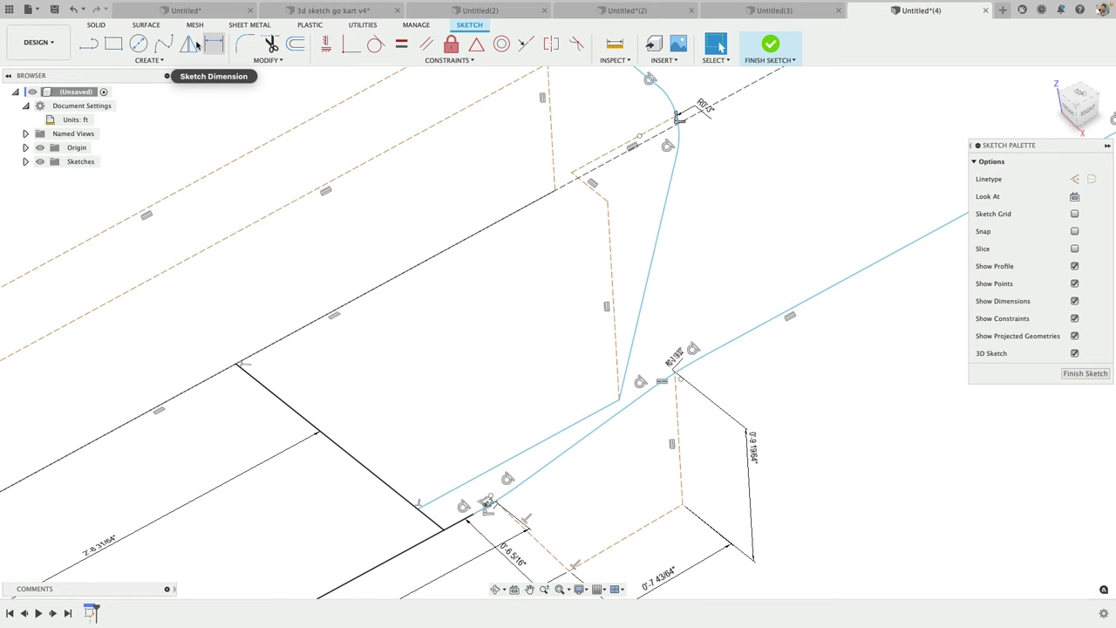
# Step: Fillet the slanted tube line's lower corner with the Y-axis tube line at a radius of 3 19/32"
pyautogui.click(245, 44)
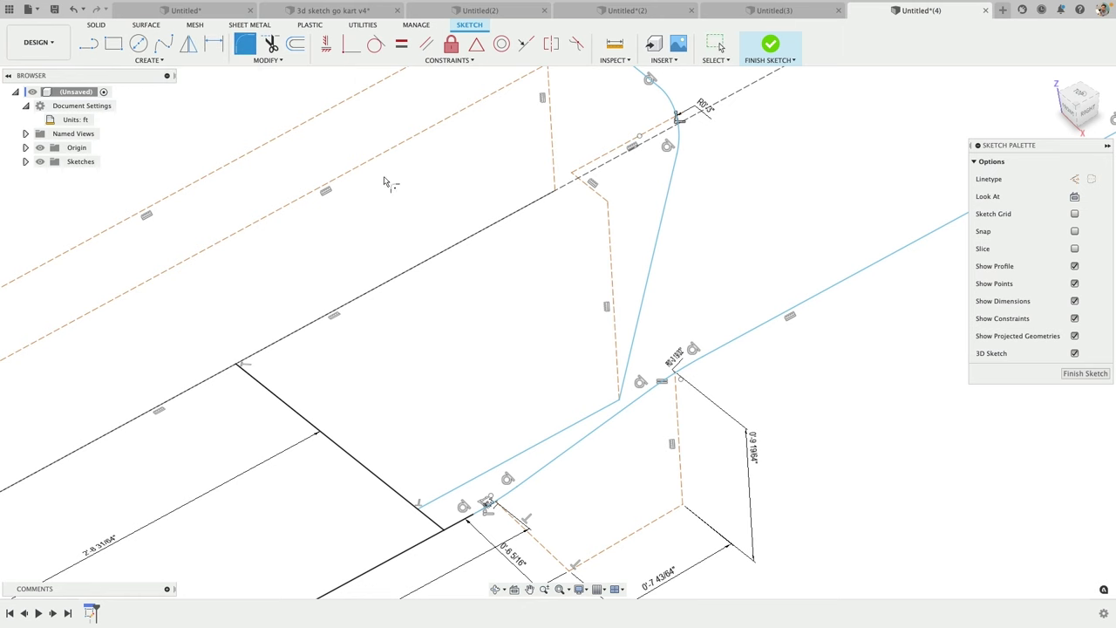
pyautogui.click(630, 361)
pyautogui.click(608, 414)
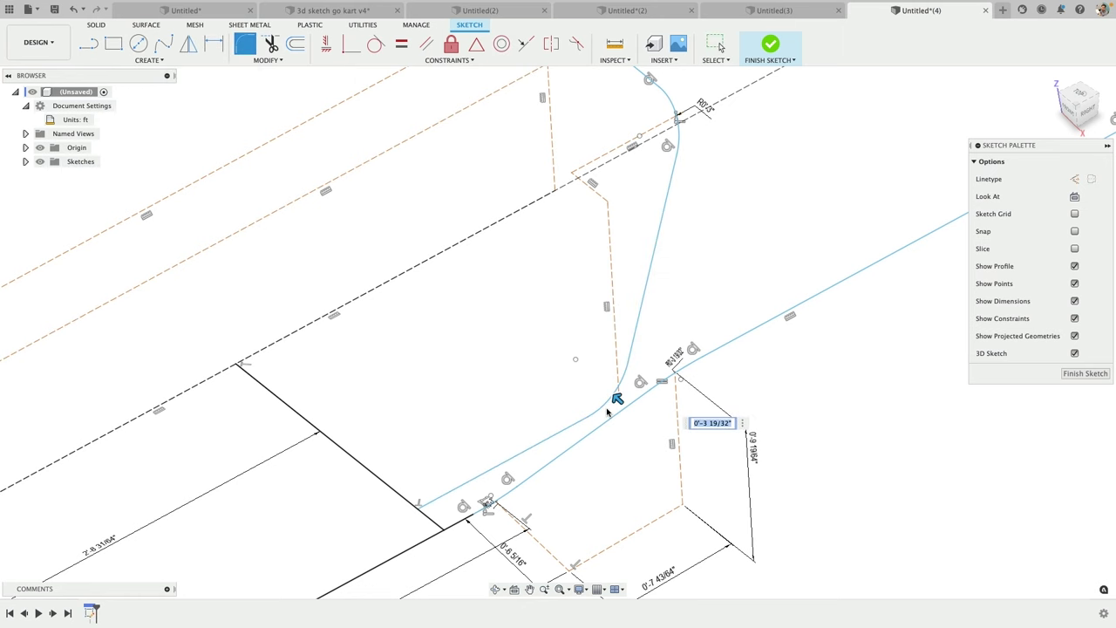
pyautogui.scroll(-3, 610, 297)
pyautogui.scroll(-3, 616, 270)
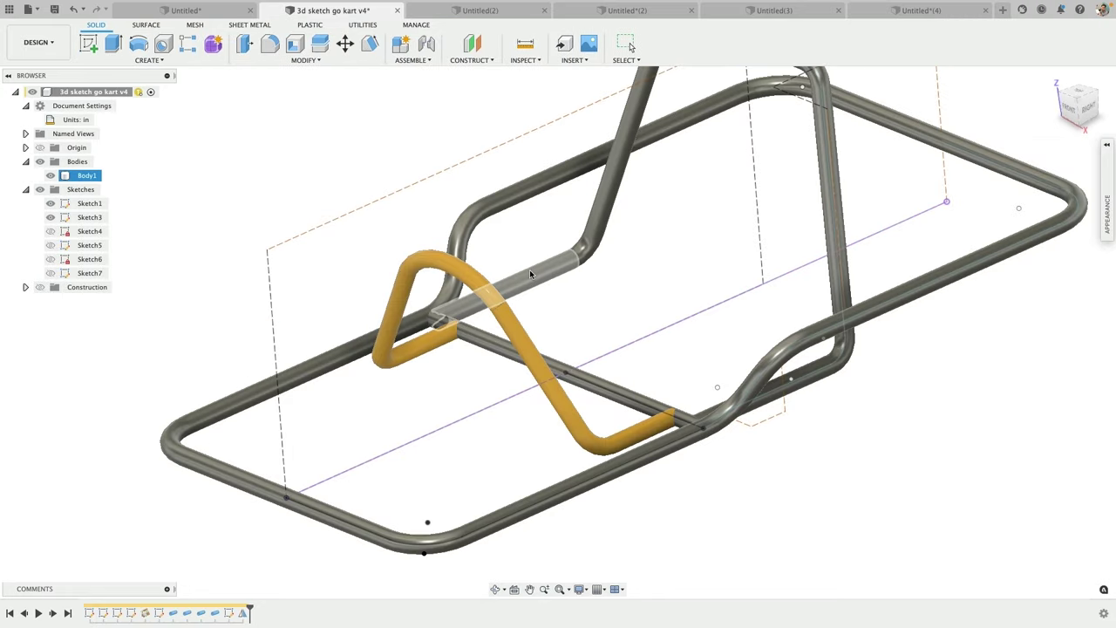
# Step: Examine the bent front hoop in the 3d sketch go kart v4 model and return to the Untitled(4) sketch
pyautogui.keyDown('shift'); pyautogui.moveTo(529, 270); pyautogui.dragTo(462, 274, button='middle'); pyautogui.keyUp('shift')
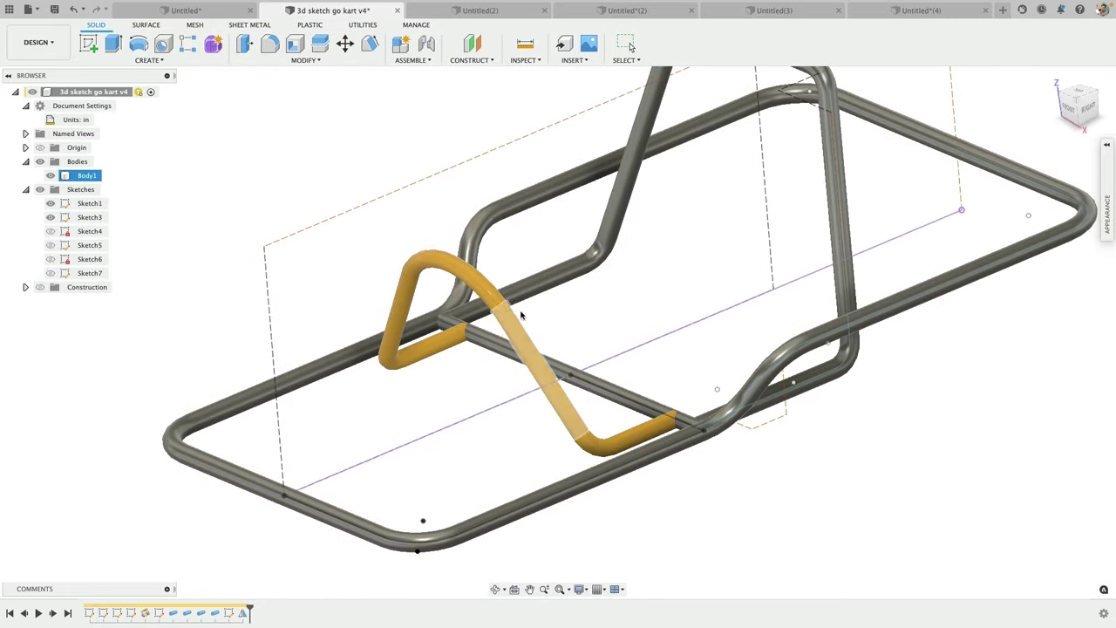
pyautogui.click(461, 271)
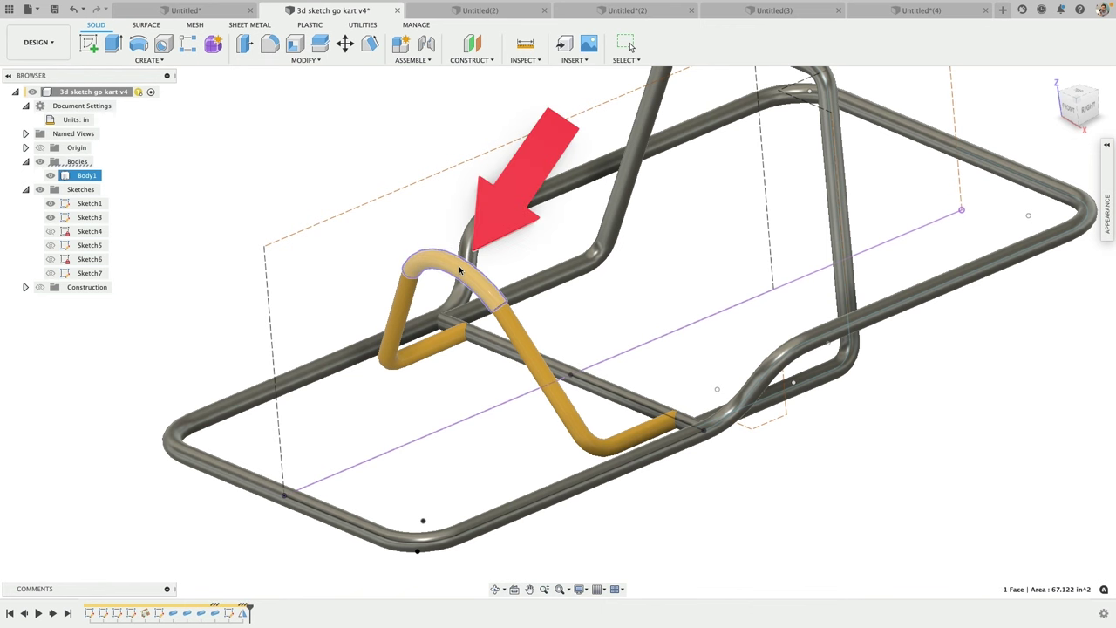
pyautogui.keyDown('shift'); pyautogui.moveTo(460, 271); pyautogui.dragTo(488, 293, button='middle'); pyautogui.keyUp('shift')
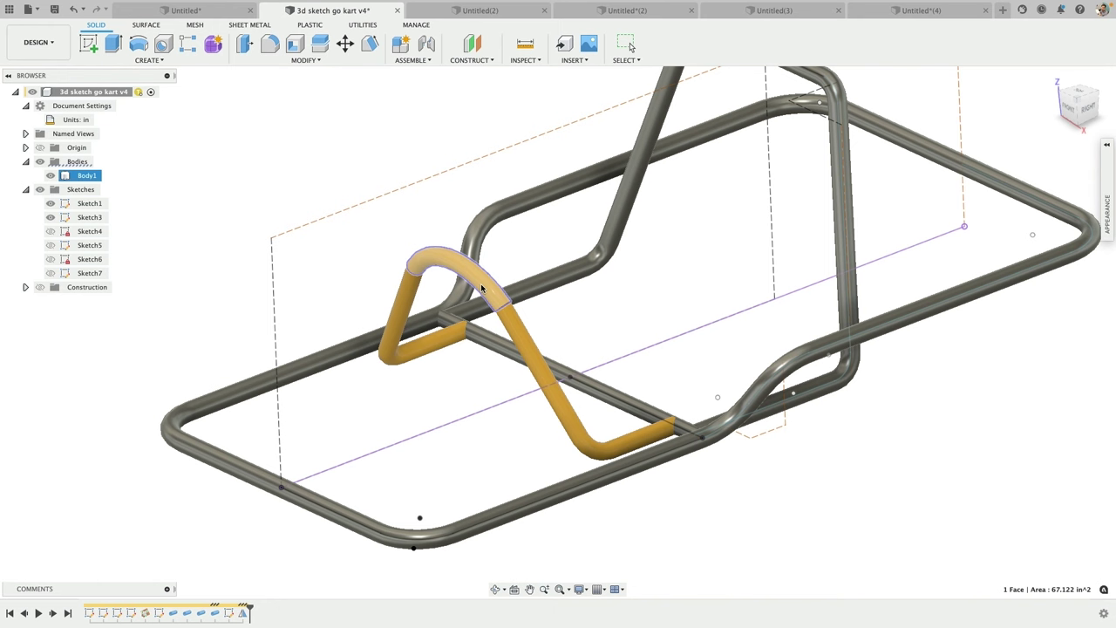
pyautogui.moveTo(482, 287)
pyautogui.keyDown('shift'); pyautogui.mouseDown(button='middle')
pyautogui.moveTo(463, 287)
pyautogui.moveTo(489, 301)
pyautogui.mouseUp(button='middle'); pyautogui.keyUp('shift')
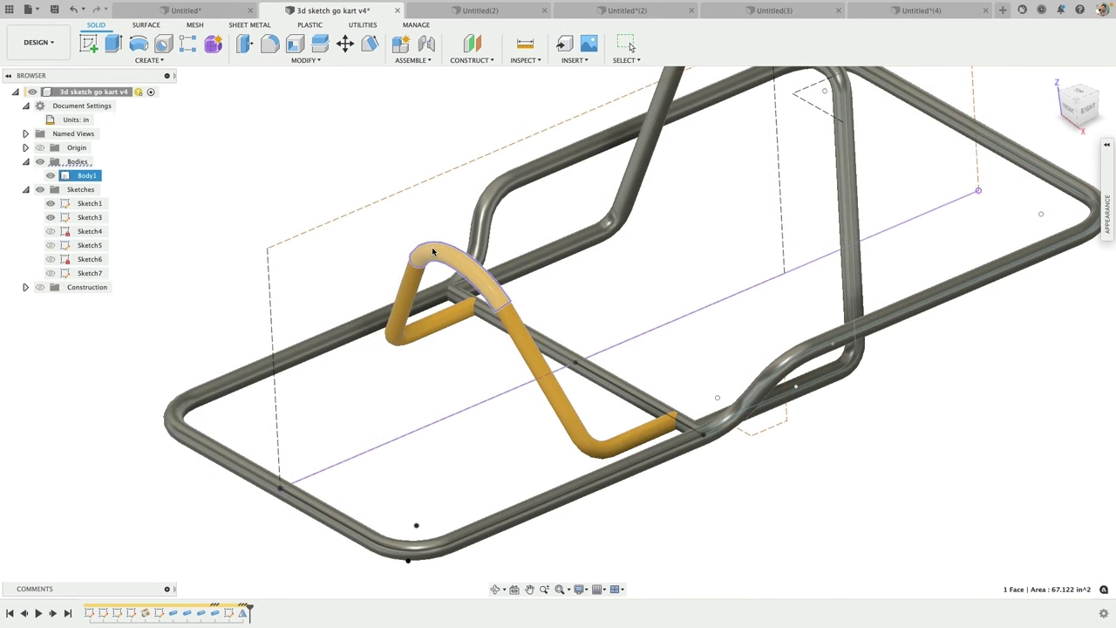
pyautogui.click(598, 299)
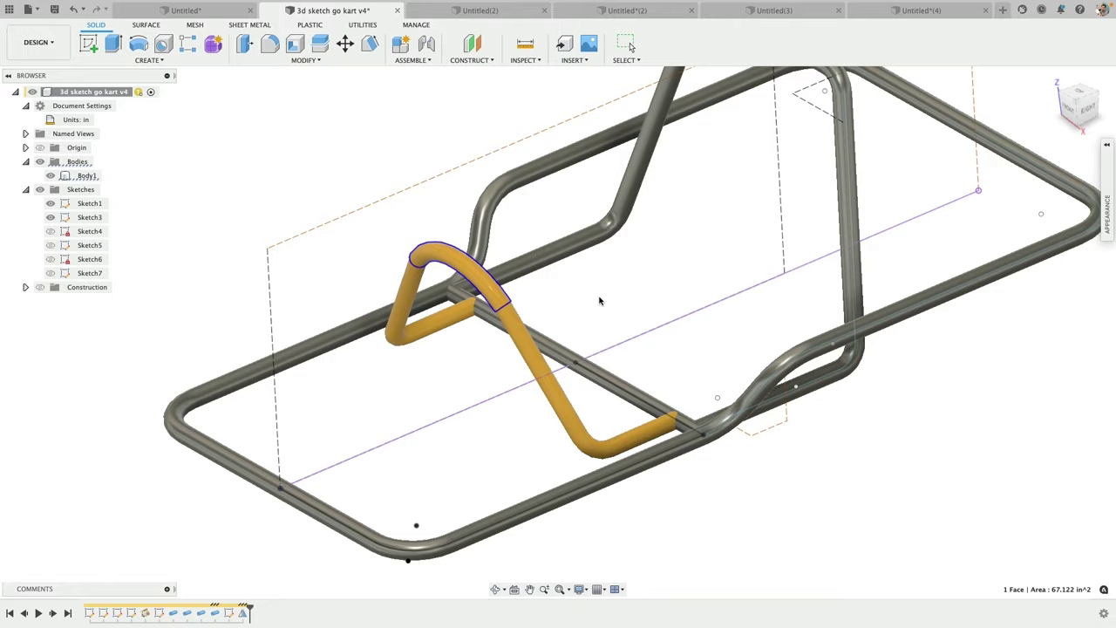
pyautogui.moveTo(598, 299)
pyautogui.keyDown('shift'); pyautogui.mouseDown(button='middle')
pyautogui.moveTo(567, 305)
pyautogui.moveTo(585, 301)
pyautogui.mouseUp(button='middle'); pyautogui.keyUp('shift')
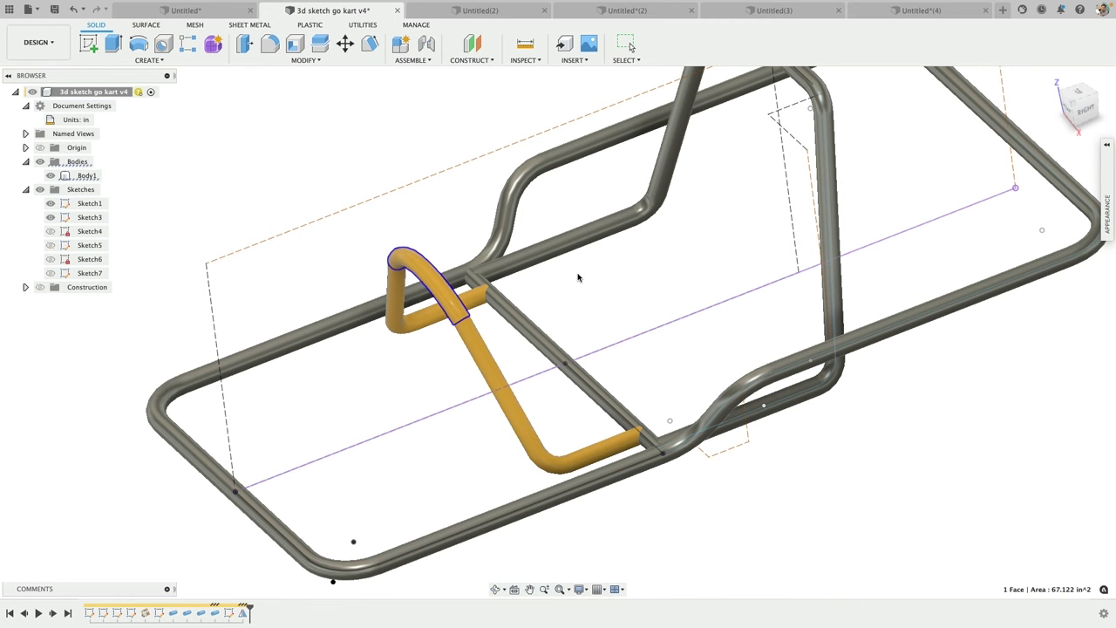
pyautogui.click(911, 10)
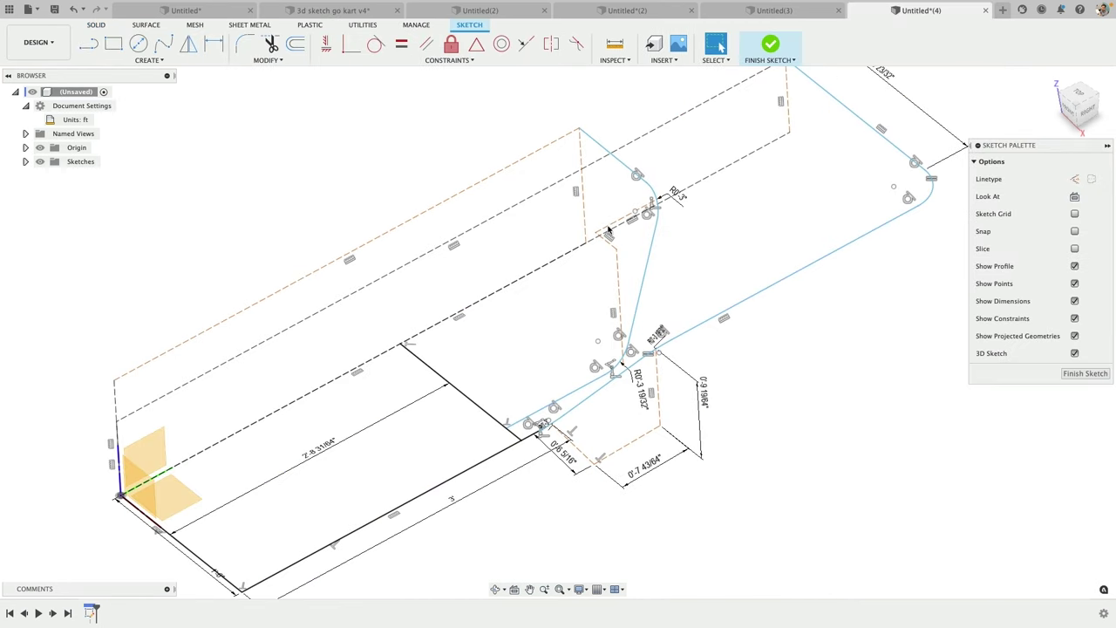
# Step: Draw a line forward along Y from the cross line near the side rail and extend it with a short construction line
pyautogui.click(88, 43)
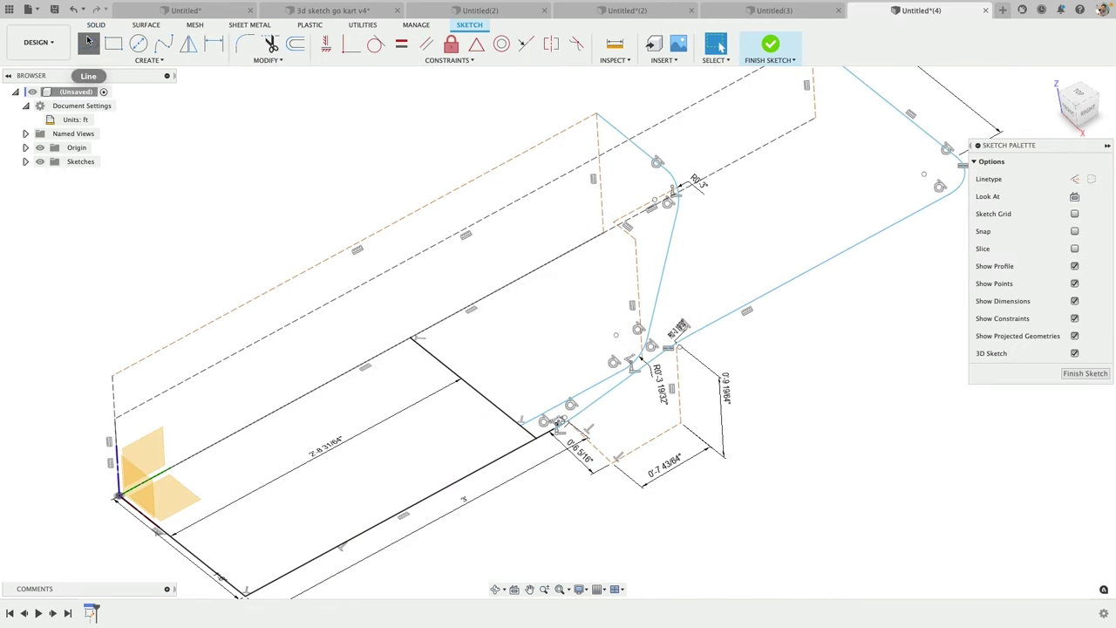
pyautogui.click(505, 417)
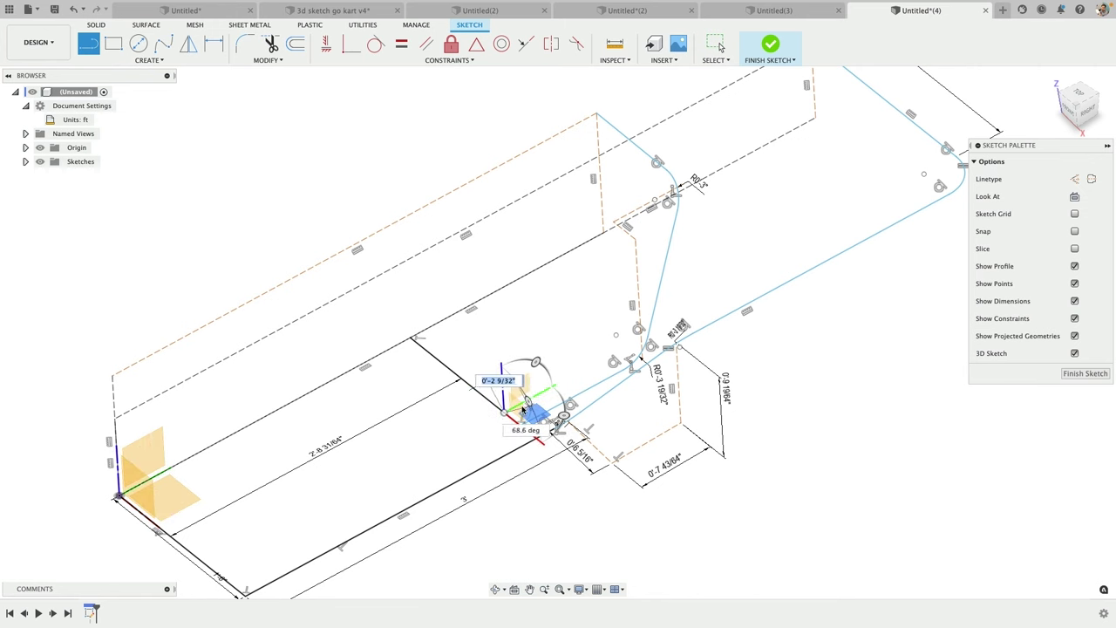
pyautogui.click(453, 442)
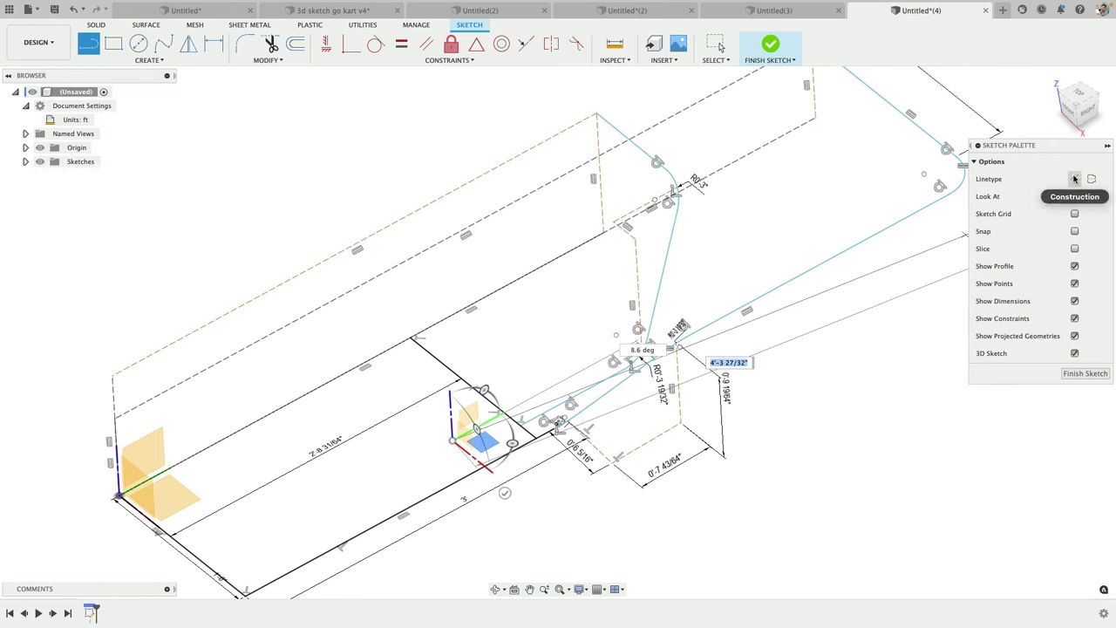
pyautogui.click(1075, 178)
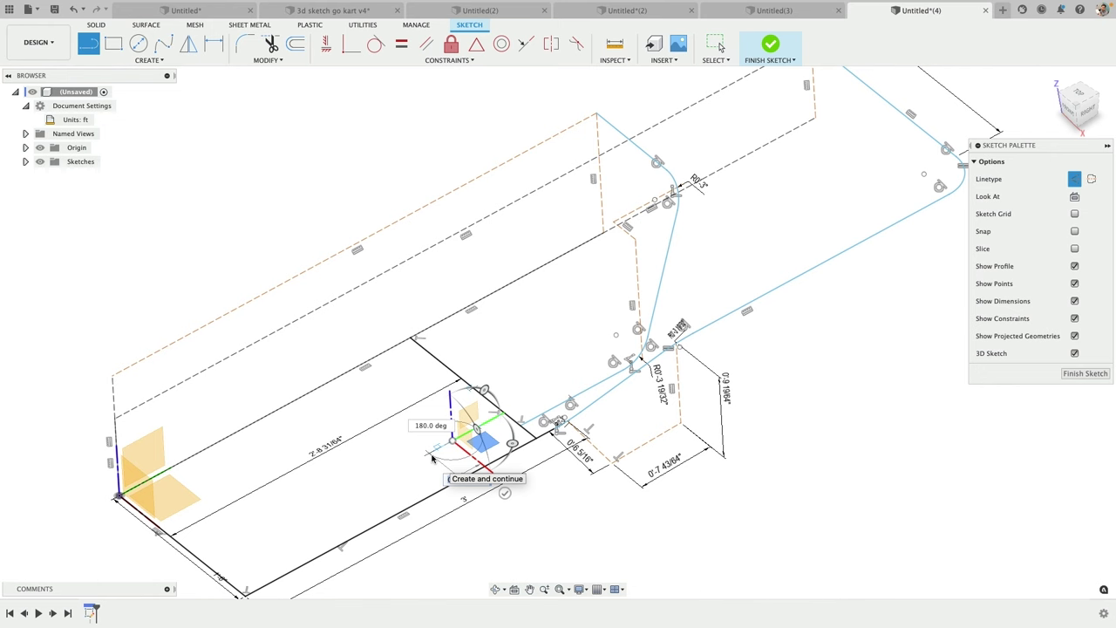
pyautogui.click(432, 458)
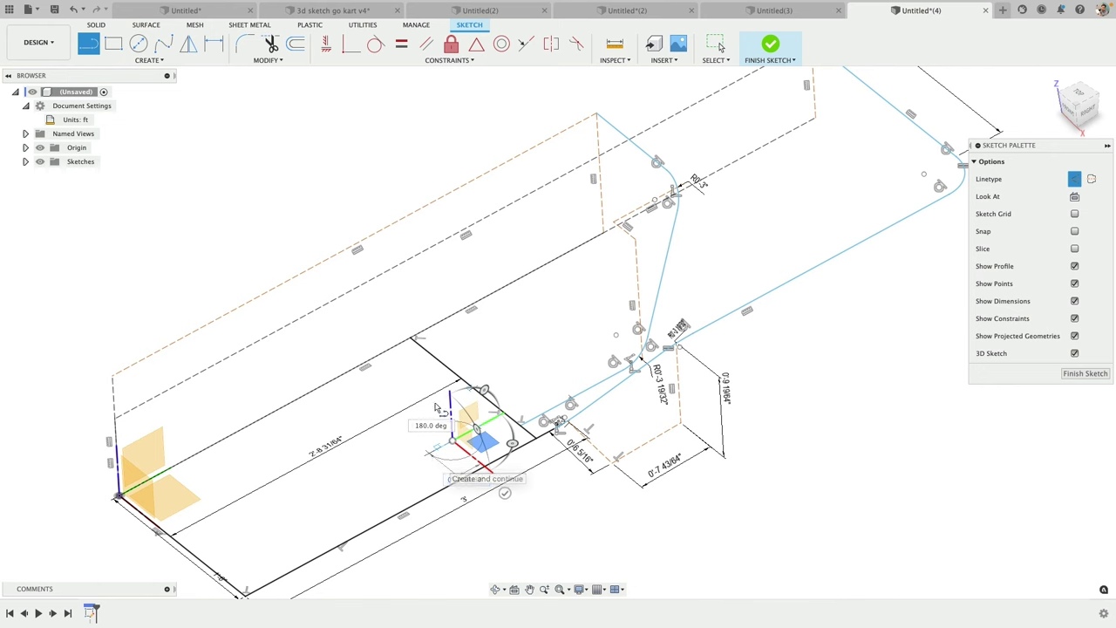
# Step: Draw a vertical construction line up along Z from the extension's front end, followed by one about 5 1/16" inward along X
pyautogui.click(421, 295)
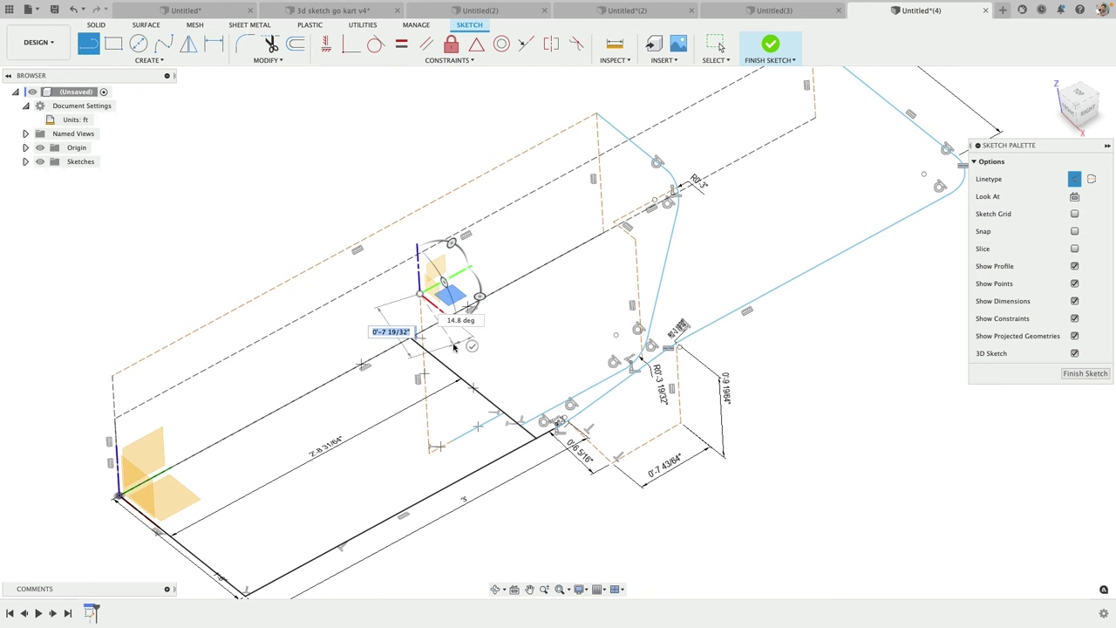
pyautogui.keyDown('shift'); pyautogui.moveTo(440, 340); pyautogui.dragTo(480, 346, button='middle'); pyautogui.keyUp('shift')
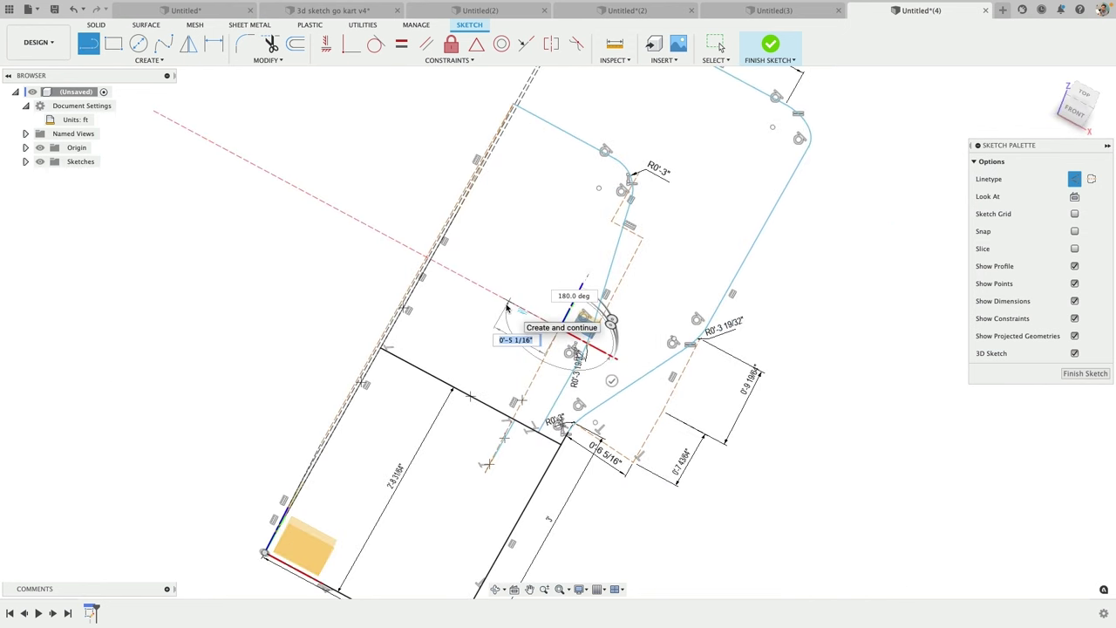
pyautogui.press('Escape')
pyautogui.moveTo(511, 357)
pyautogui.keyDown('shift'); pyautogui.mouseDown(button='middle')
pyautogui.moveTo(473, 353)
pyautogui.moveTo(443, 371)
pyautogui.mouseUp(button='middle'); pyautogui.keyUp('shift')
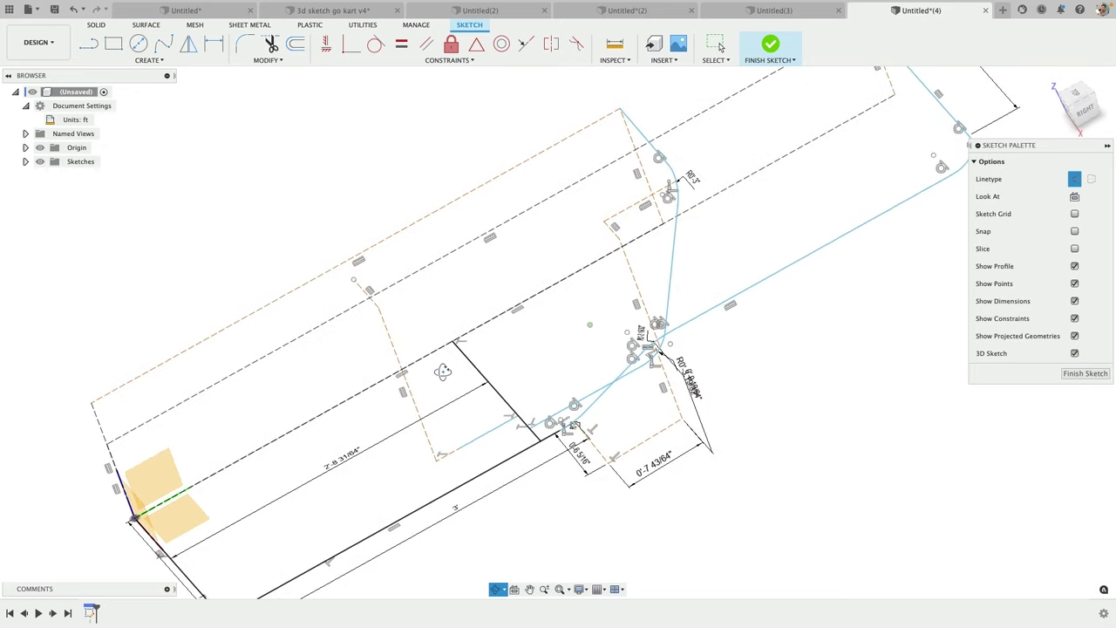
# Step: Draw a solid slanted line from the front end of the Y-axis line to the inward end of the upper X construction line
pyautogui.click(89, 43)
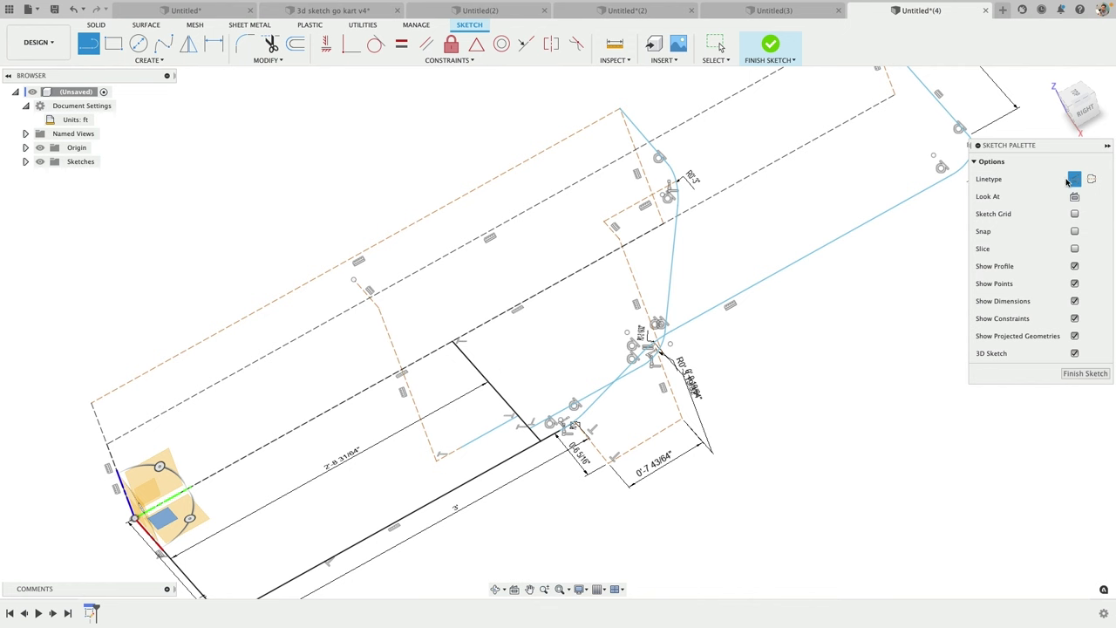
pyautogui.click(461, 450)
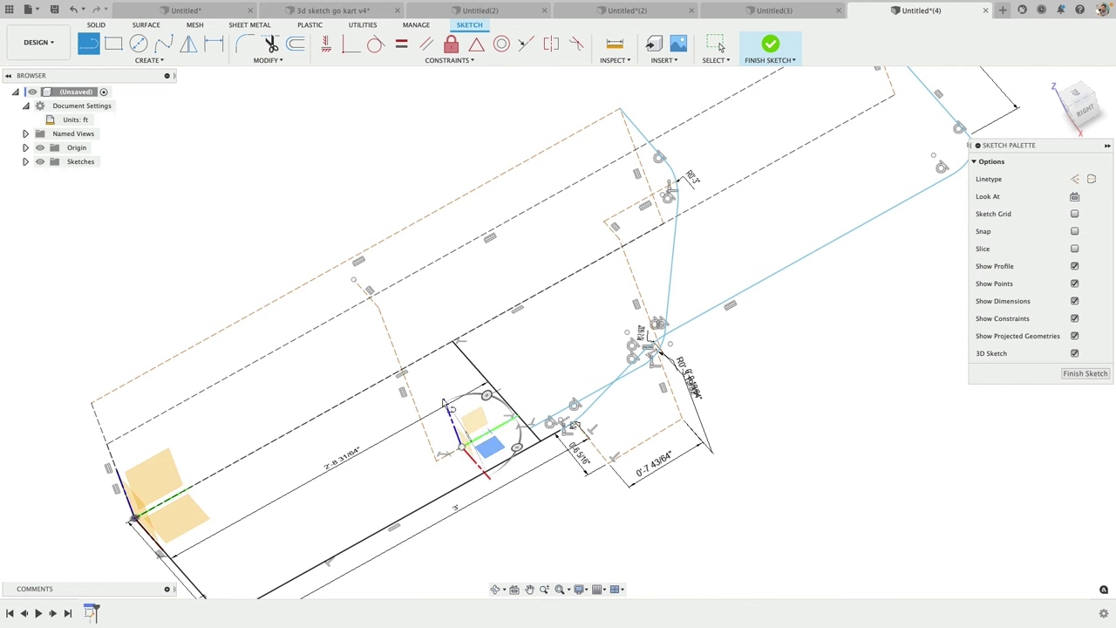
pyautogui.click(360, 280)
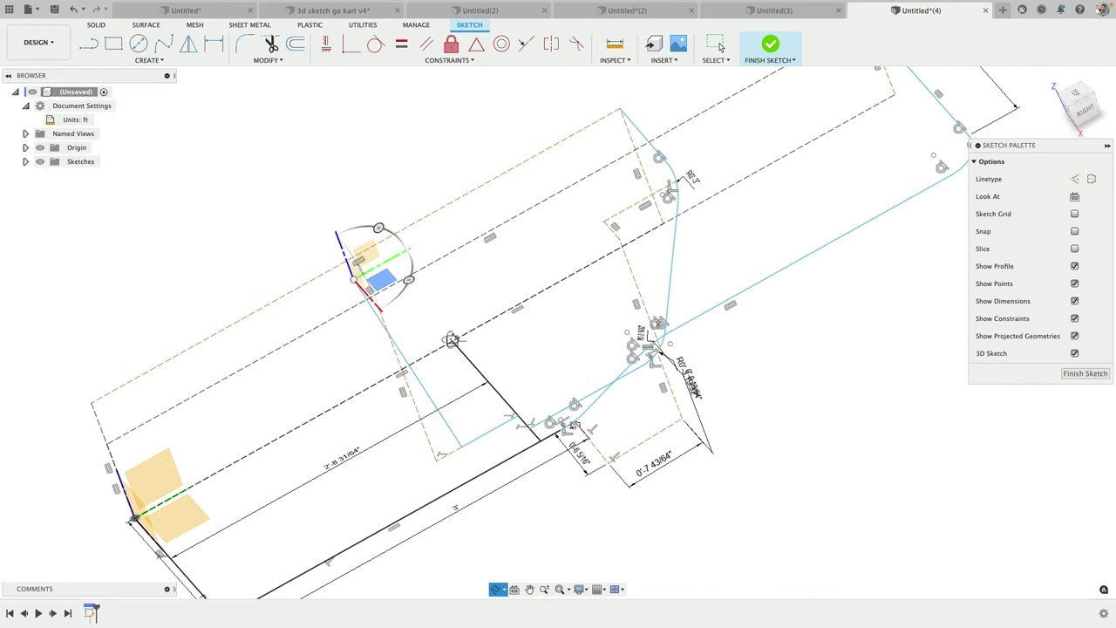
pyautogui.moveTo(451, 340)
pyautogui.keyDown('shift'); pyautogui.mouseDown(button='middle')
pyautogui.moveTo(498, 339)
pyautogui.moveTo(503, 357)
pyautogui.mouseUp(button='middle'); pyautogui.keyUp('shift')
pyautogui.scroll(3, 446, 329)
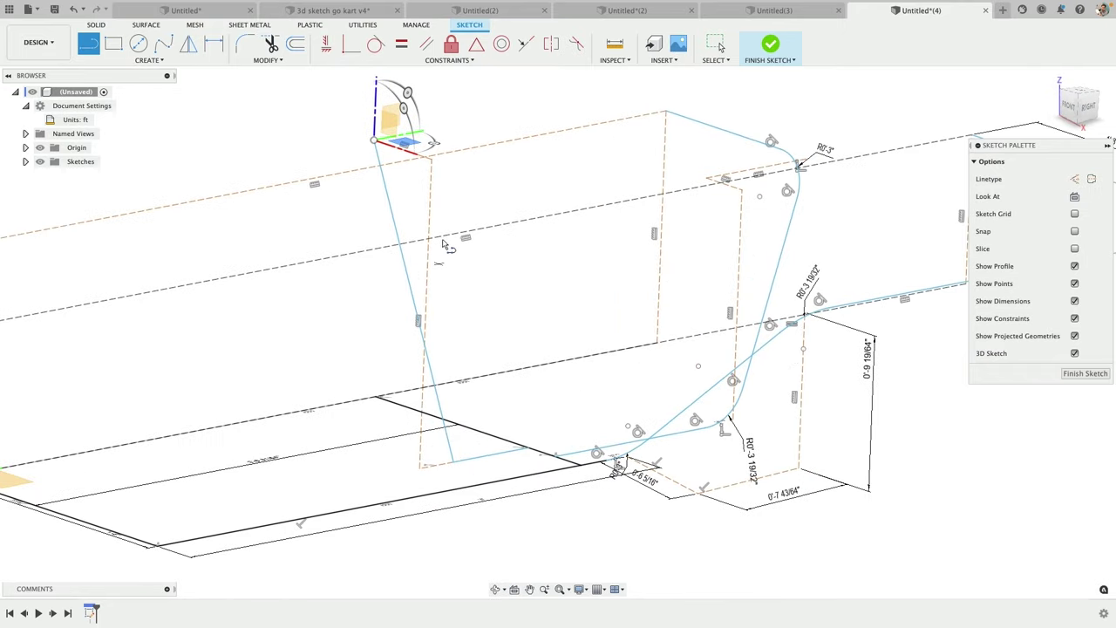
pyautogui.press('Escape')
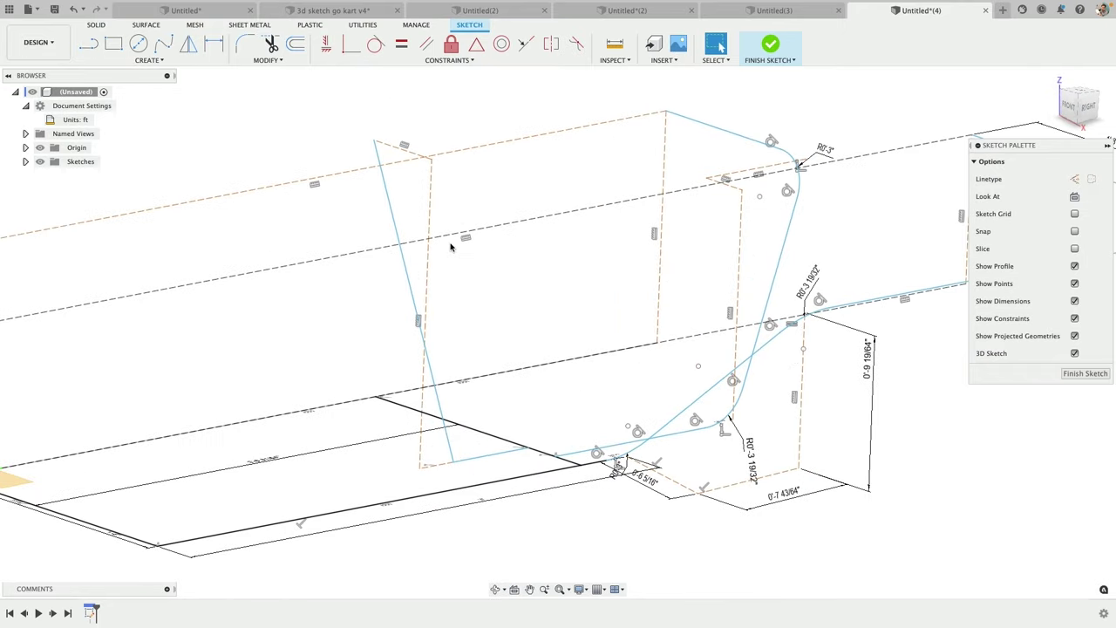
# Step: Dimension the front hoop's vertical construction line to 9 in
pyautogui.press('d')
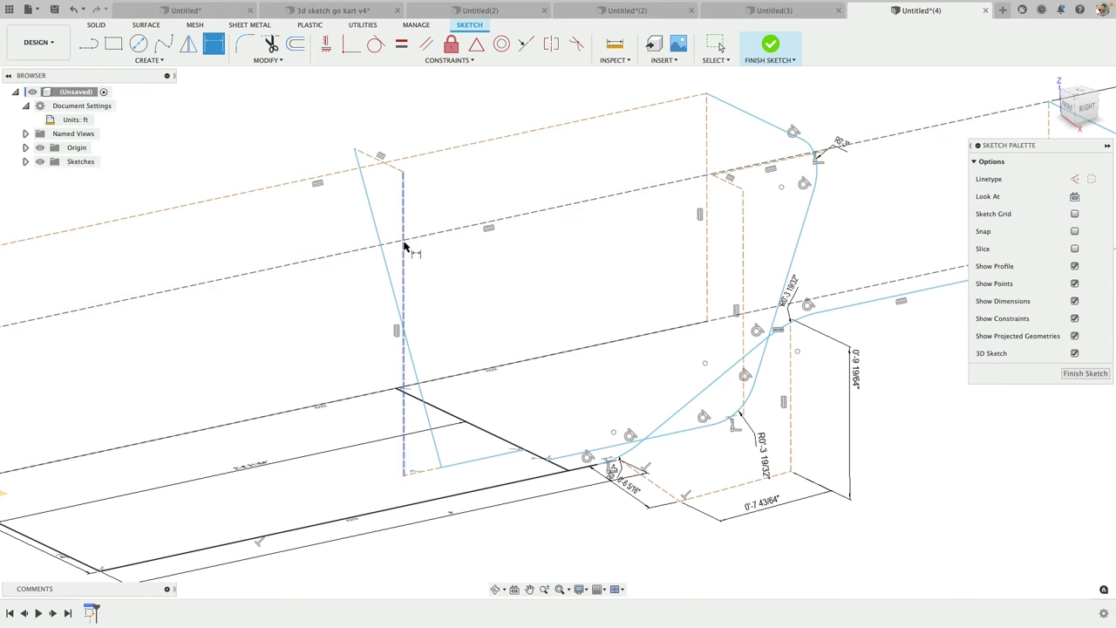
pyautogui.click(404, 260)
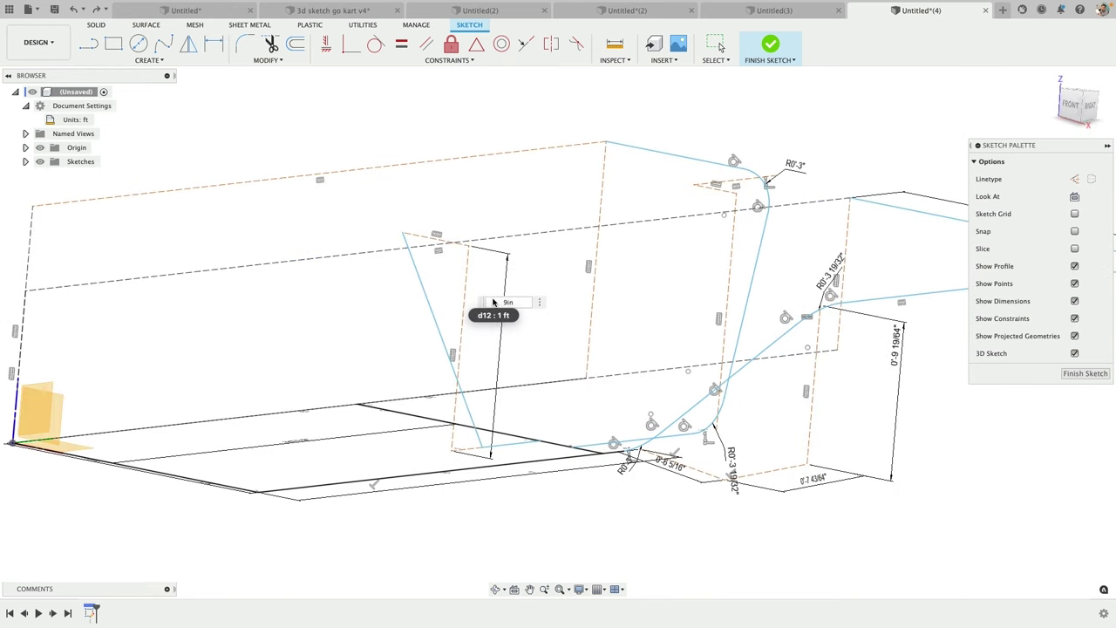
pyautogui.press('Return')
pyautogui.keyDown('shift'); pyautogui.moveTo(493, 302); pyautogui.dragTo(447, 310, button='middle'); pyautogui.keyUp('shift')
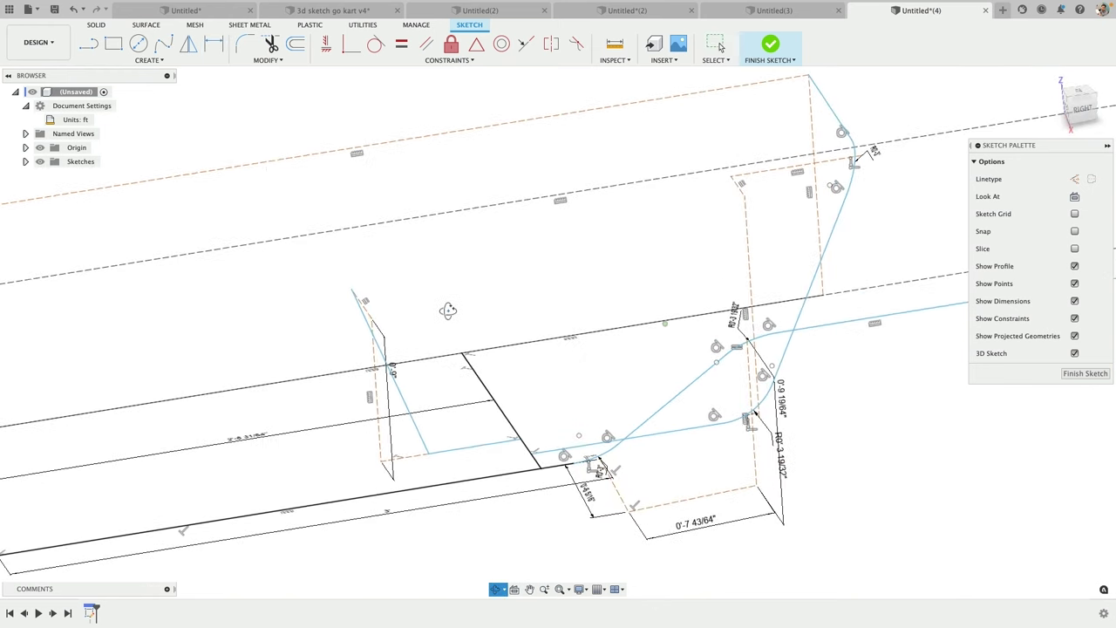
pyautogui.scroll(-2, 376, 267)
pyautogui.scroll(2, 311, 257)
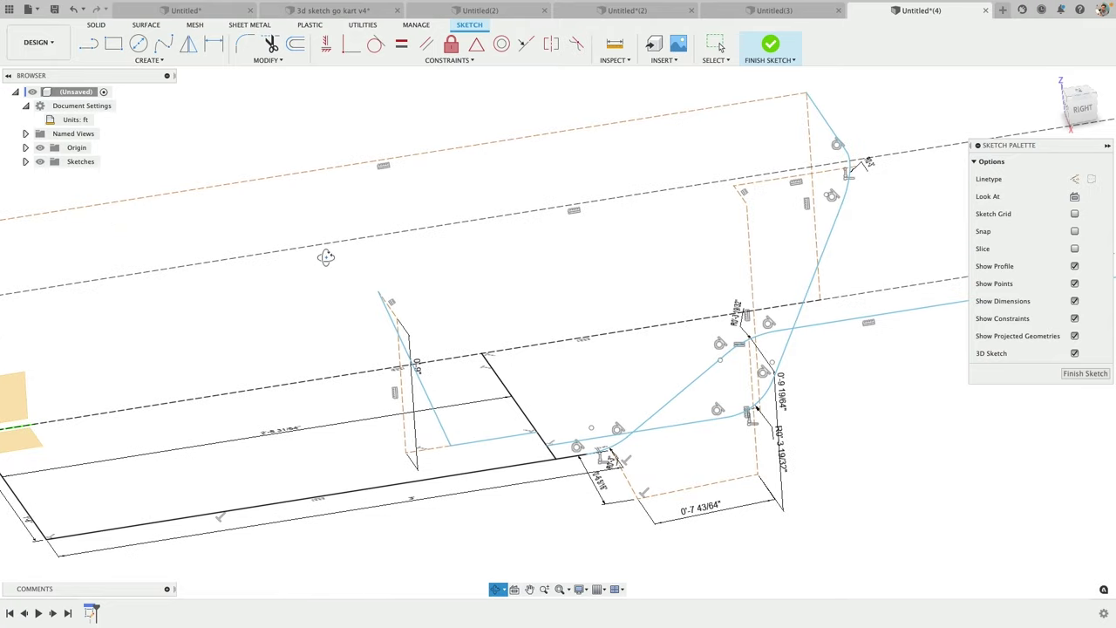
# Step: Place a dimension on the short construction line running inward along X from the top of the 9 in vertical line
pyautogui.moveTo(326, 258)
pyautogui.keyDown('shift'); pyautogui.mouseDown(button='middle')
pyautogui.moveTo(360, 244)
pyautogui.moveTo(325, 258)
pyautogui.moveTo(542, 350)
pyautogui.mouseUp(button='middle'); pyautogui.keyUp('shift')
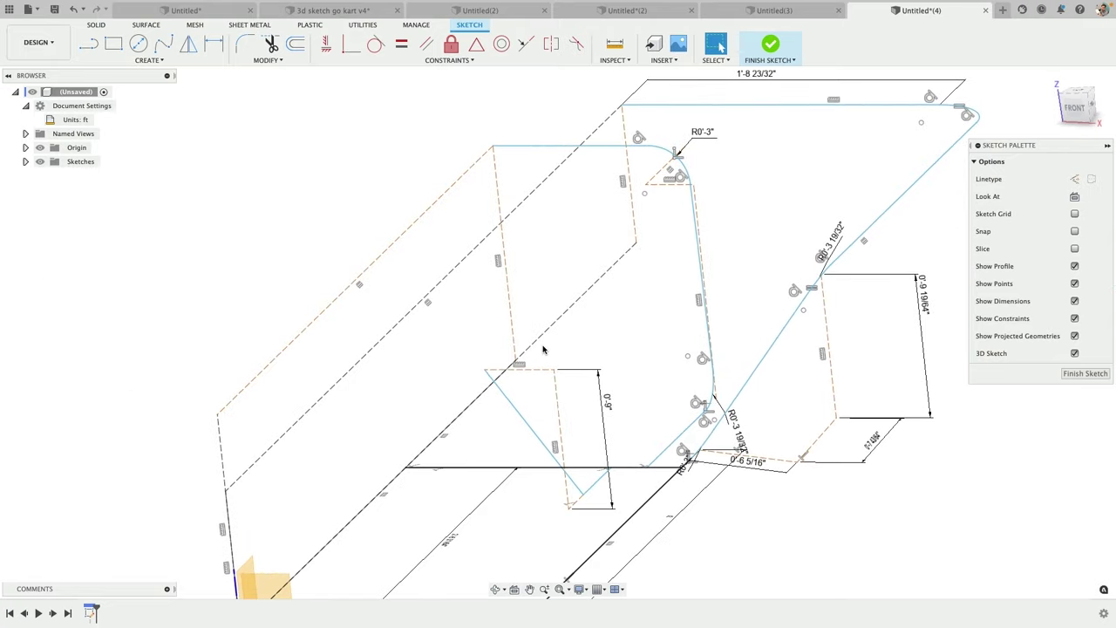
pyautogui.scroll(-2, 543, 349)
pyautogui.scroll(2, 531, 392)
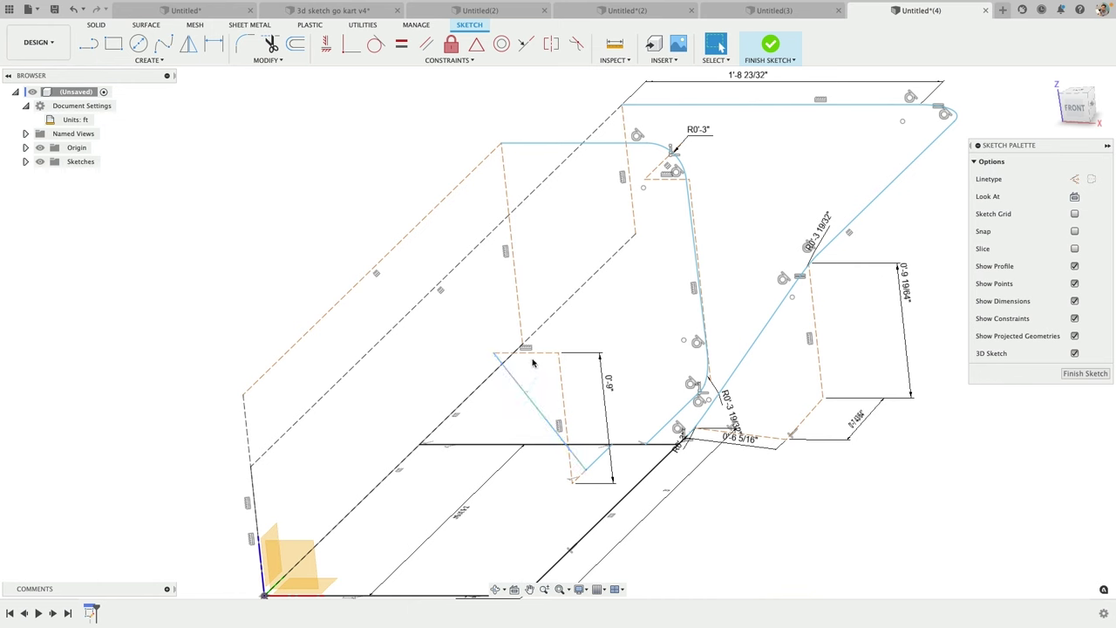
pyautogui.press('d')
pyautogui.click(538, 353)
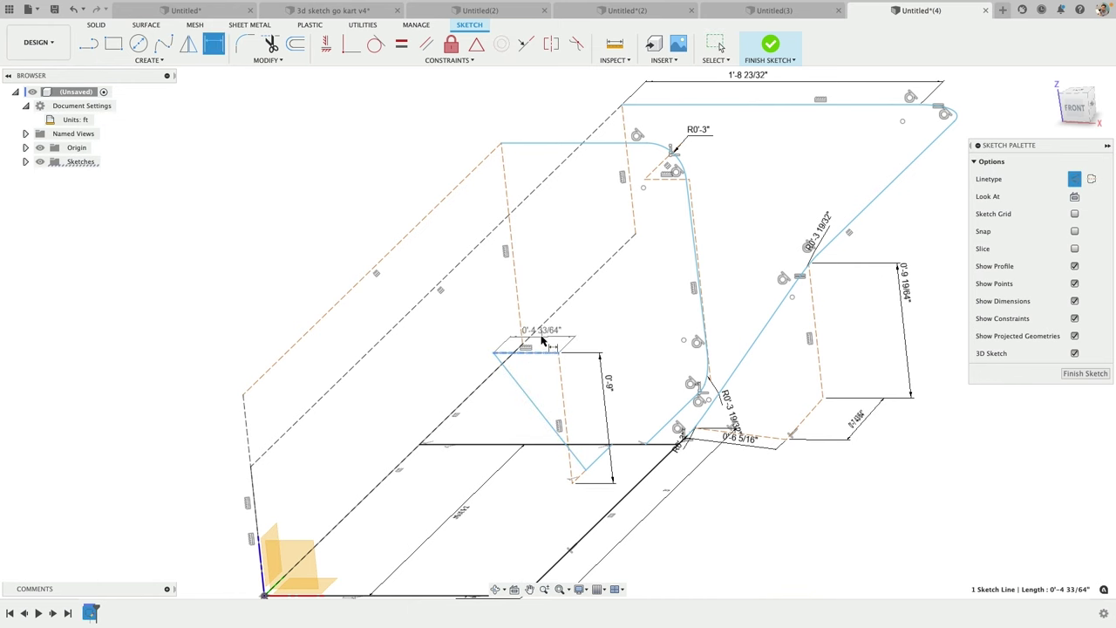
pyautogui.click(543, 340)
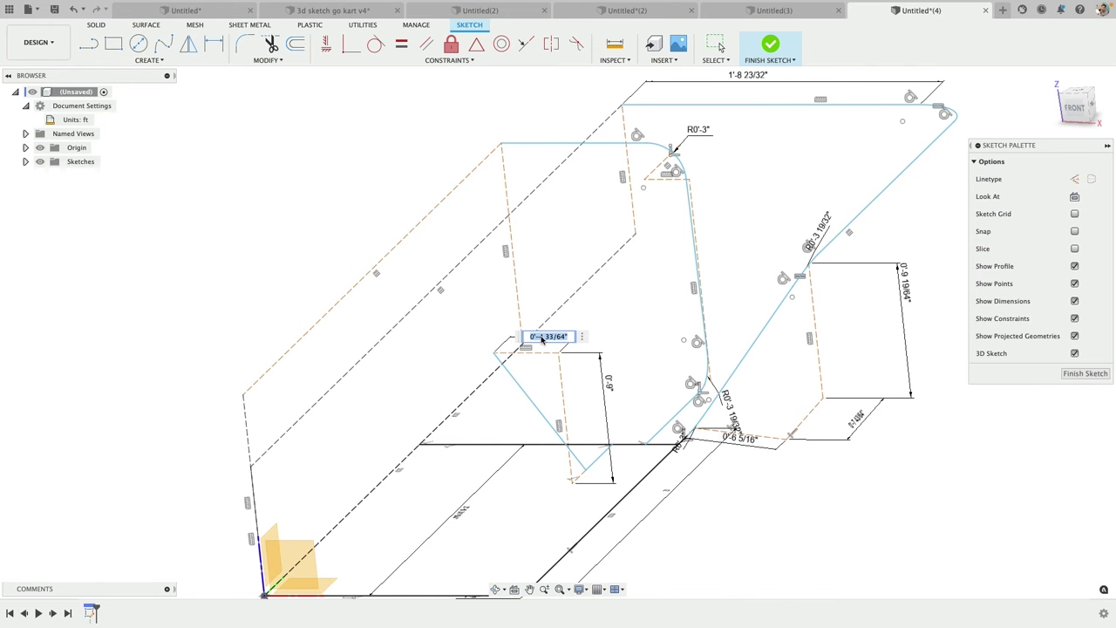
# Step: Try a unitless value of 10 for the inward construction line's length and undo it
pyautogui.write('10')
pyautogui.press('Return')
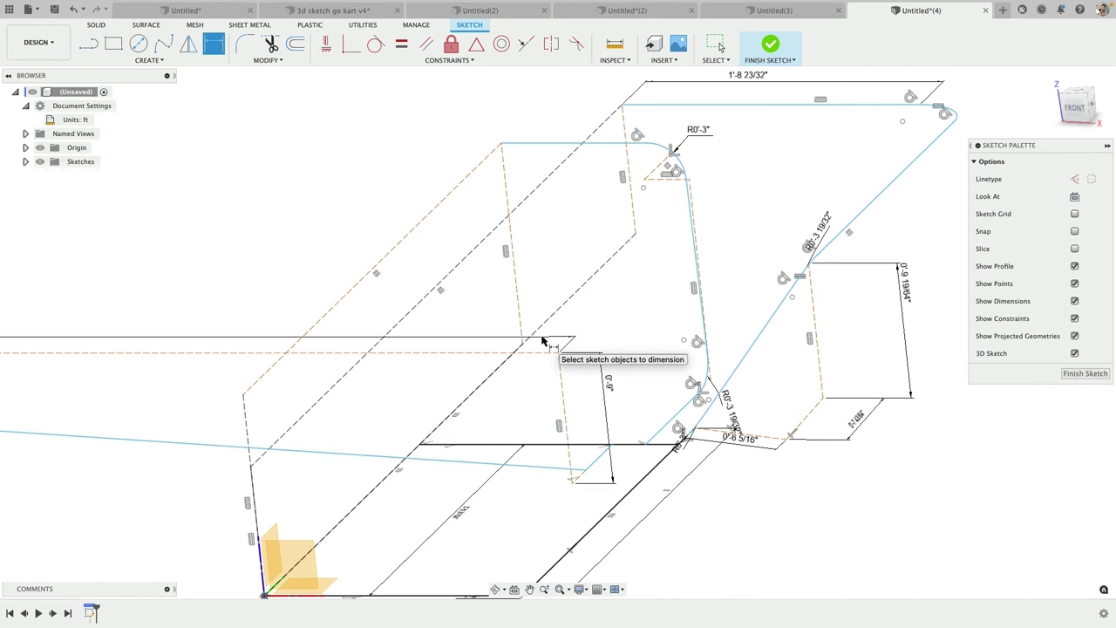
pyautogui.press('Escape')
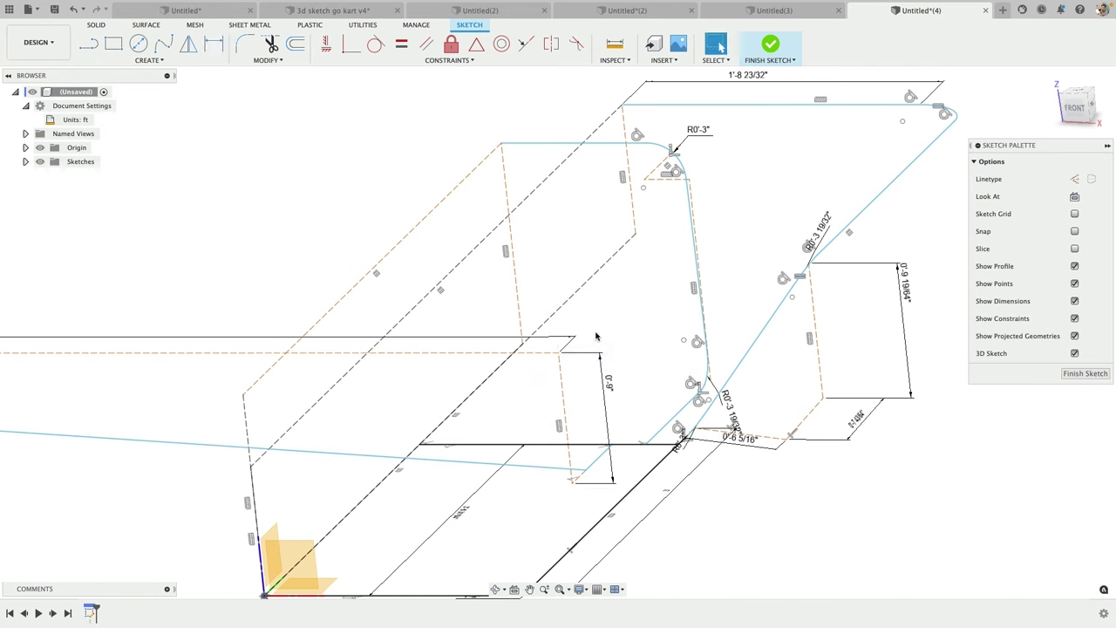
pyautogui.hotkey('ctrl', 'z')
# Step: Set the inward construction line's length to 10 in
pyautogui.doubleClick(536, 330)
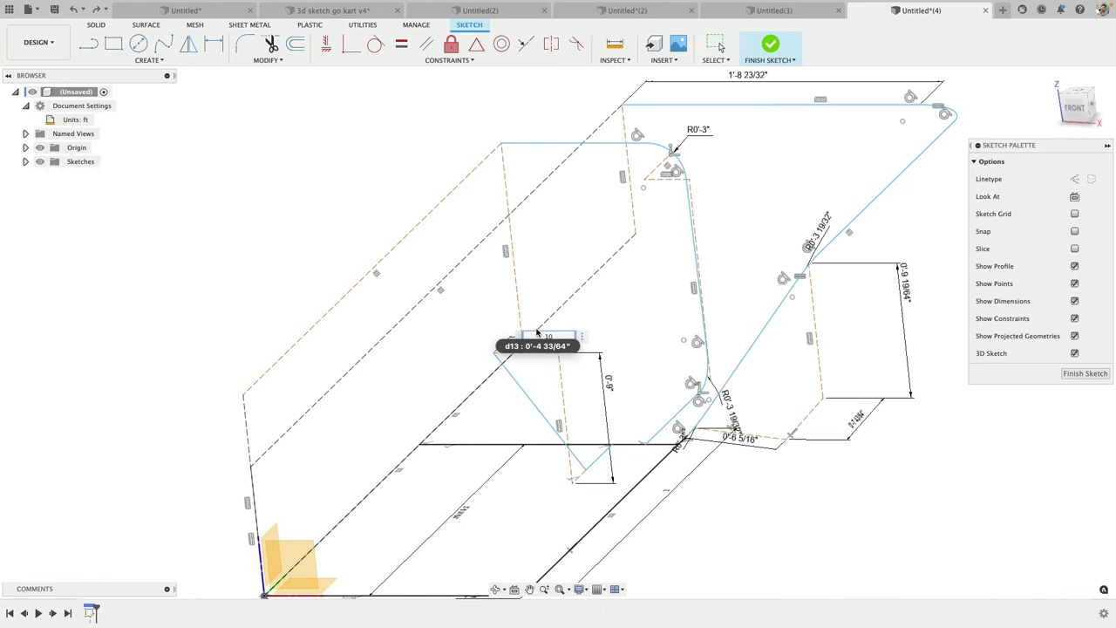
pyautogui.write('10in')
pyautogui.press('Return')
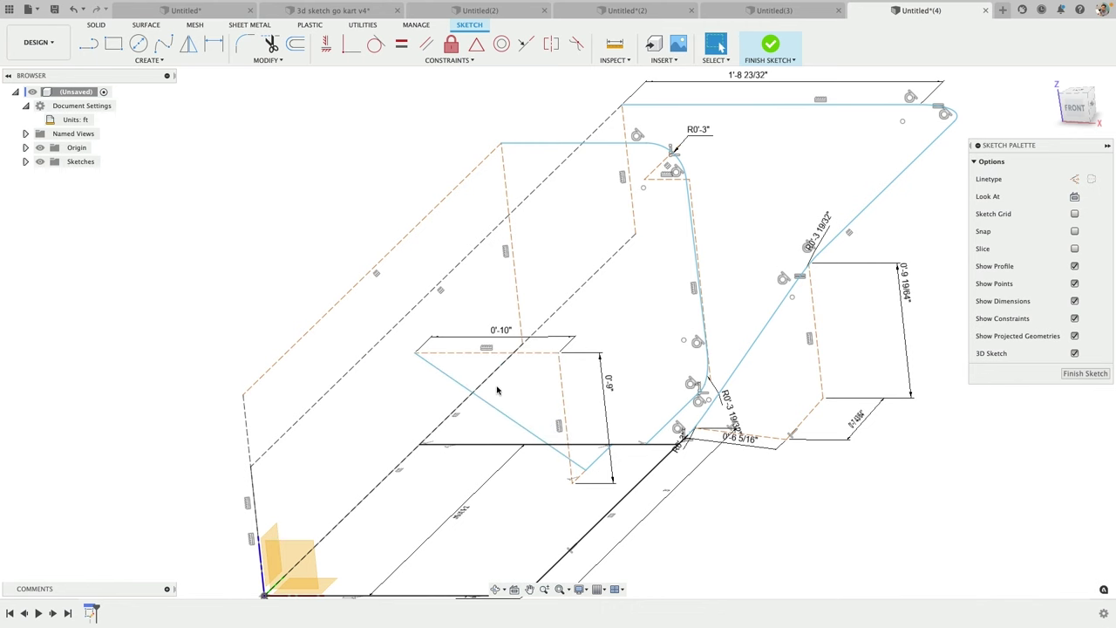
# Step: In the back view, draw a three-point arc bulging upward from the slanted line's upper end across the frame's centre line
pyautogui.keyDown('shift'); pyautogui.moveTo(499, 391); pyautogui.dragTo(451, 334, button='middle'); pyautogui.keyUp('shift')
pyautogui.moveTo(353, 284)
pyautogui.keyDown('shift'); pyautogui.mouseDown(button='middle')
pyautogui.moveTo(361, 306)
pyautogui.moveTo(488, 279)
pyautogui.moveTo(515, 297)
pyautogui.moveTo(549, 287)
pyautogui.moveTo(541, 232)
pyautogui.mouseUp(button='middle'); pyautogui.keyUp('shift')
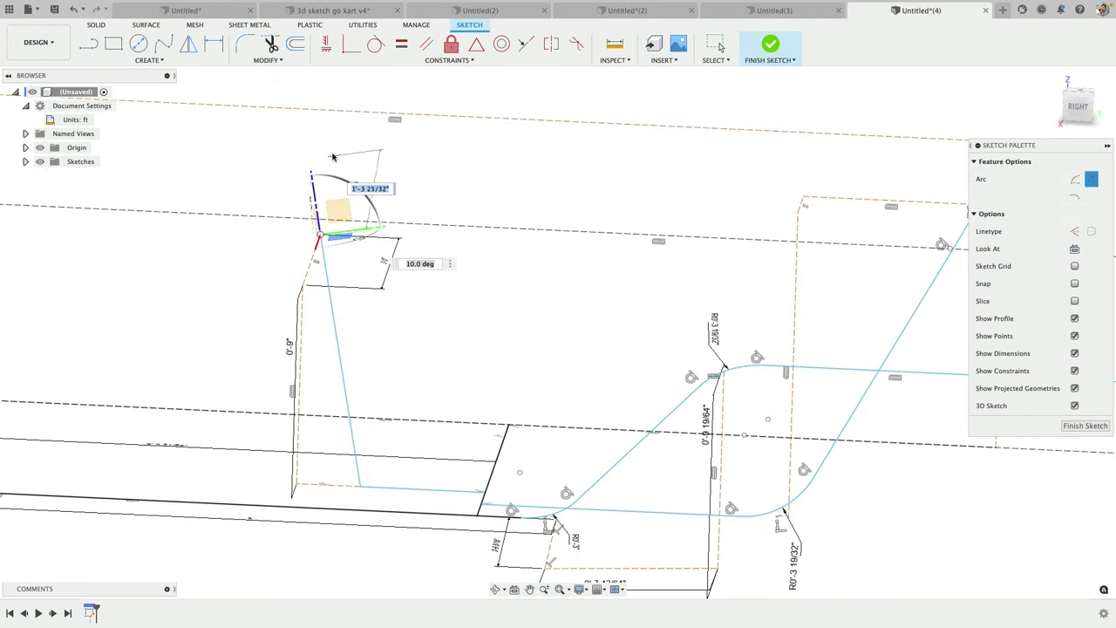
pyautogui.keyDown('shift'); pyautogui.moveTo(325, 188); pyautogui.dragTo(319, 207, button='middle'); pyautogui.keyUp('shift')
pyautogui.scroll(2, 366, 187)
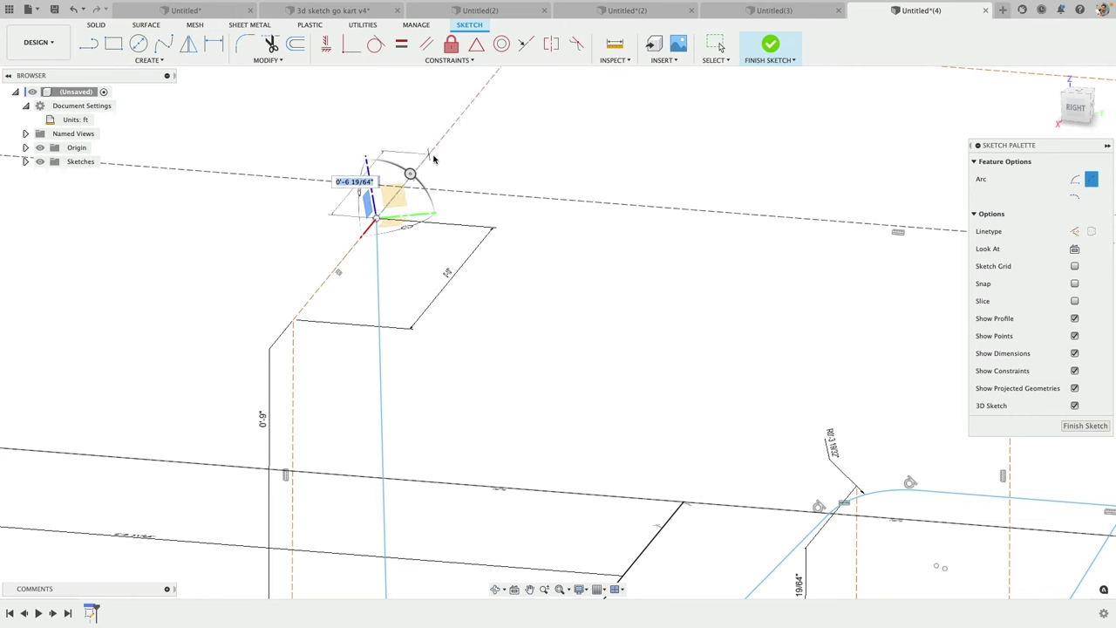
pyautogui.moveTo(1068, 109); pyautogui.dragTo(1033, 113)
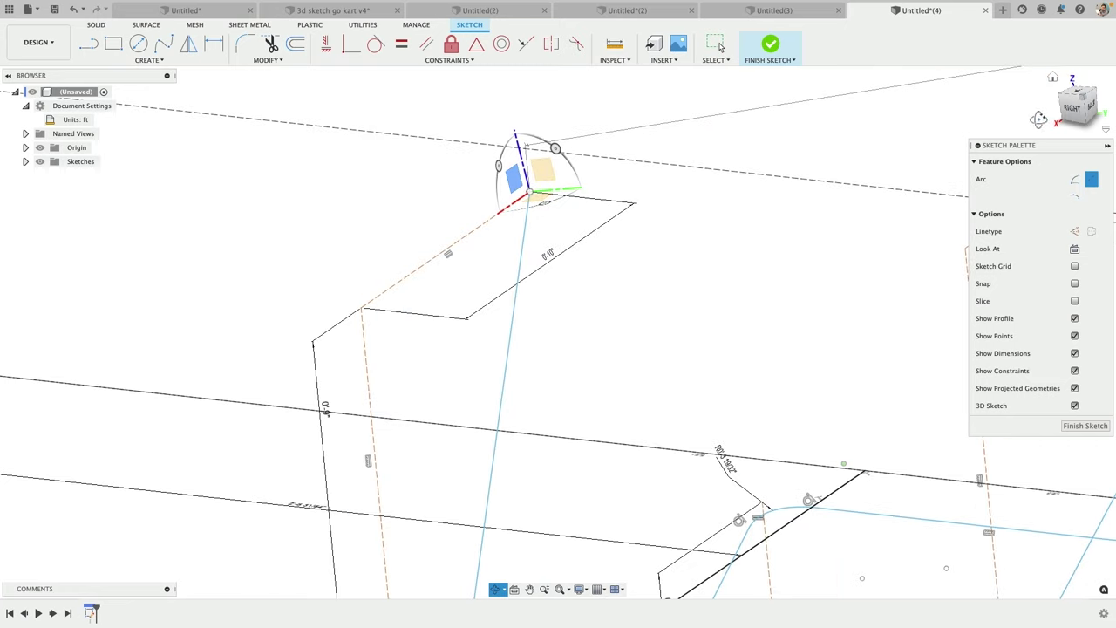
pyautogui.click(1092, 109)
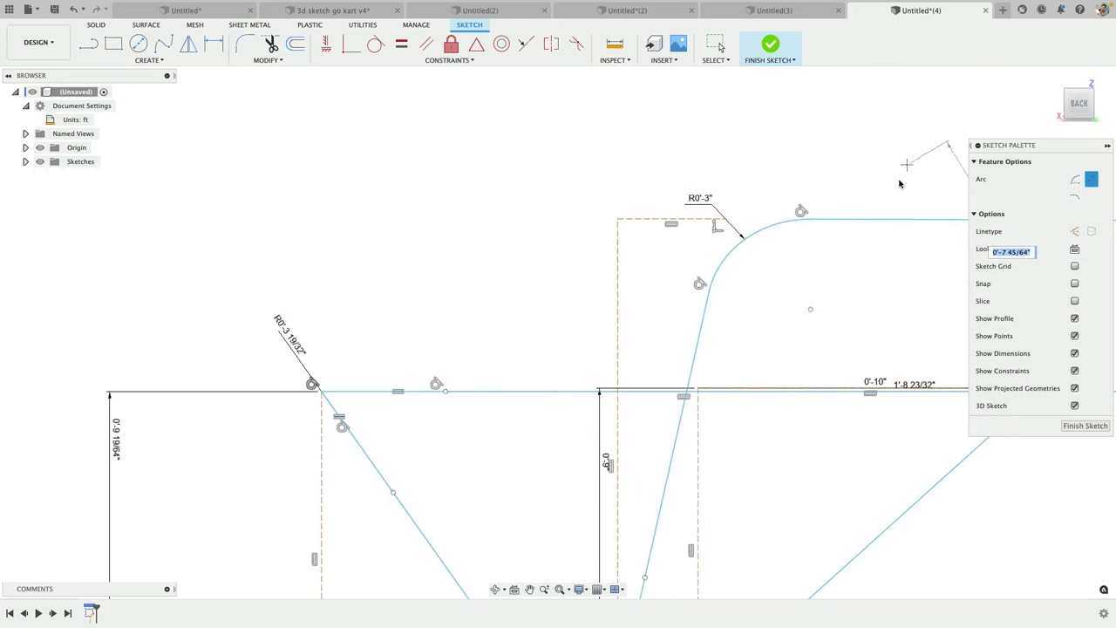
pyautogui.moveTo(869, 183); pyautogui.dragTo(407, 134, button='middle')
pyautogui.click(619, 344)
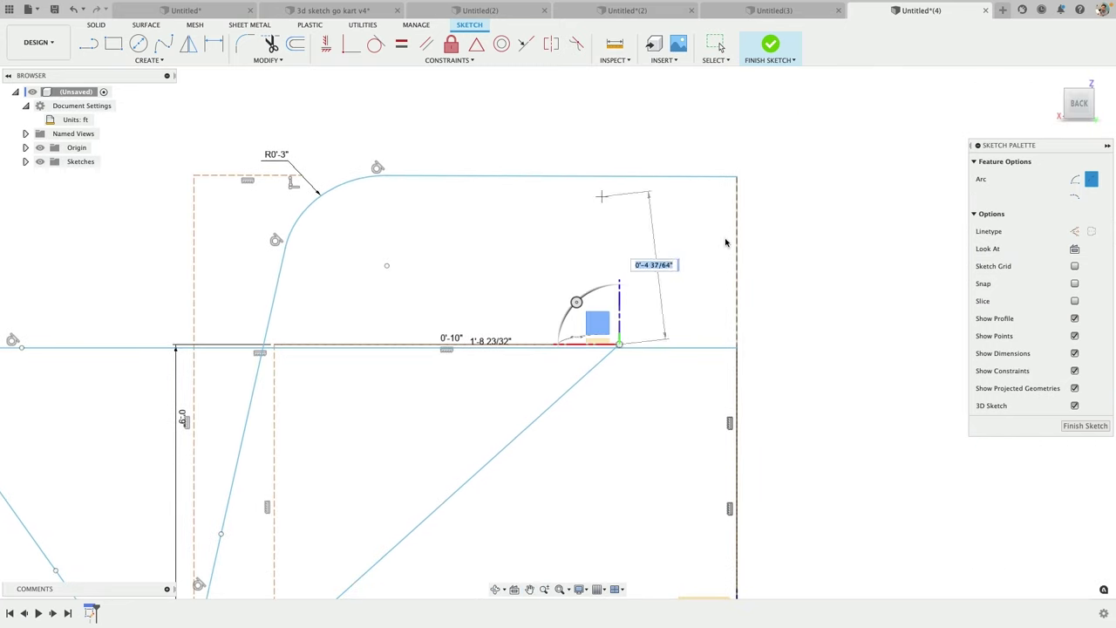
pyautogui.click(878, 345)
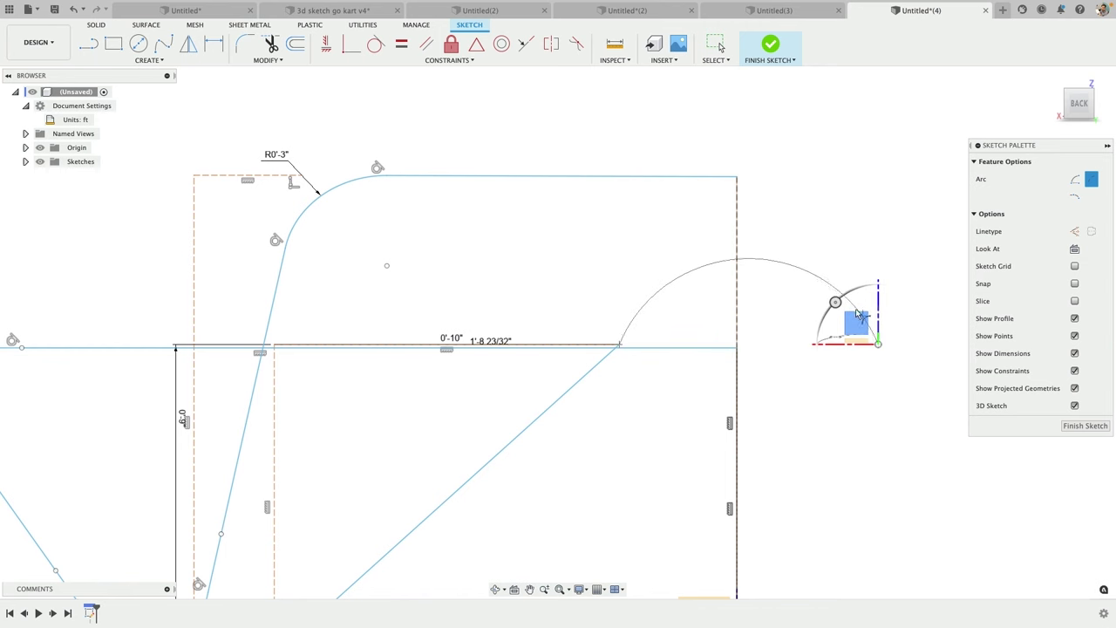
pyautogui.click(798, 286)
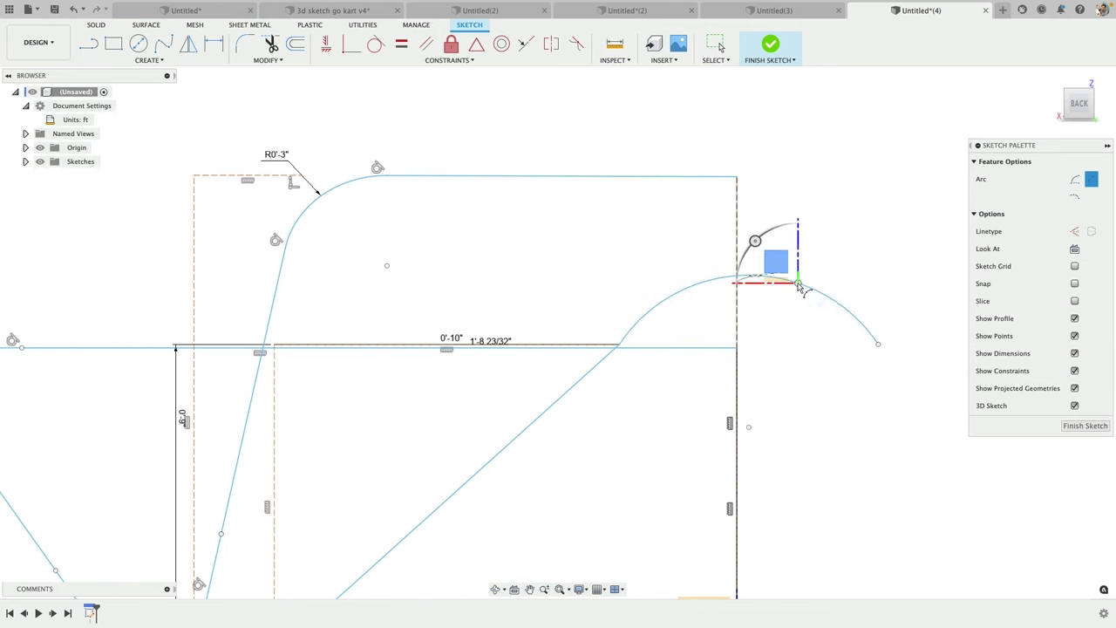
pyautogui.press('Escape')
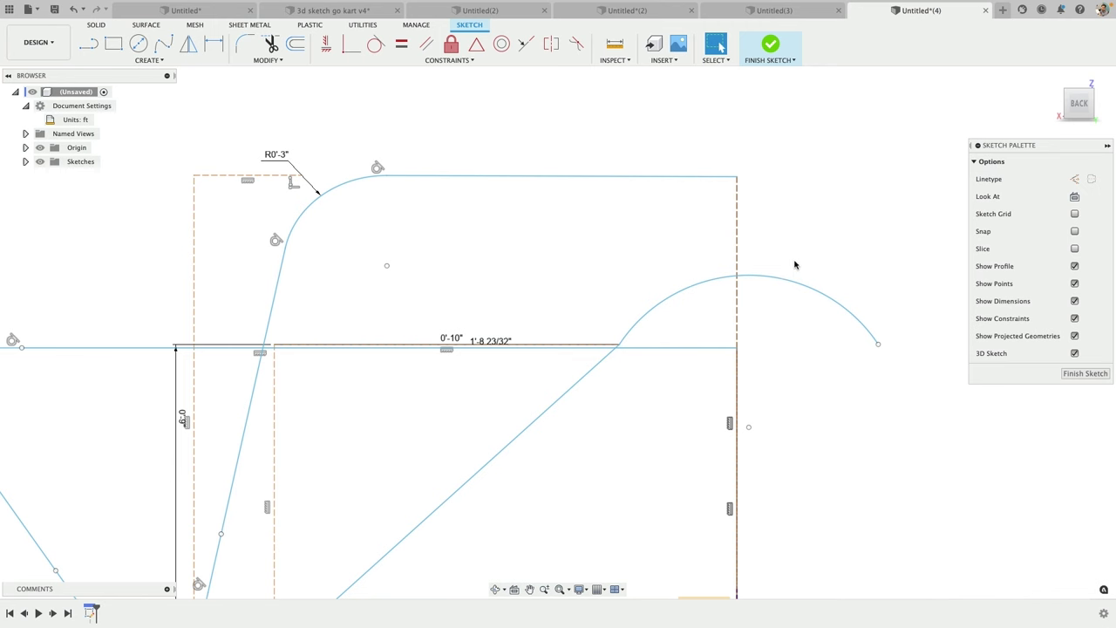
# Step: Apply a horizontal constraint between the two end points of the front hoop's arc
pyautogui.click(625, 342)
pyautogui.moveTo(624, 342)
pyautogui.keyDown('shift'); pyautogui.mouseDown(button='middle')
pyautogui.moveTo(640, 348)
pyautogui.moveTo(570, 351)
pyautogui.mouseUp(button='middle'); pyautogui.keyUp('shift')
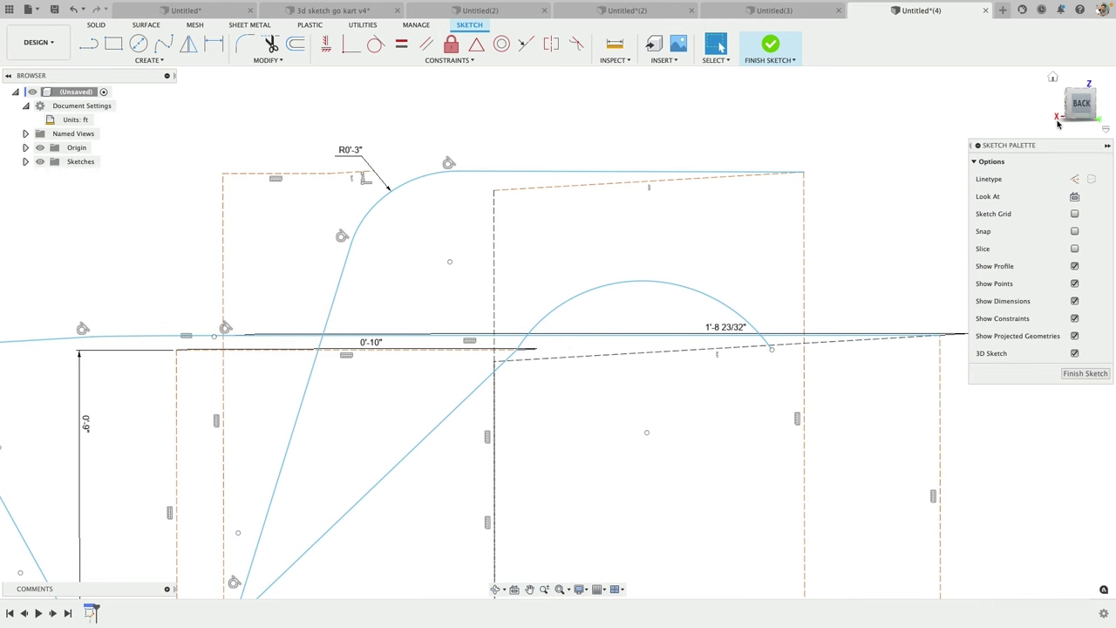
pyautogui.click(1079, 104)
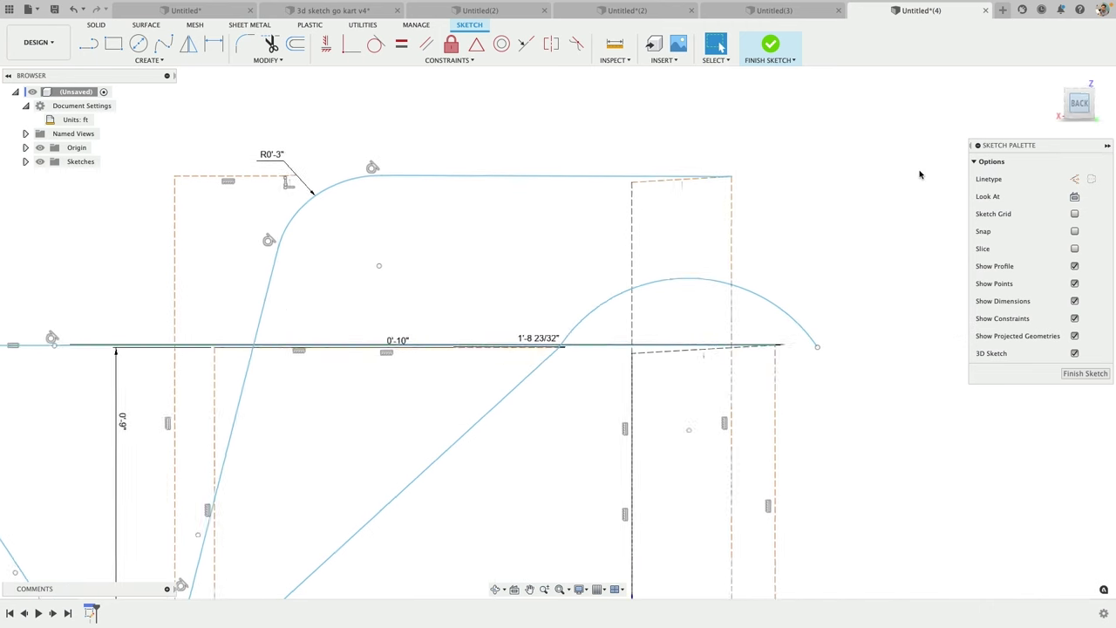
pyautogui.click(579, 349)
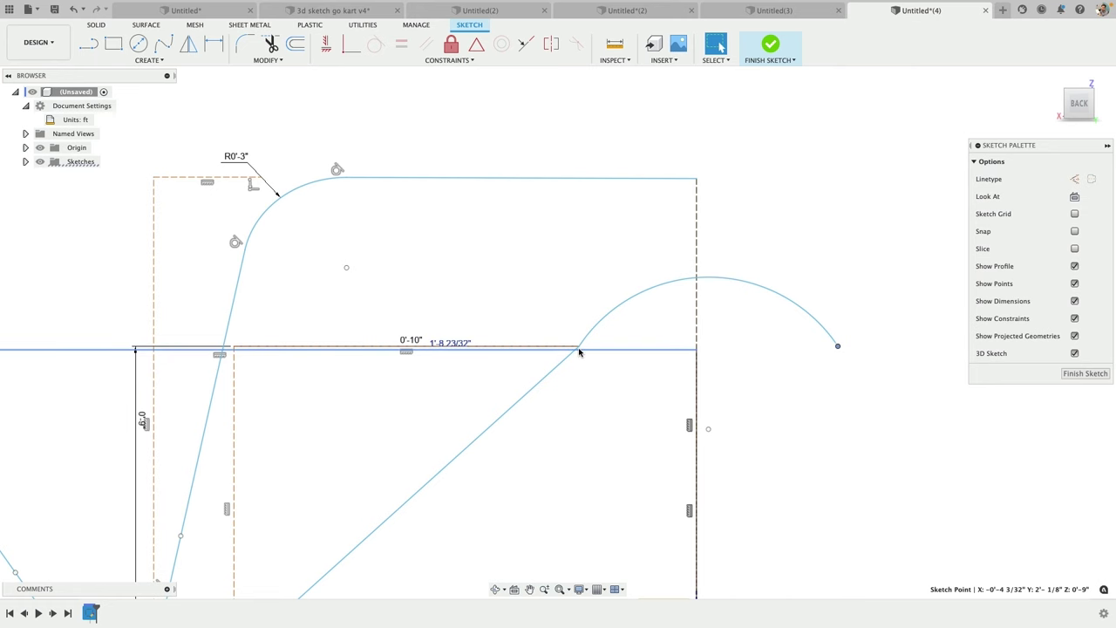
pyautogui.keyDown('shift'); pyautogui.moveTo(578, 348); pyautogui.dragTo(631, 304, button='middle'); pyautogui.keyUp('shift')
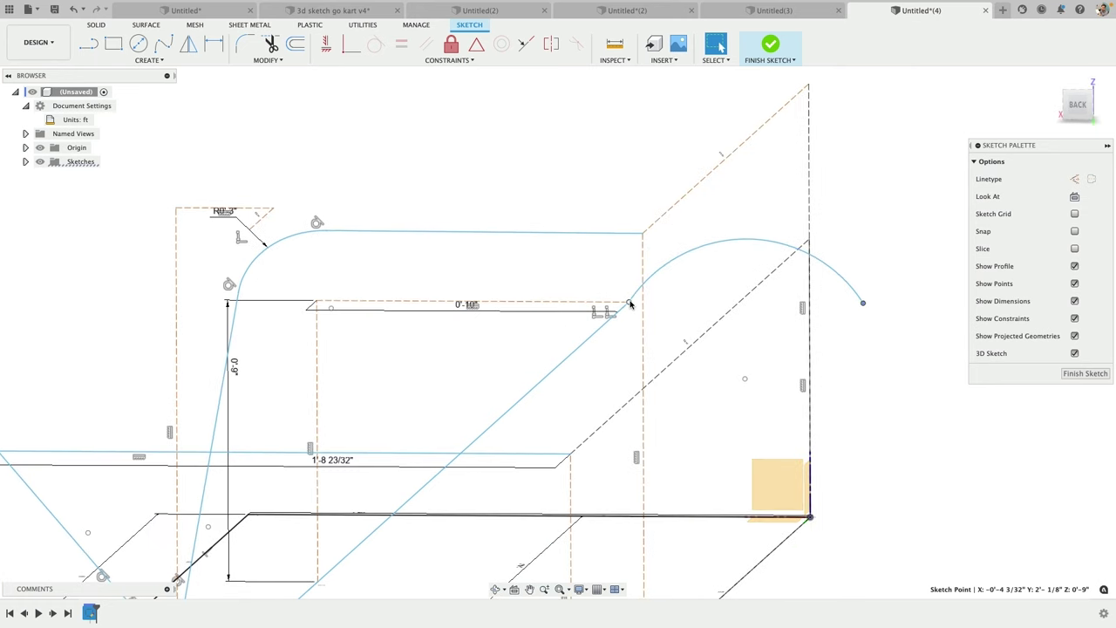
pyautogui.rightClick(865, 305)
pyautogui.keyDown('shift'); pyautogui.moveTo(864, 306); pyautogui.dragTo(809, 221, button='middle'); pyautogui.keyUp('shift')
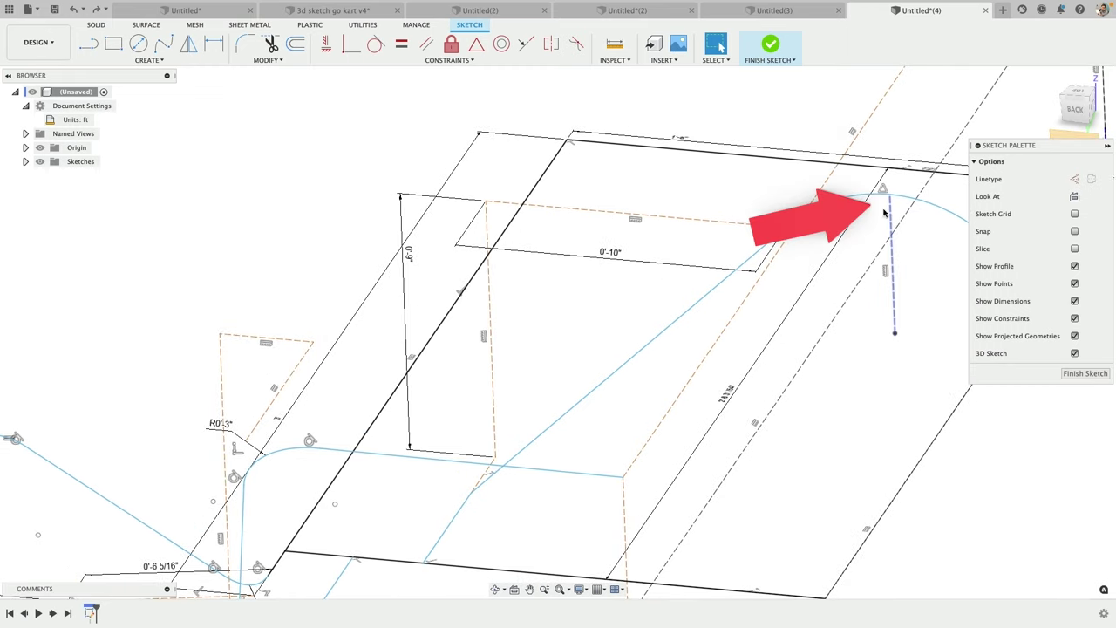
# Step: Make the front hoop's arc tangent to the slanted line
pyautogui.click(820, 206)
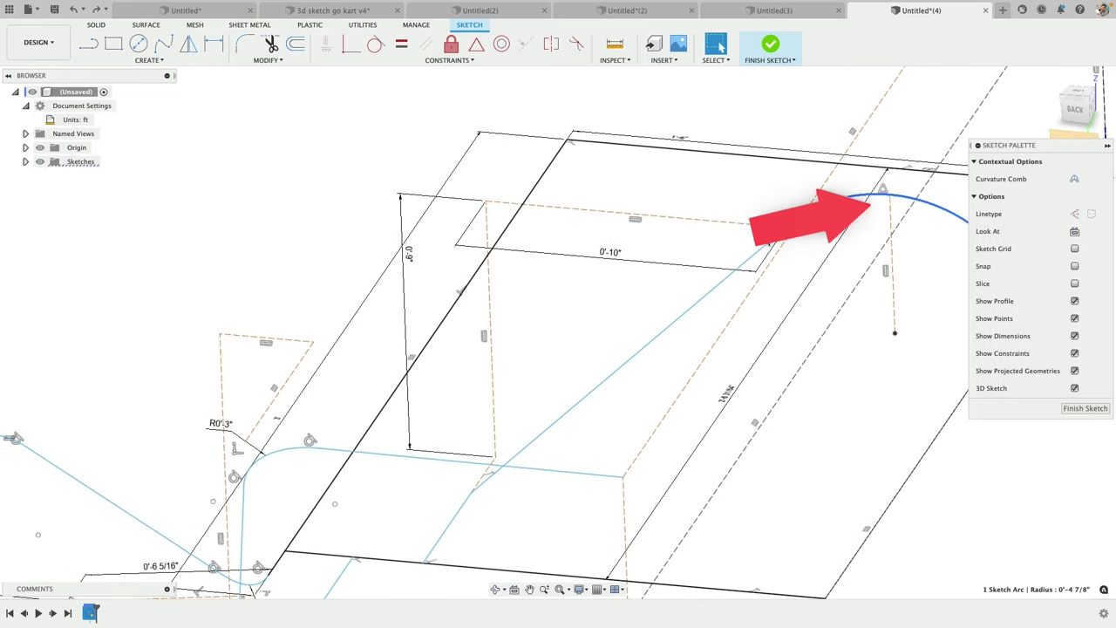
pyautogui.keyDown('shift'); pyautogui.click(771, 238); pyautogui.keyUp('shift')
pyautogui.rightClick(772, 238)
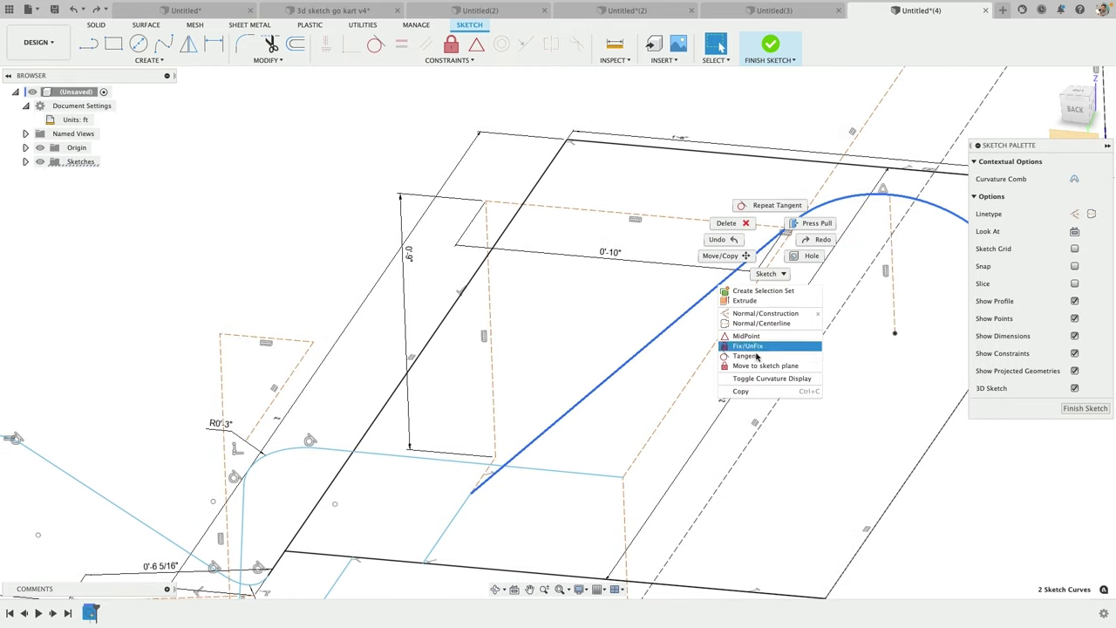
pyautogui.click(746, 356)
pyautogui.scroll(-3, 783, 225)
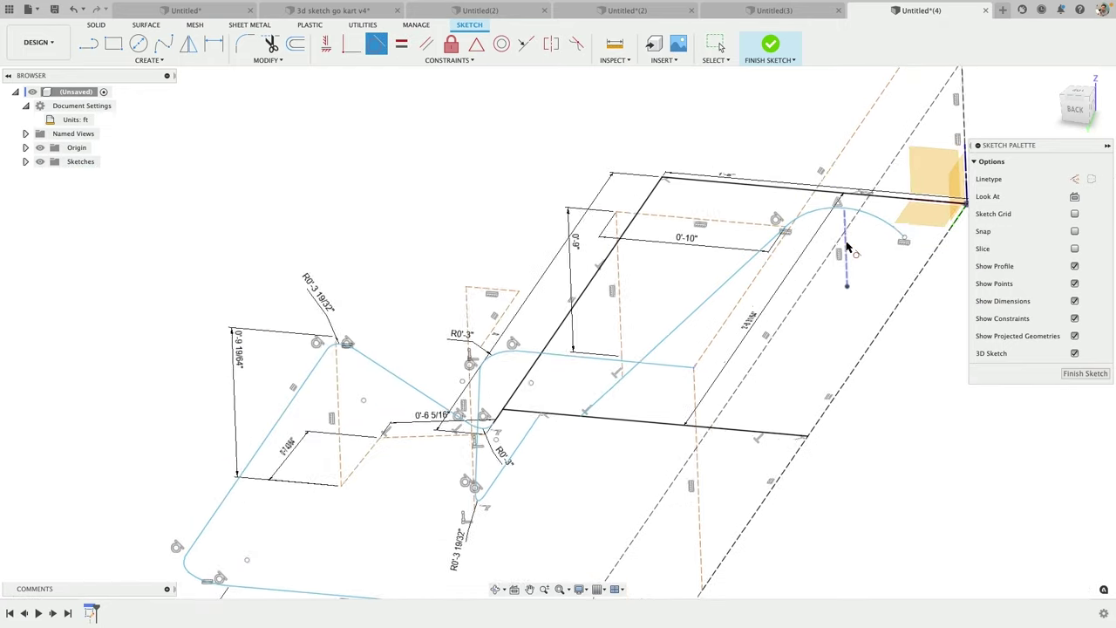
# Step: Draw a construction rectangle on the YZ plane from the origin to the upper end of the vertical line under the front hoop's arc
pyautogui.keyDown('shift'); pyautogui.moveTo(924, 247); pyautogui.dragTo(625, 202, button='middle'); pyautogui.keyUp('shift')
pyautogui.click(824, 267)
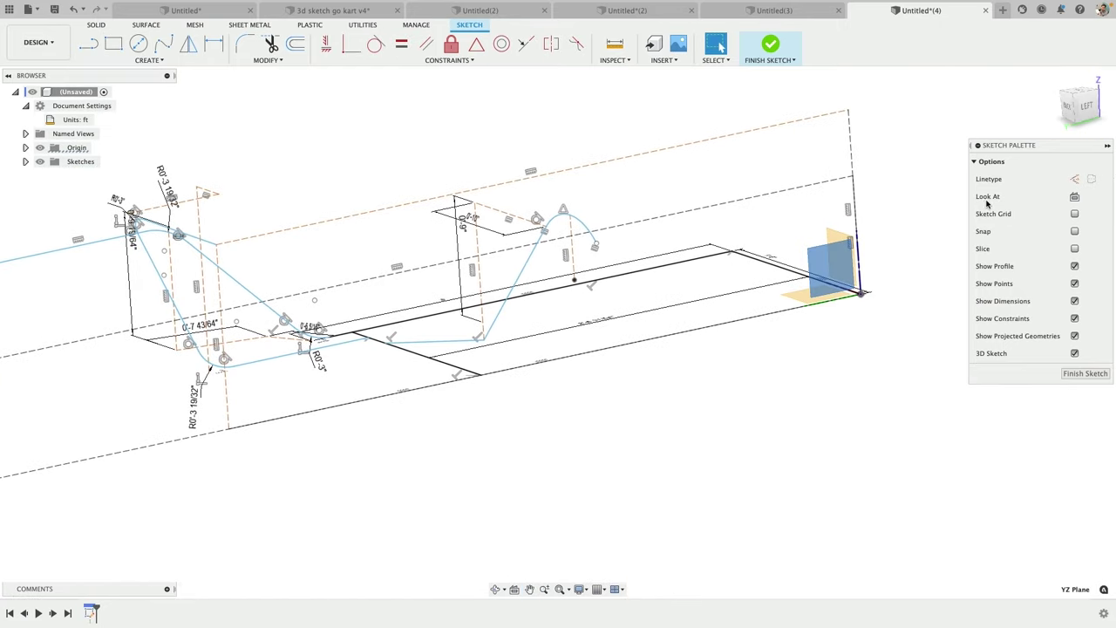
pyautogui.click(1076, 179)
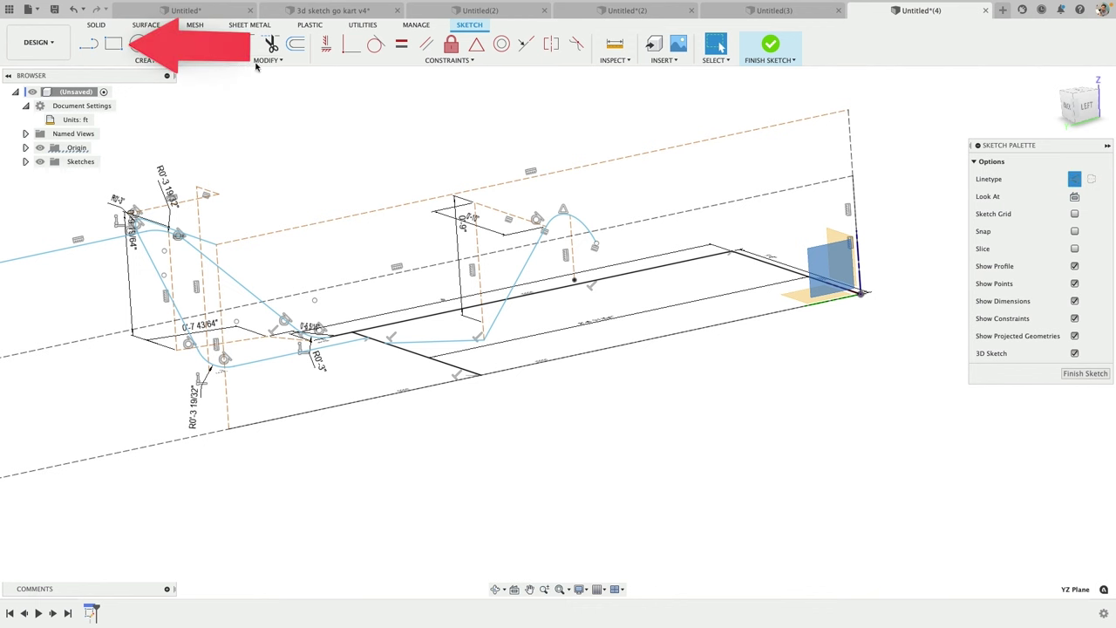
pyautogui.click(121, 44)
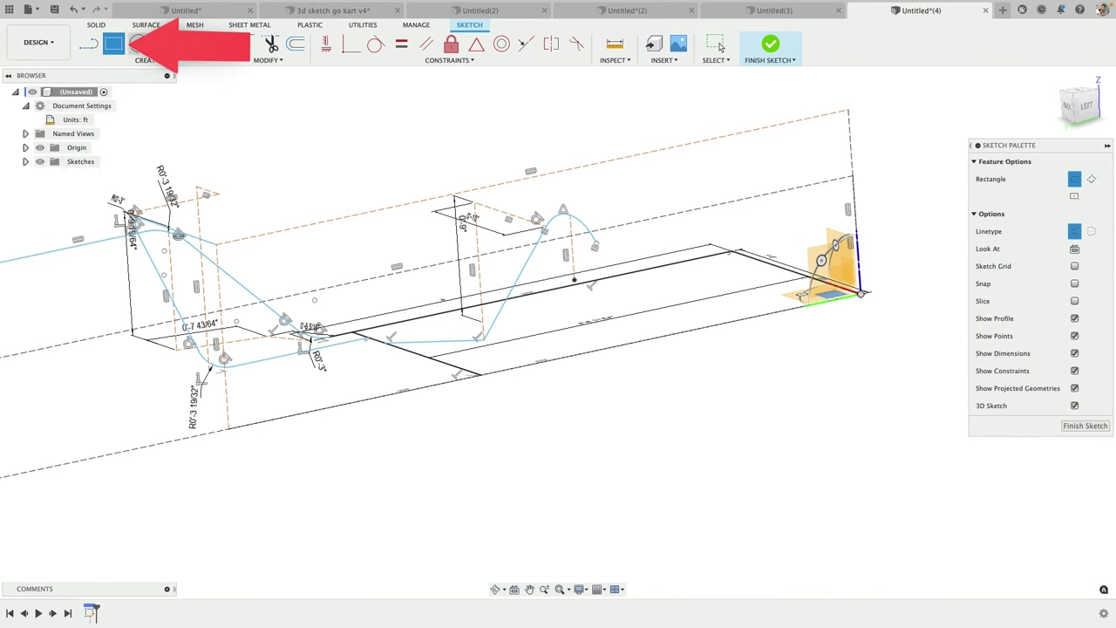
pyautogui.click(861, 293)
pyautogui.scroll(3, 568, 217)
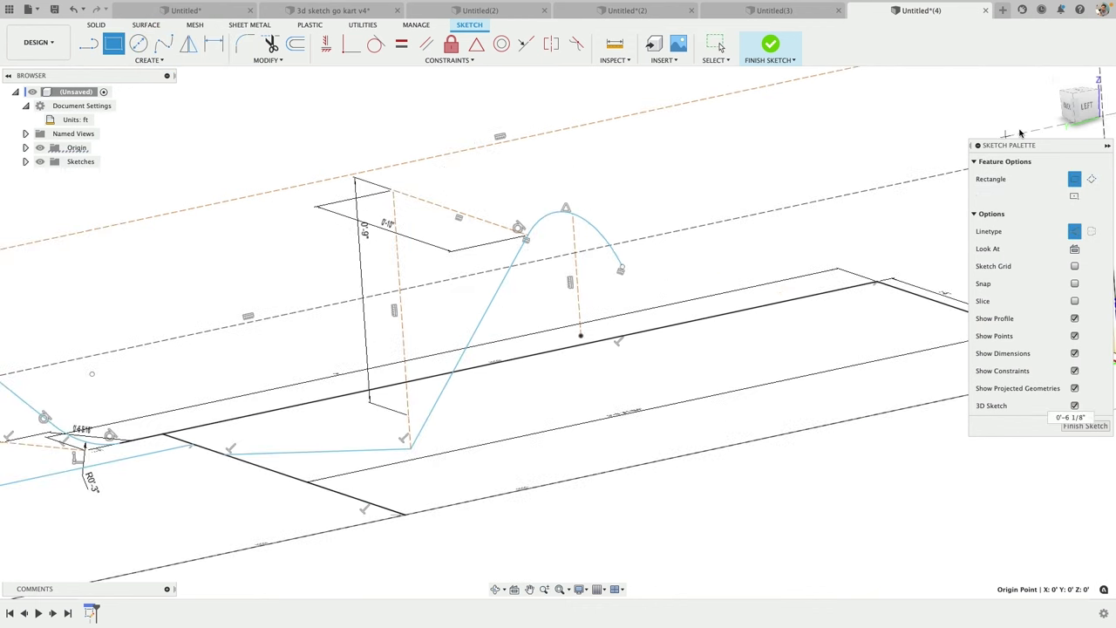
pyautogui.click(1087, 105)
pyautogui.scroll(2, 732, 287)
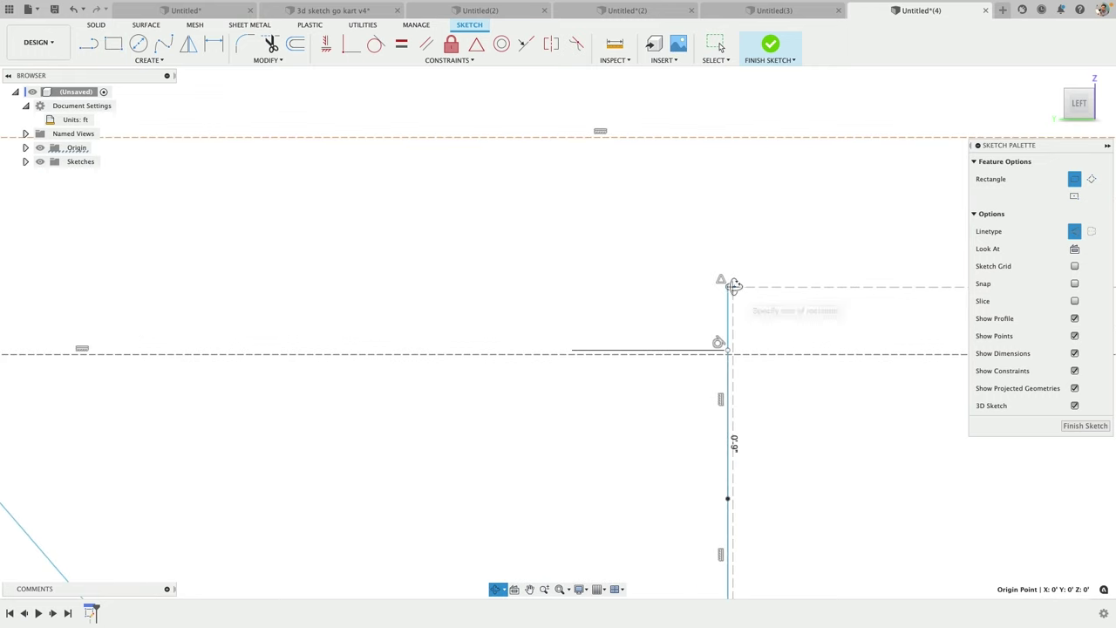
pyautogui.keyDown('shift'); pyautogui.moveTo(733, 287); pyautogui.dragTo(718, 286, button='middle'); pyautogui.keyUp('shift')
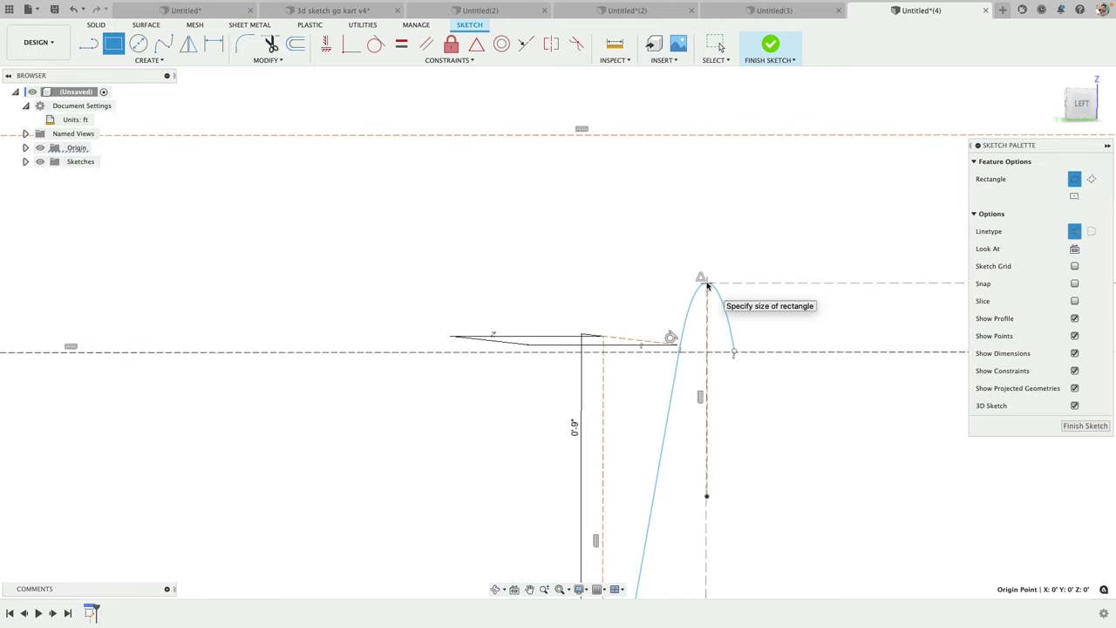
pyautogui.press('Escape')
# Step: Delete the short vertical construction line beneath the front hoop's arc
pyautogui.moveTo(730, 249)
pyautogui.keyDown('shift'); pyautogui.mouseDown(button='middle')
pyautogui.moveTo(758, 269)
pyautogui.moveTo(669, 284)
pyautogui.mouseUp(button='middle'); pyautogui.keyUp('shift')
pyautogui.click(659, 311)
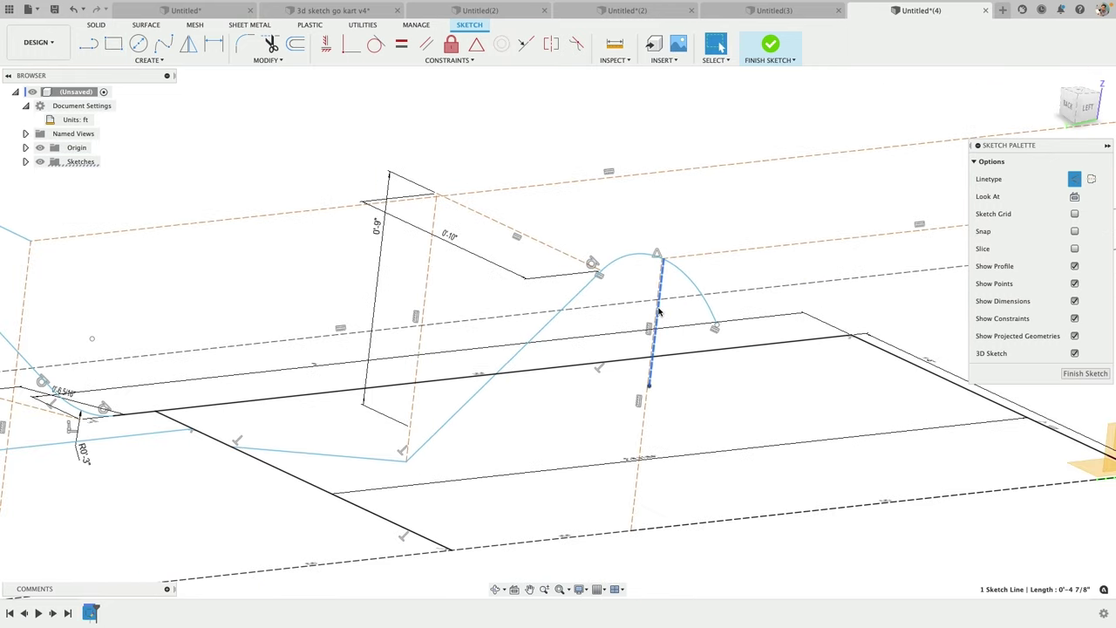
pyautogui.press('Delete')
pyautogui.click(664, 262)
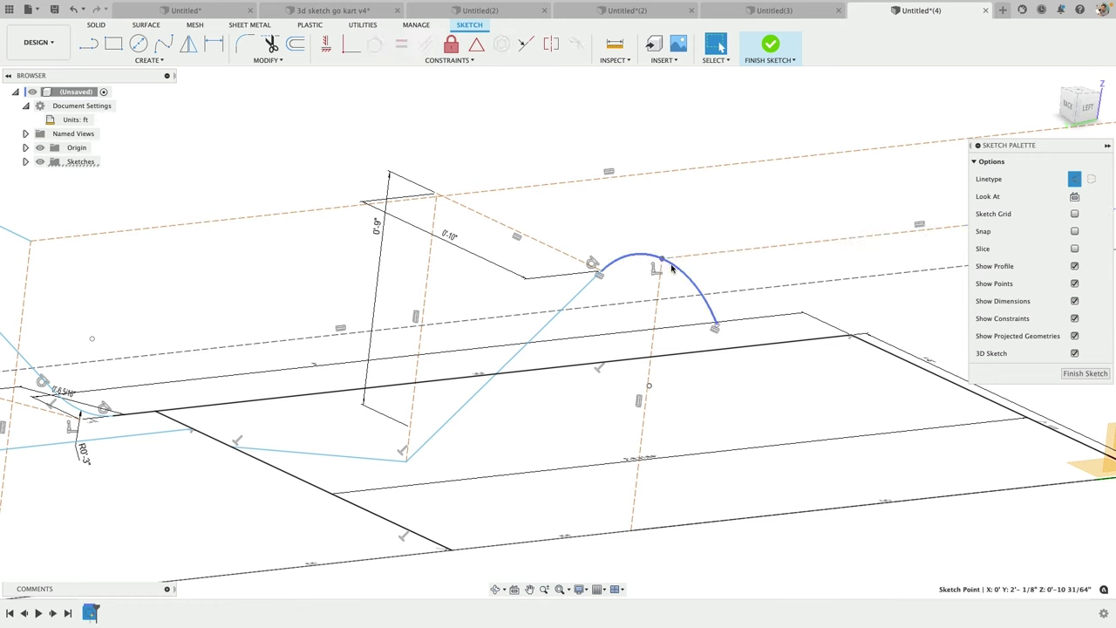
pyautogui.rightClick(672, 269)
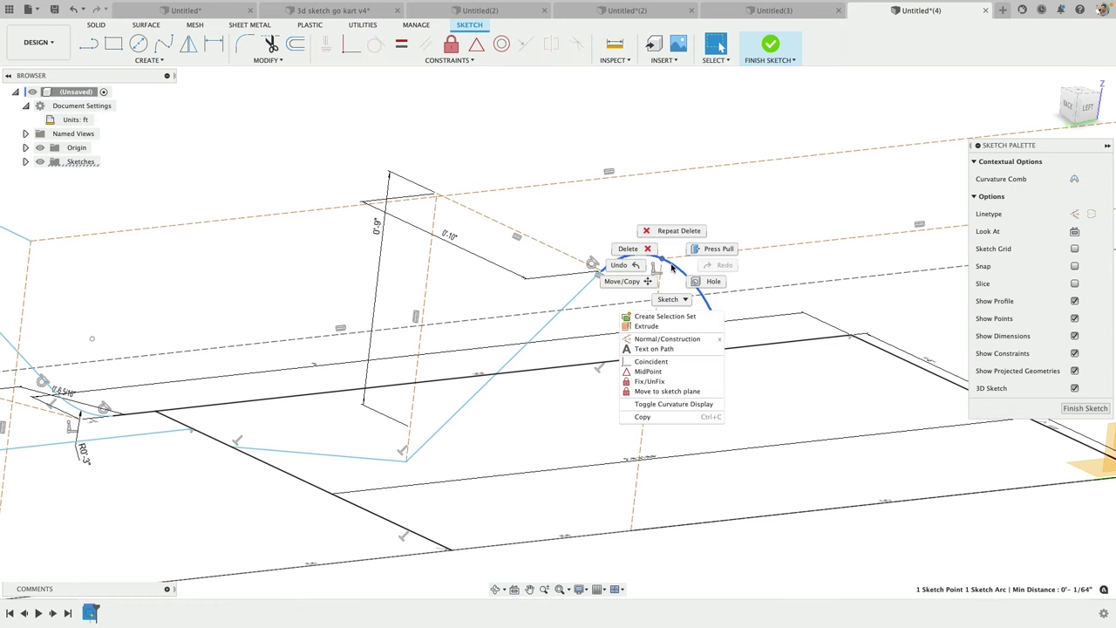
pyautogui.click(785, 277)
pyautogui.press('Escape')
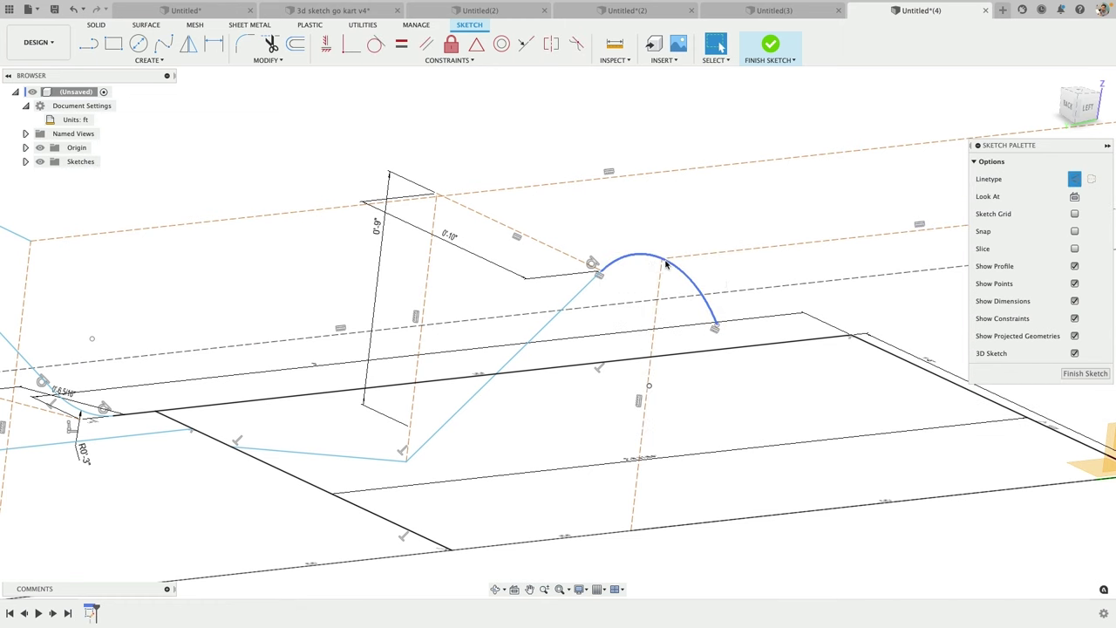
# Step: Apply a midpoint constraint between the front hoop's arc and the upper corner of the construction rectangle
pyautogui.click(666, 265)
pyautogui.keyDown('shift'); pyautogui.click(661, 259); pyautogui.keyUp('shift')
pyautogui.rightClick(661, 261)
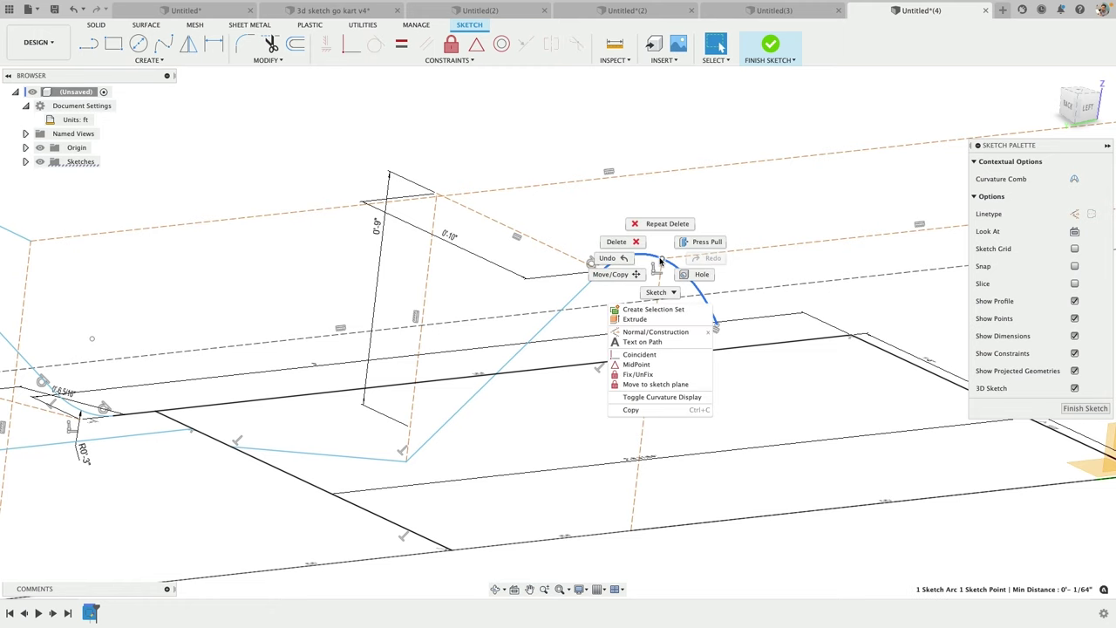
pyautogui.click(665, 365)
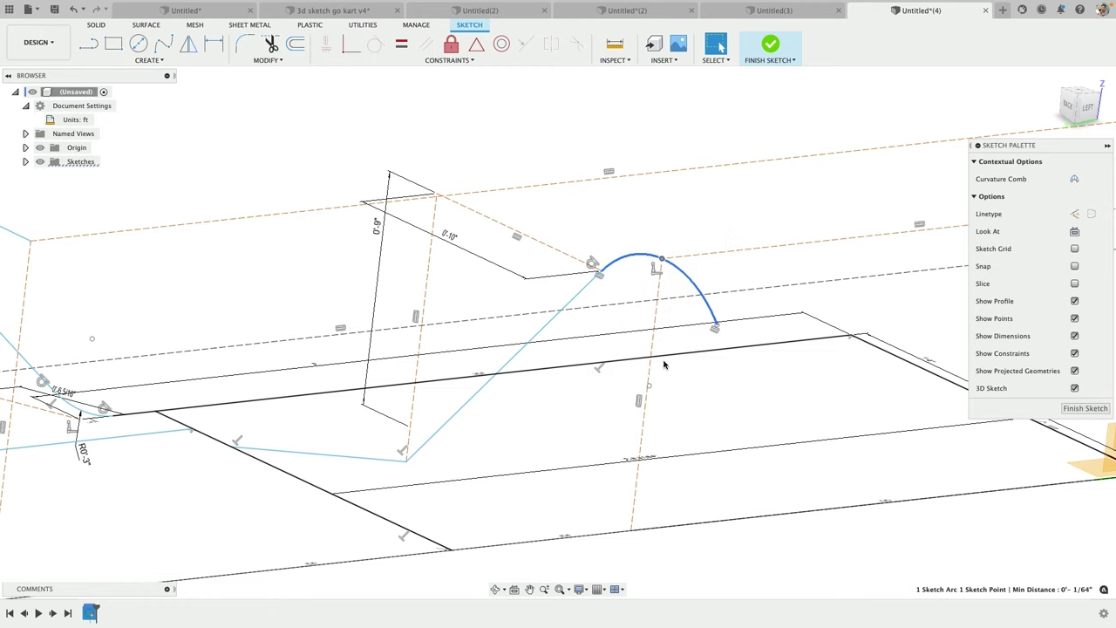
pyautogui.moveTo(673, 356)
pyautogui.keyDown('shift'); pyautogui.mouseDown(button='middle')
pyautogui.moveTo(689, 339)
pyautogui.moveTo(705, 357)
pyautogui.moveTo(691, 361)
pyautogui.moveTo(685, 294)
pyautogui.mouseUp(button='middle'); pyautogui.keyUp('shift')
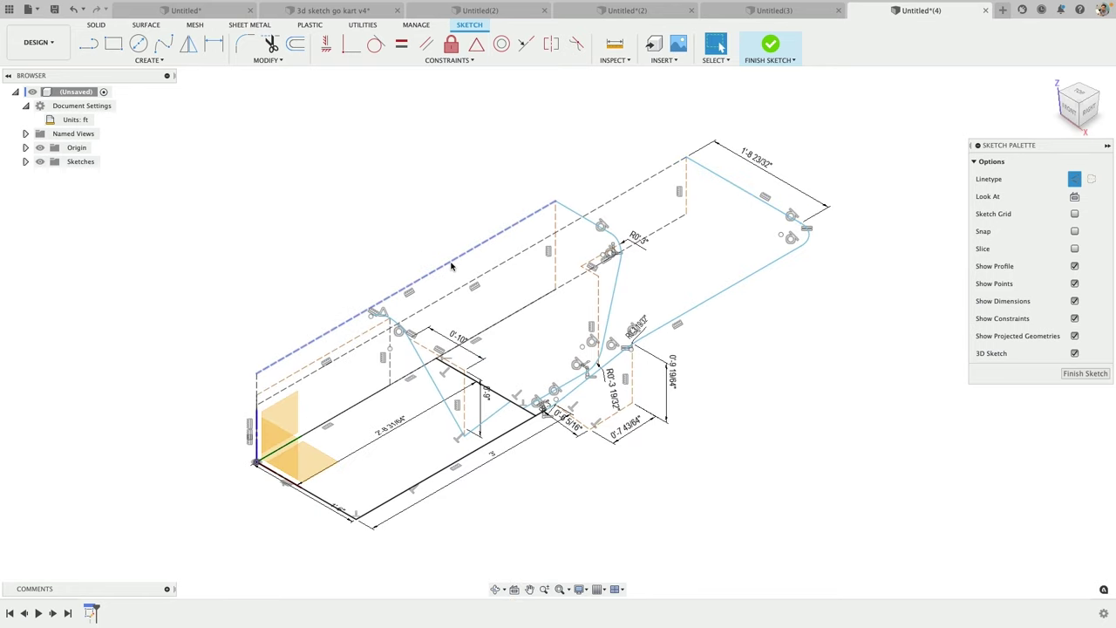
# Step: Apply a horizontal/vertical constraint to the short line joining the front hoop's foot to the base frame's cross member
pyautogui.moveTo(482, 330)
pyautogui.keyDown('shift'); pyautogui.mouseDown(button='middle')
pyautogui.moveTo(493, 305)
pyautogui.moveTo(458, 376)
pyautogui.mouseUp(button='middle'); pyautogui.keyUp('shift')
pyautogui.scroll(3, 485, 342)
pyautogui.scroll(3, 513, 450)
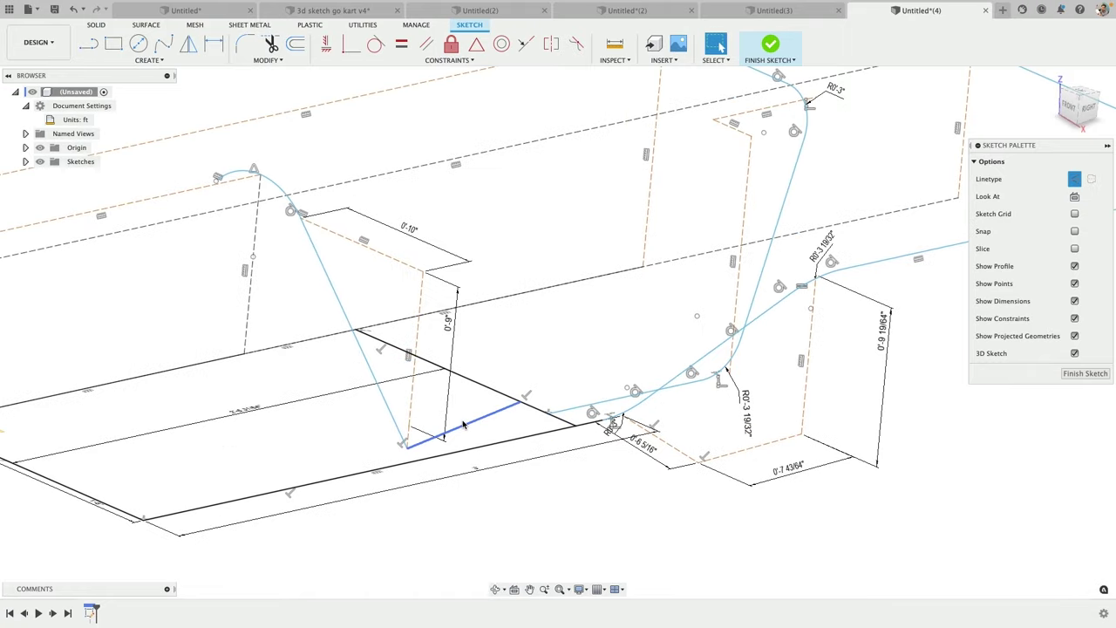
pyautogui.click(463, 425)
pyautogui.rightClick(463, 425)
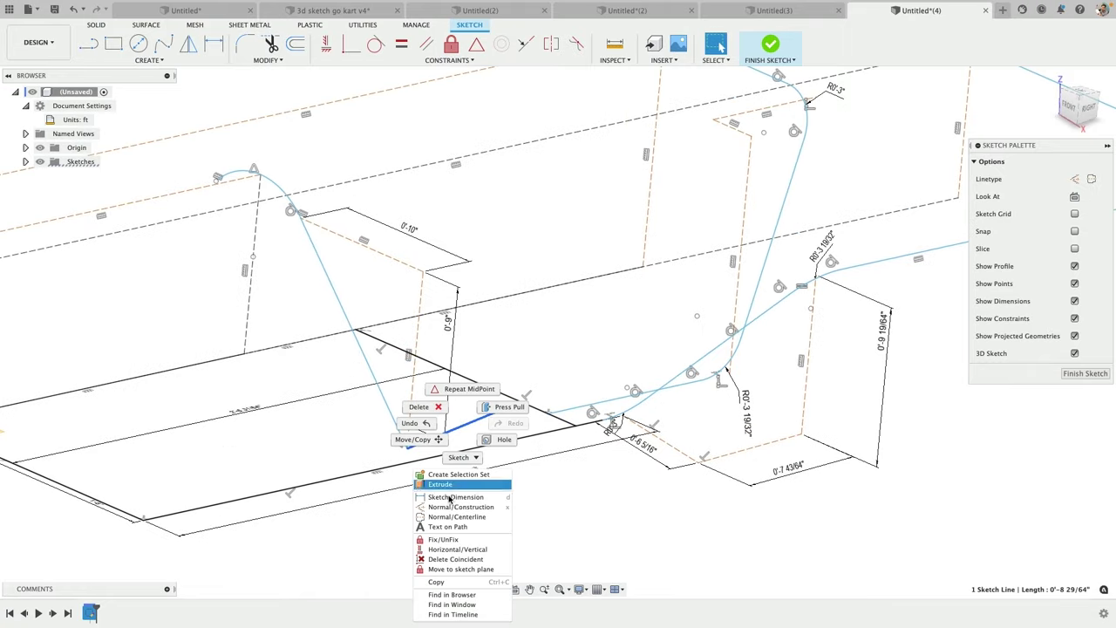
pyautogui.click(455, 550)
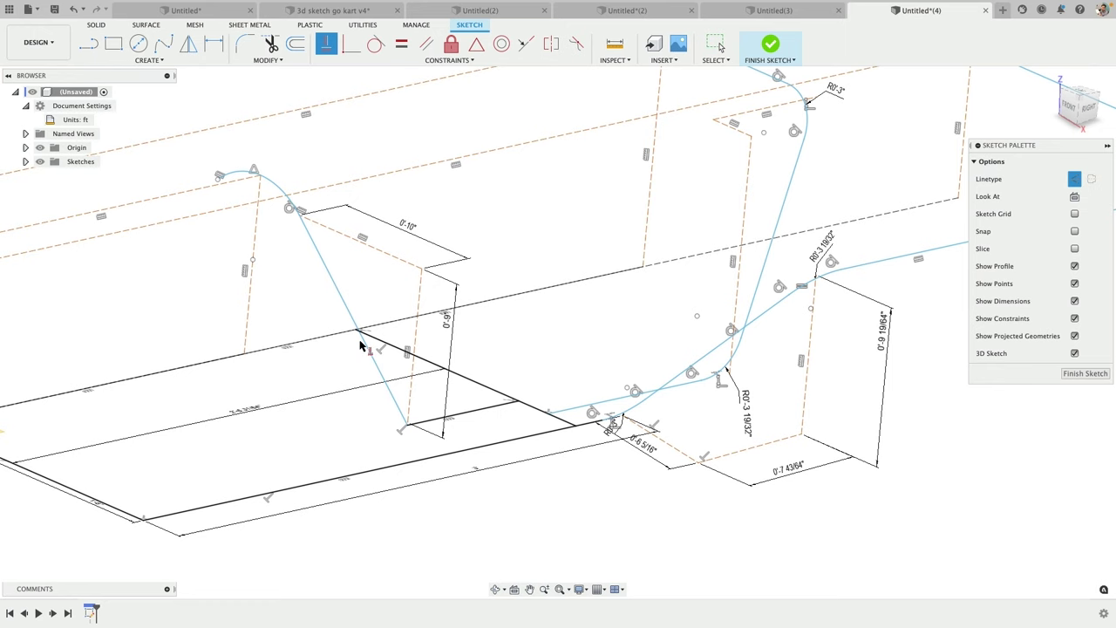
pyautogui.scroll(-3, 361, 344)
pyautogui.scroll(3, 361, 344)
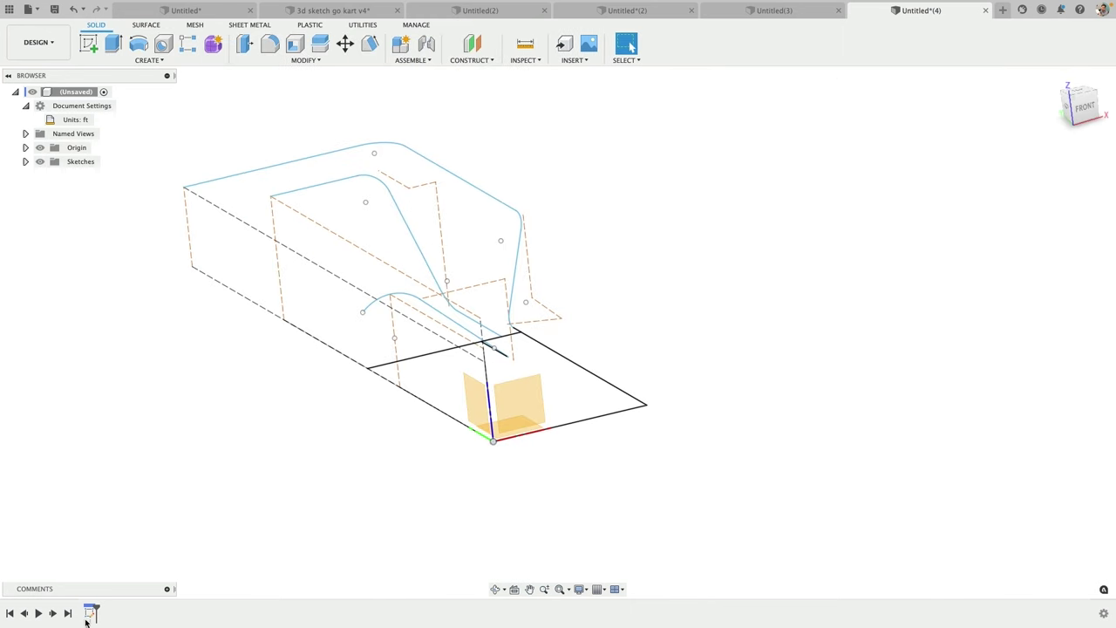
# Step: Reopen the sketch for editing and fillet the base frame's outer front corner with a 4 13/64 in radius
pyautogui.rightClick(87, 616)
pyautogui.click(155, 498)
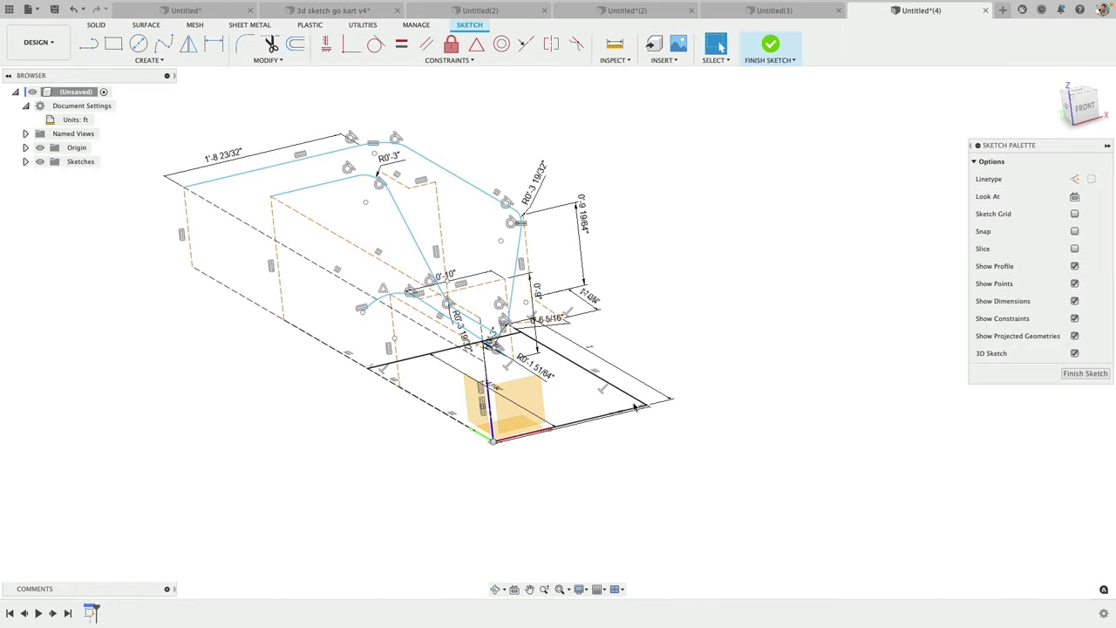
pyautogui.click(163, 44)
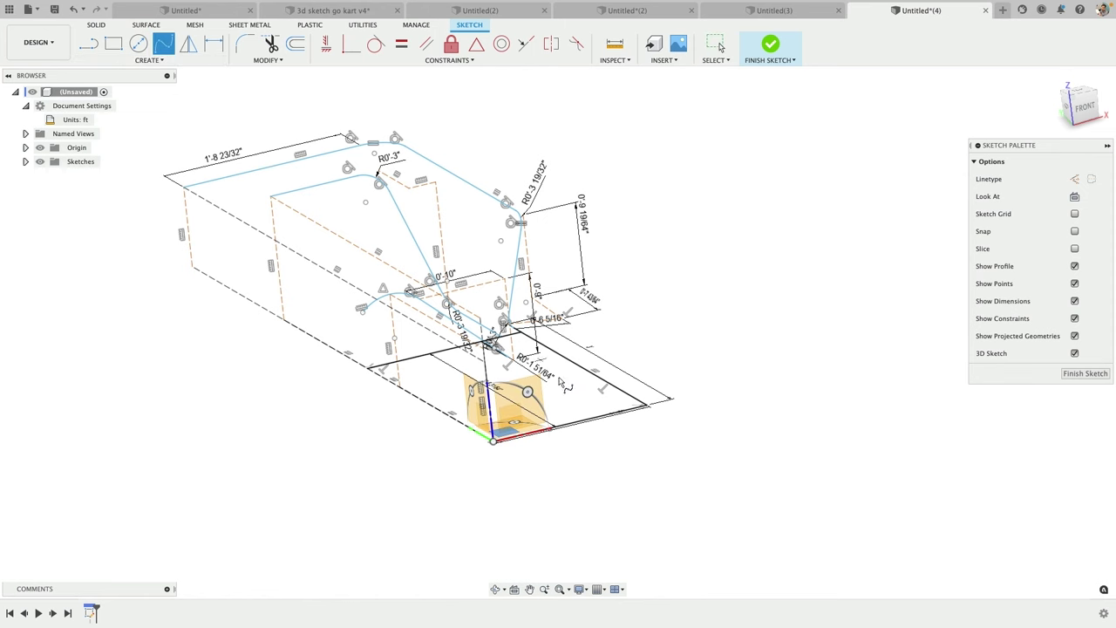
pyautogui.click(245, 44)
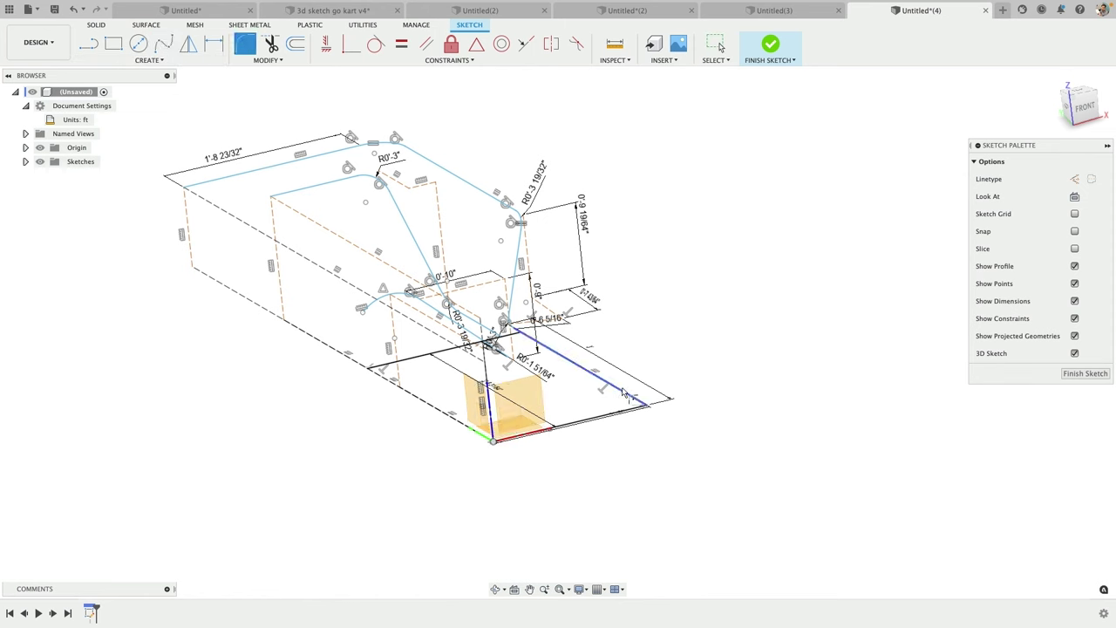
pyautogui.click(623, 394)
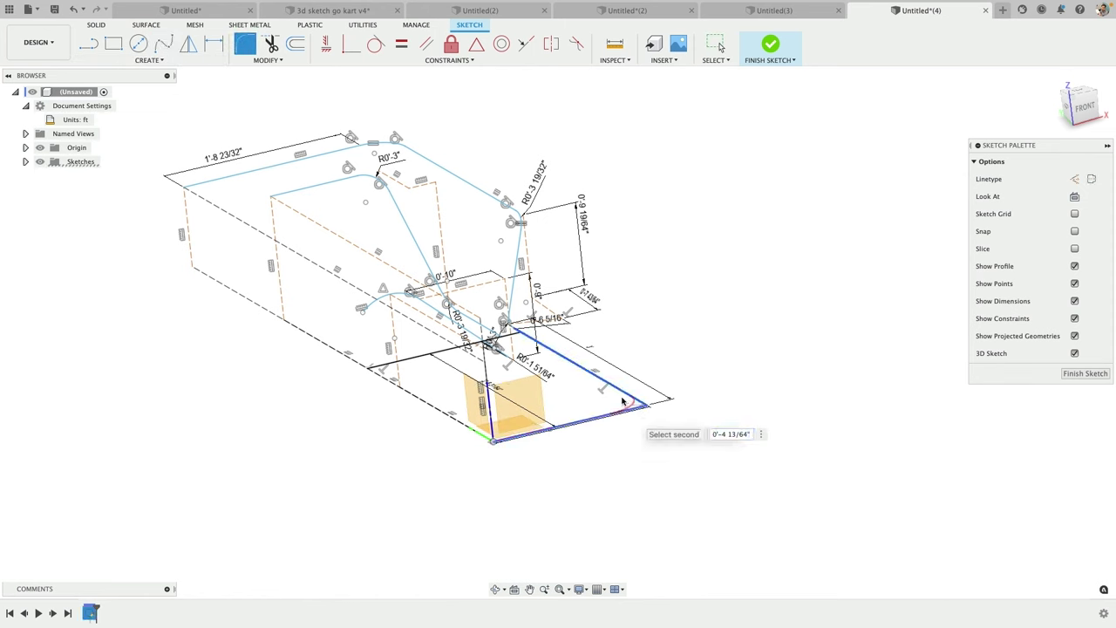
pyautogui.click(623, 402)
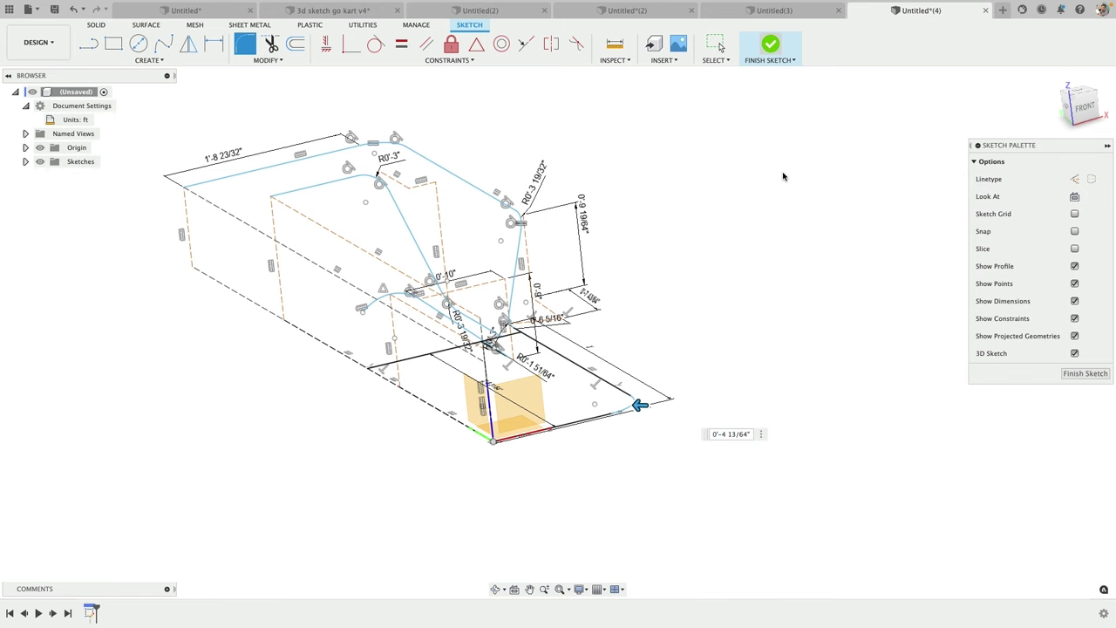
pyautogui.moveTo(786, 207)
pyautogui.keyDown('shift'); pyautogui.mouseDown(button='middle')
pyautogui.moveTo(741, 209)
pyautogui.moveTo(756, 210)
pyautogui.mouseUp(button='middle'); pyautogui.keyUp('shift')
pyautogui.keyDown('shift'); pyautogui.moveTo(615, 253); pyautogui.dragTo(610, 239, button='middle'); pyautogui.keyUp('shift')
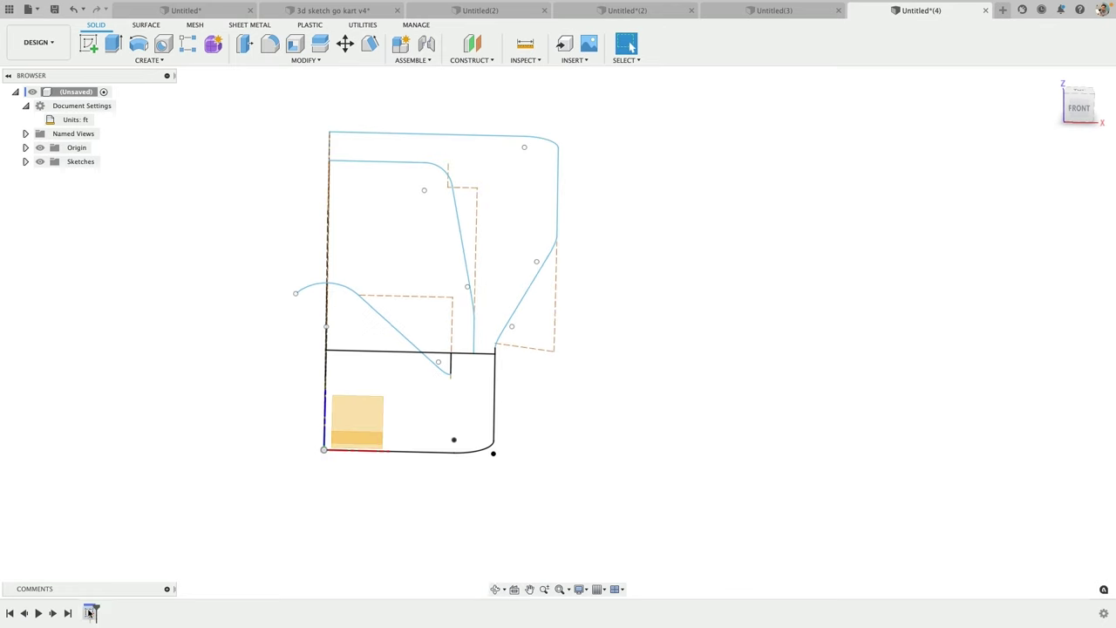
# Step: Reopen the sketch and apply a horizontal/vertical constraint to the sloping 6 5/16 in construction line beside the base frame
pyautogui.rightClick(90, 611)
pyautogui.click(147, 492)
pyautogui.click(146, 494)
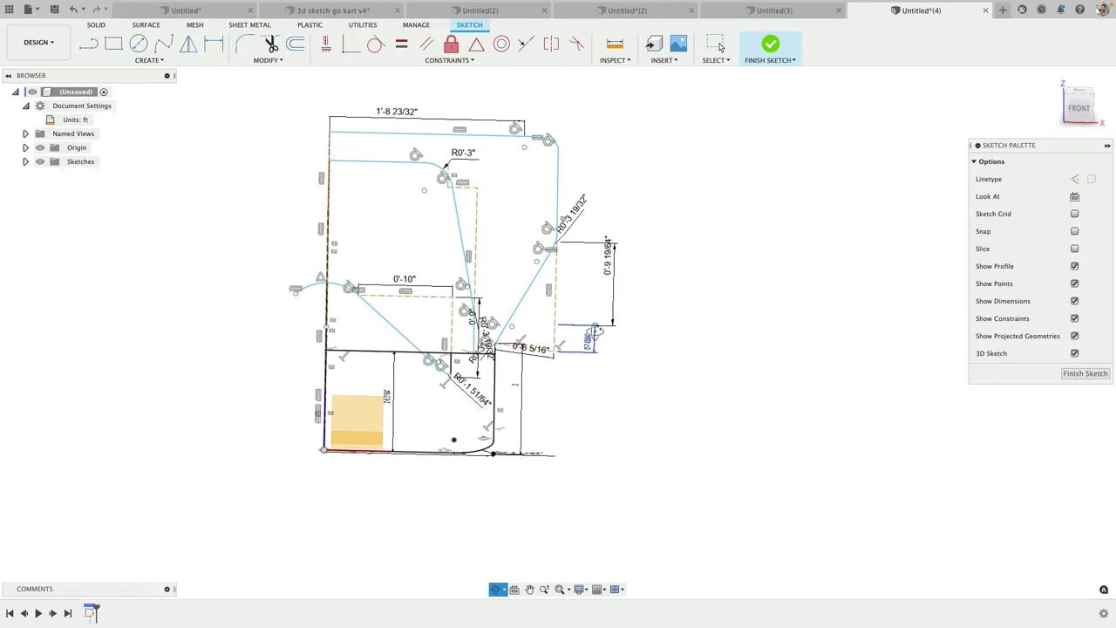
pyautogui.keyDown('shift'); pyautogui.moveTo(523, 349); pyautogui.dragTo(542, 345, button='middle'); pyautogui.keyUp('shift')
pyautogui.scroll(3, 544, 346)
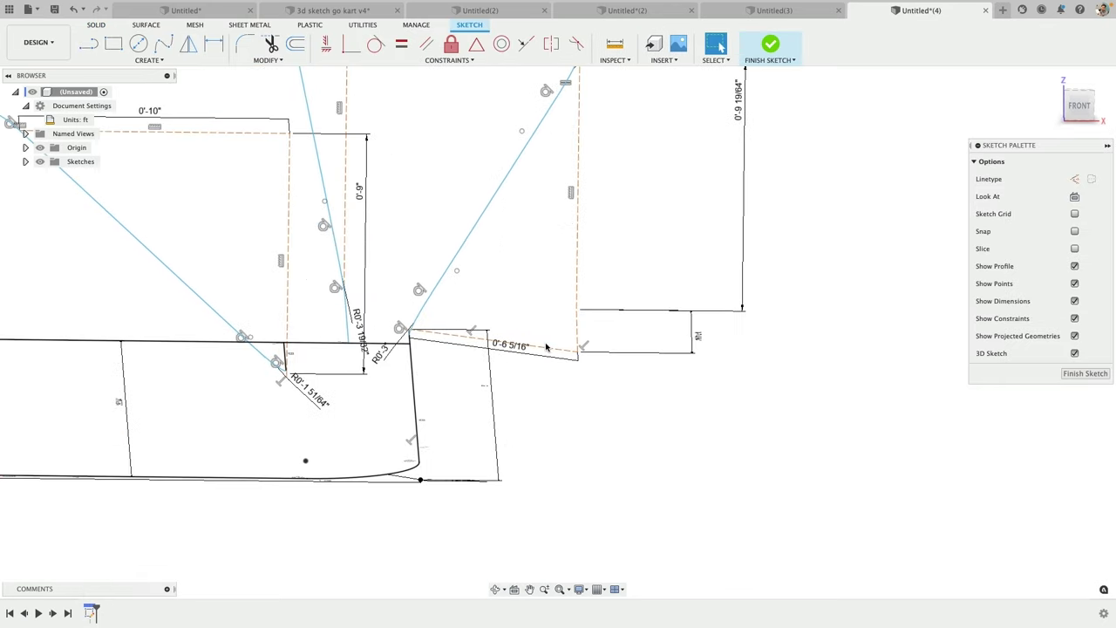
pyautogui.rightClick(548, 351)
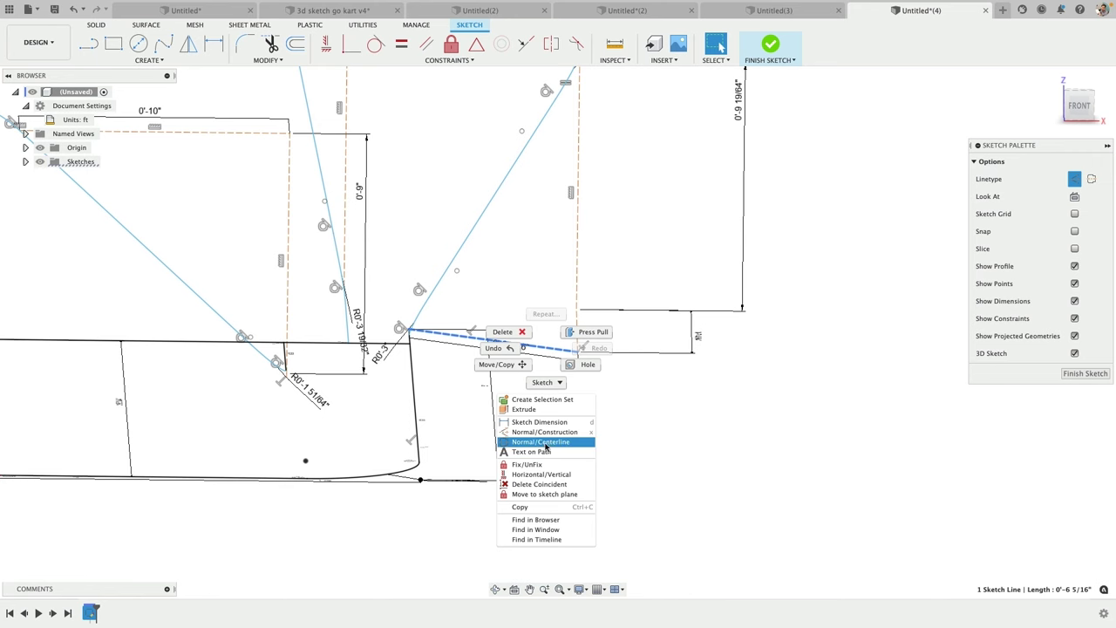
pyautogui.click(548, 473)
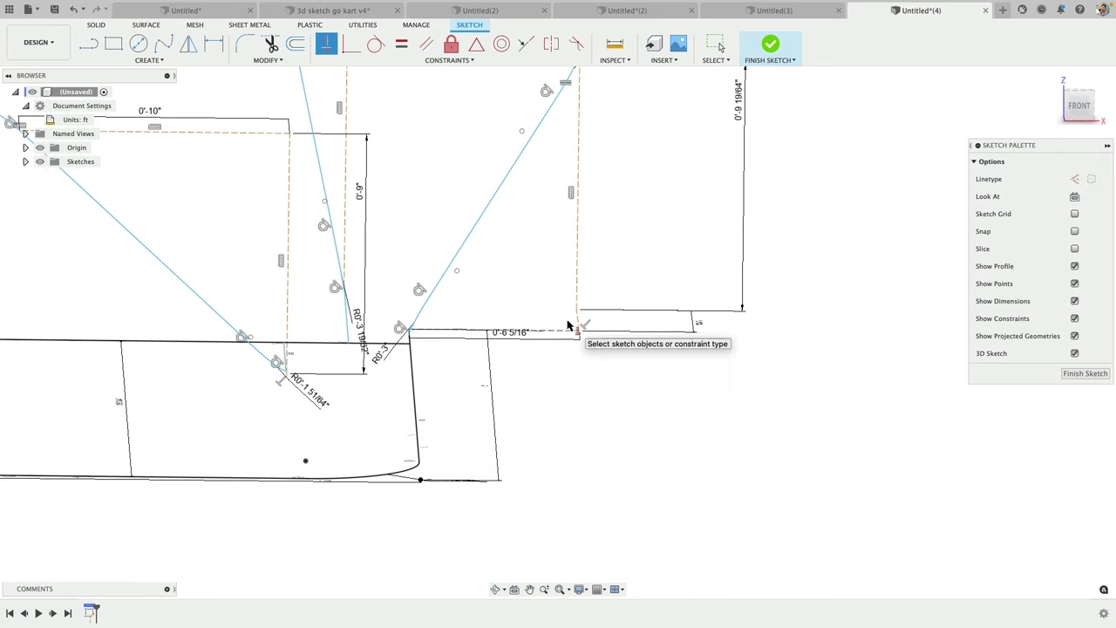
pyautogui.scroll(-4, 575, 329)
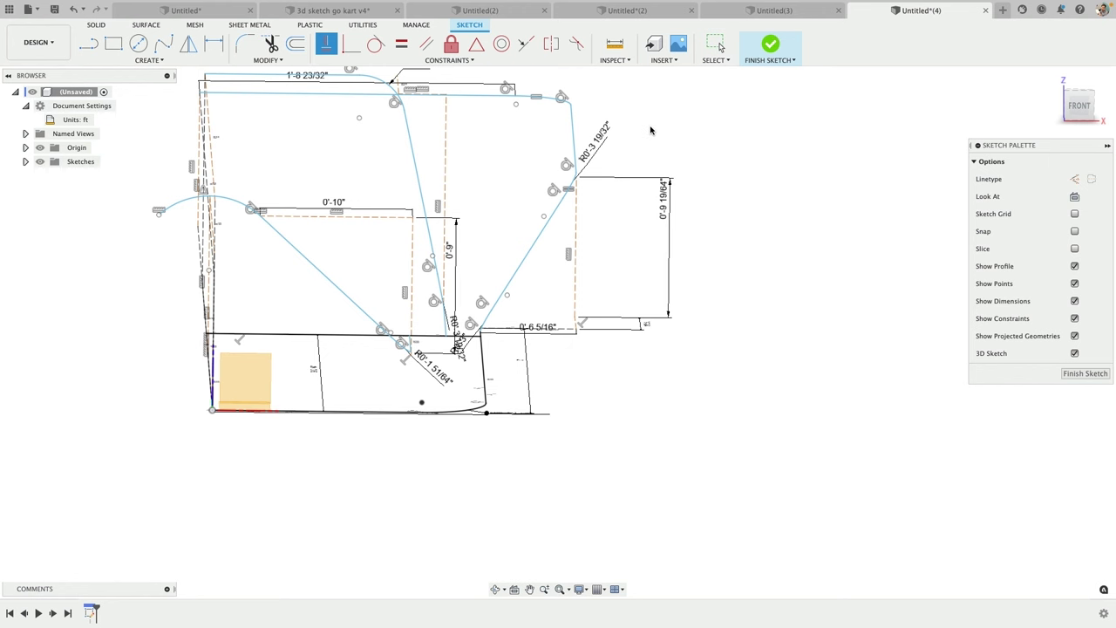
pyautogui.press('Escape')
pyautogui.moveTo(653, 142)
pyautogui.keyDown('shift'); pyautogui.mouseDown(button='middle')
pyautogui.moveTo(637, 132)
pyautogui.moveTo(651, 130)
pyautogui.moveTo(613, 172)
pyautogui.mouseUp(button='middle'); pyautogui.keyUp('shift')
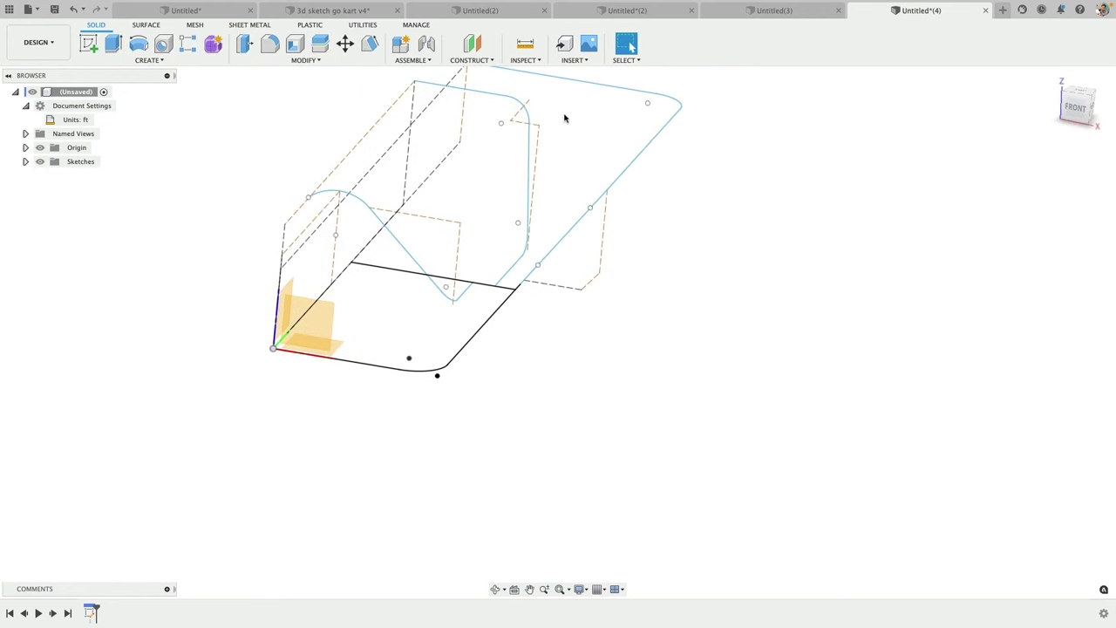
# Step: Create a hollow circular pipe along the base frame's outer rail and rear hoop, with section size 1 13/64 in and thickness 19/64 in
pyautogui.write('spipe')
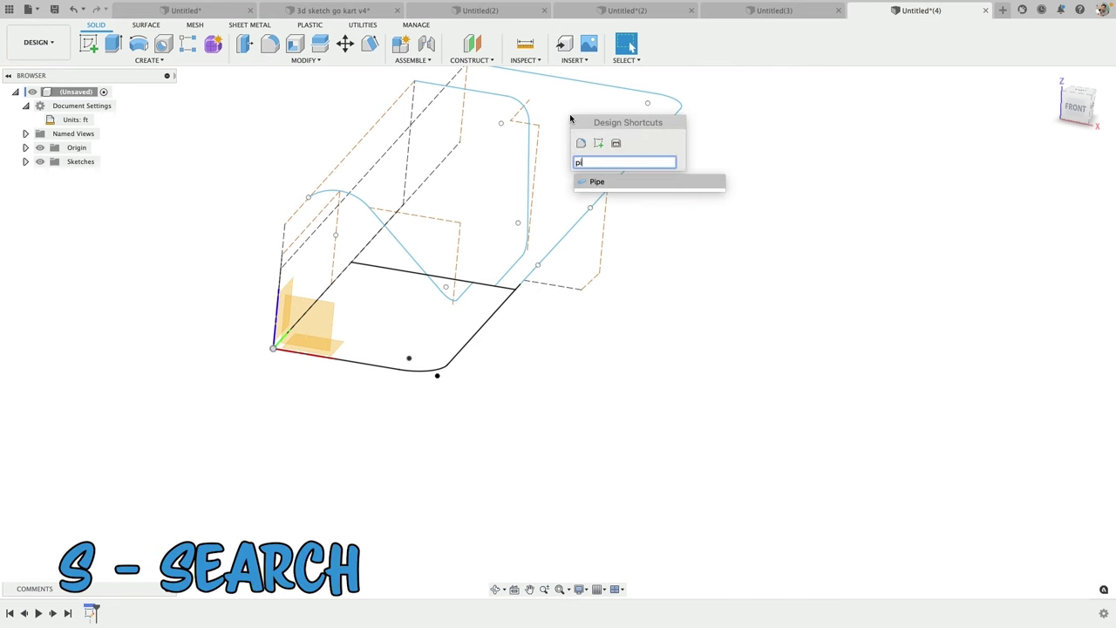
pyautogui.press('Return')
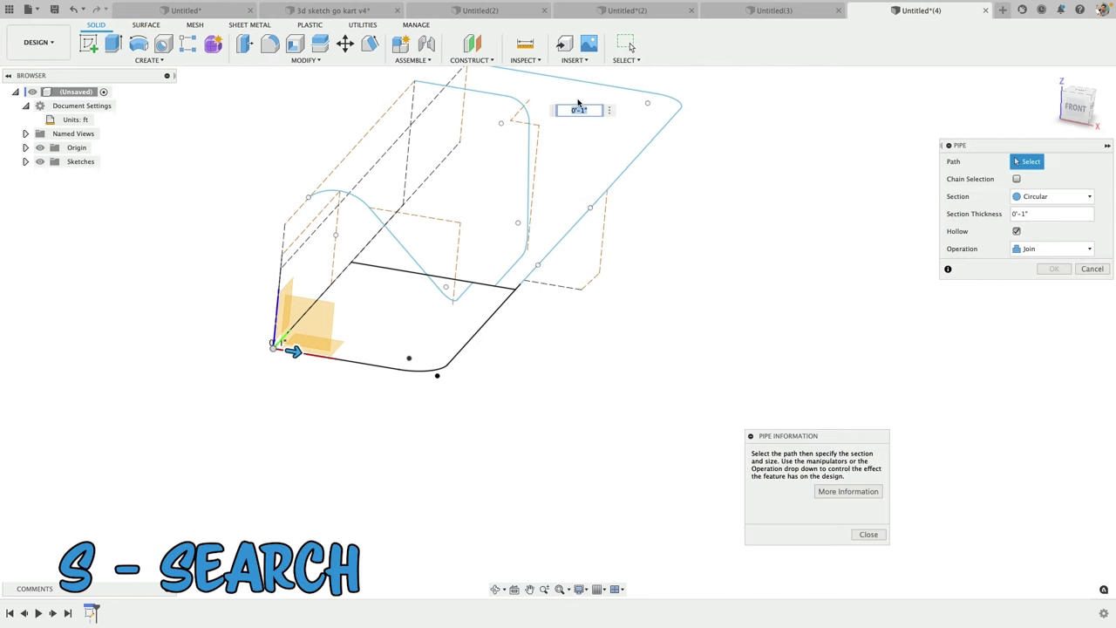
pyautogui.click(434, 373)
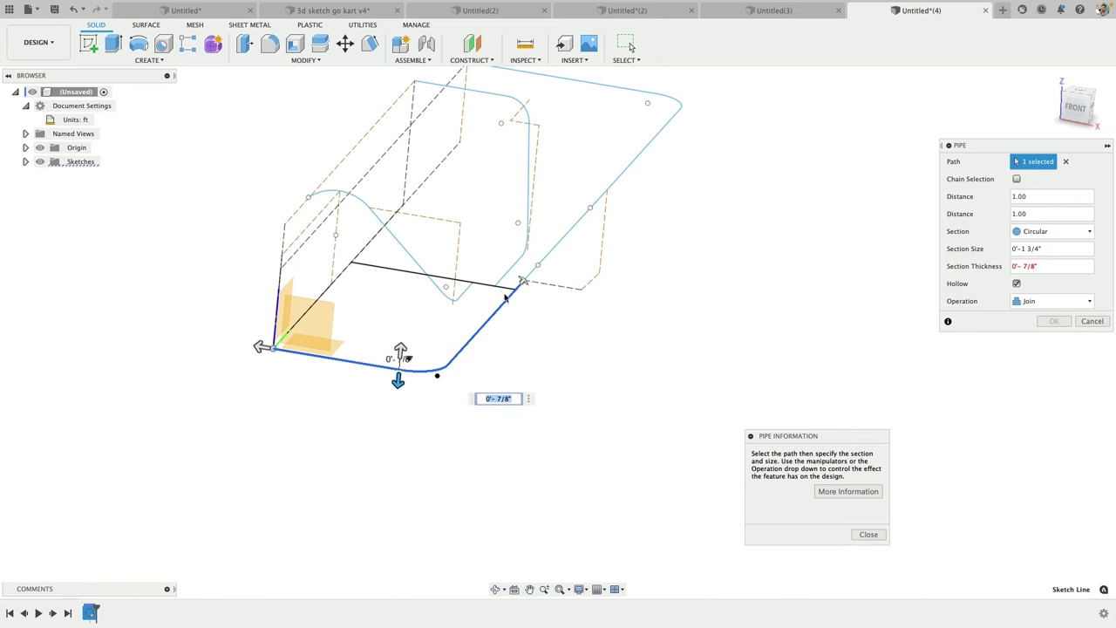
pyautogui.click(532, 276)
pyautogui.scroll(3, 542, 261)
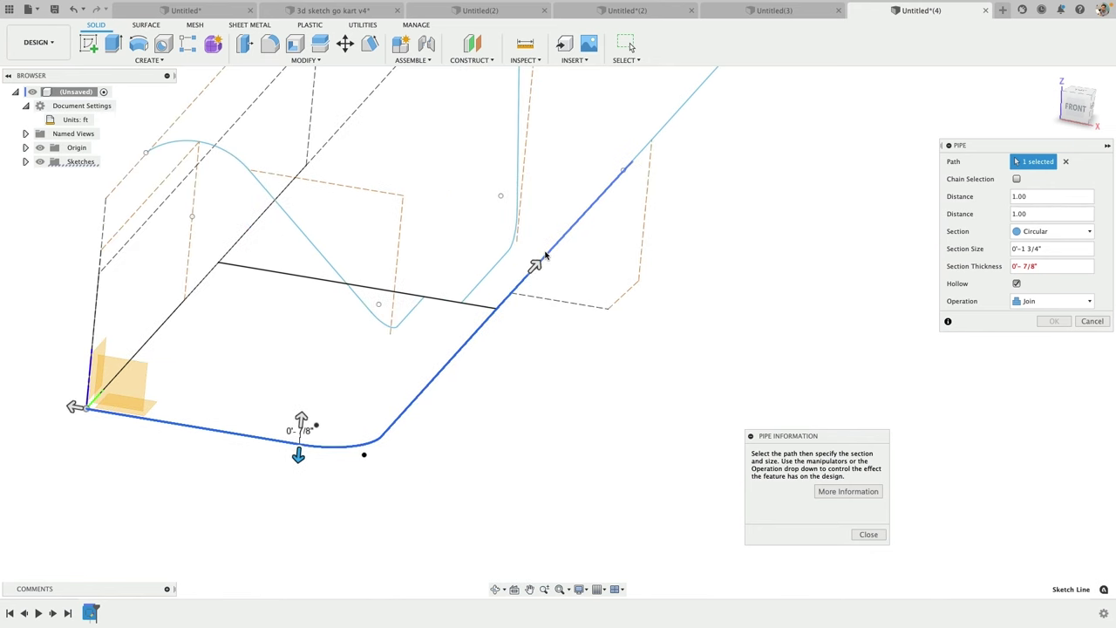
pyautogui.click(544, 259)
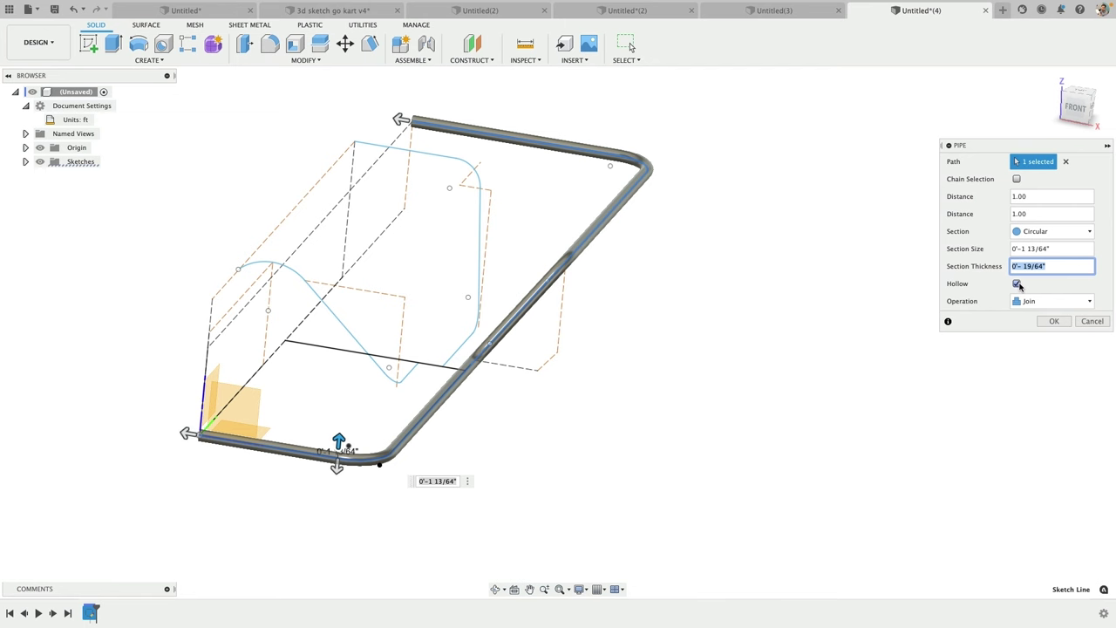
pyautogui.click(1051, 321)
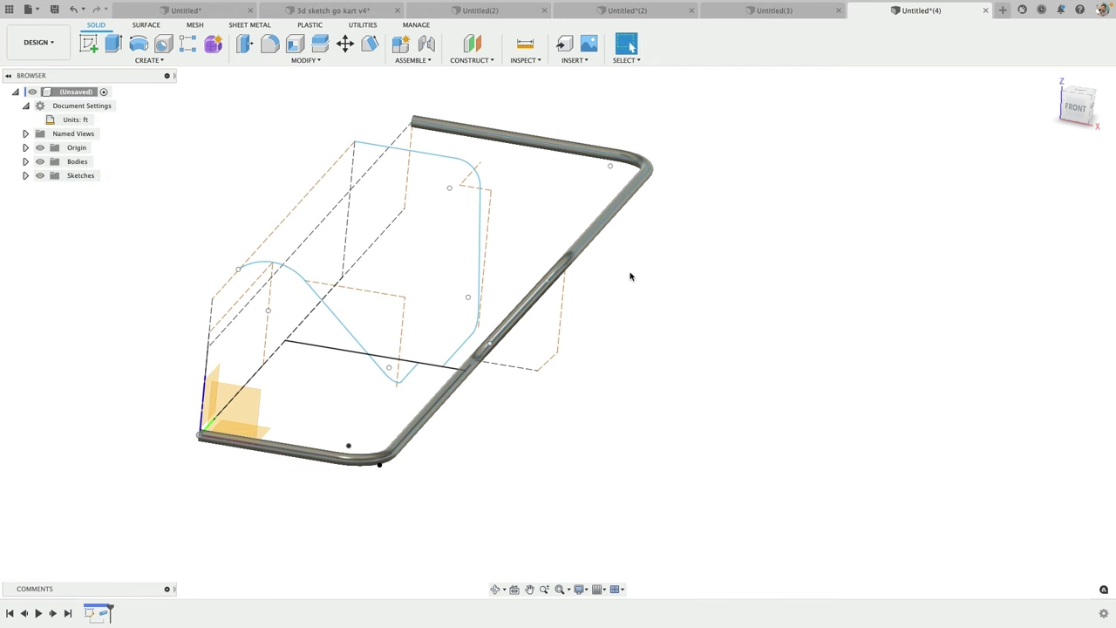
# Step: Create a hollow circular pipe along the base frame's cross member, section size 1 13/64 in, thickness 19/64 in, joined to the outer rail
pyautogui.rightClick(678, 288)
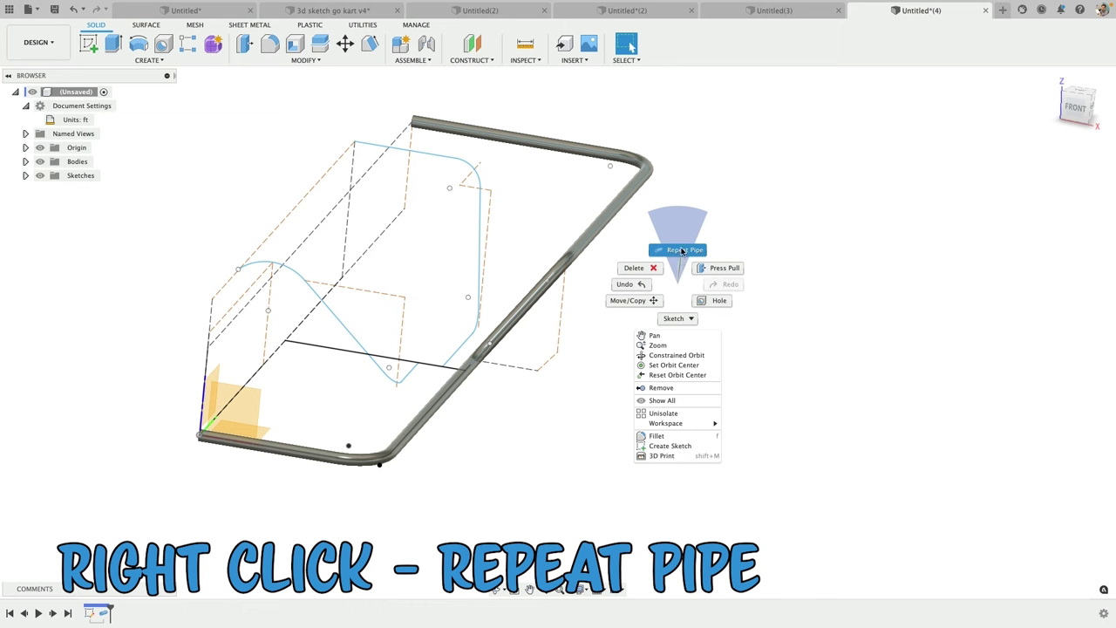
pyautogui.click(683, 251)
pyautogui.click(436, 364)
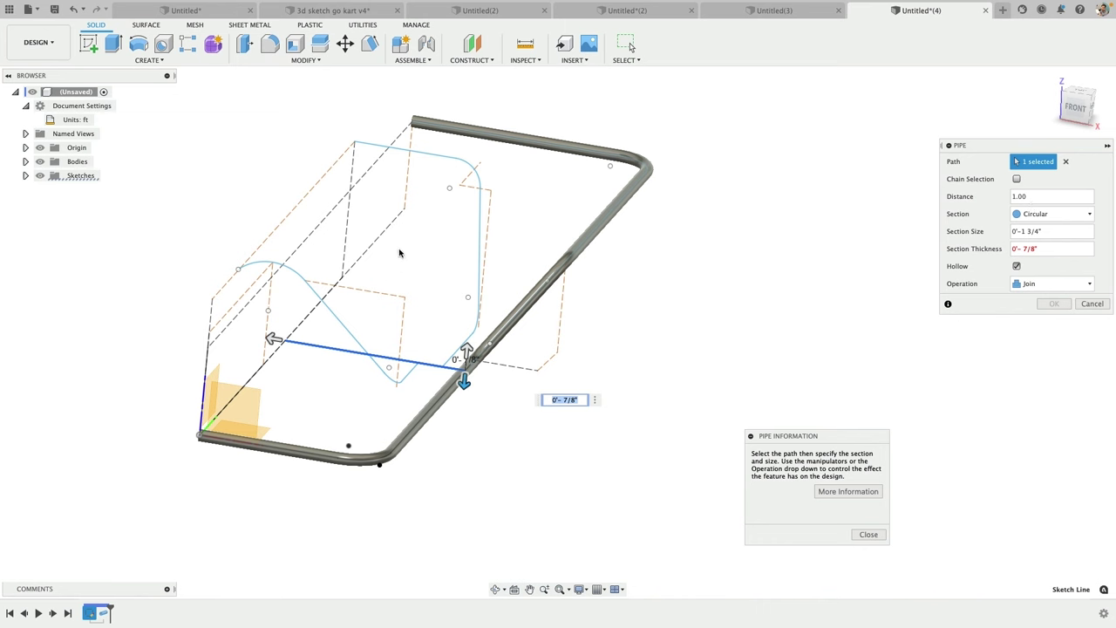
pyautogui.moveTo(463, 351); pyautogui.dragTo(467, 353)
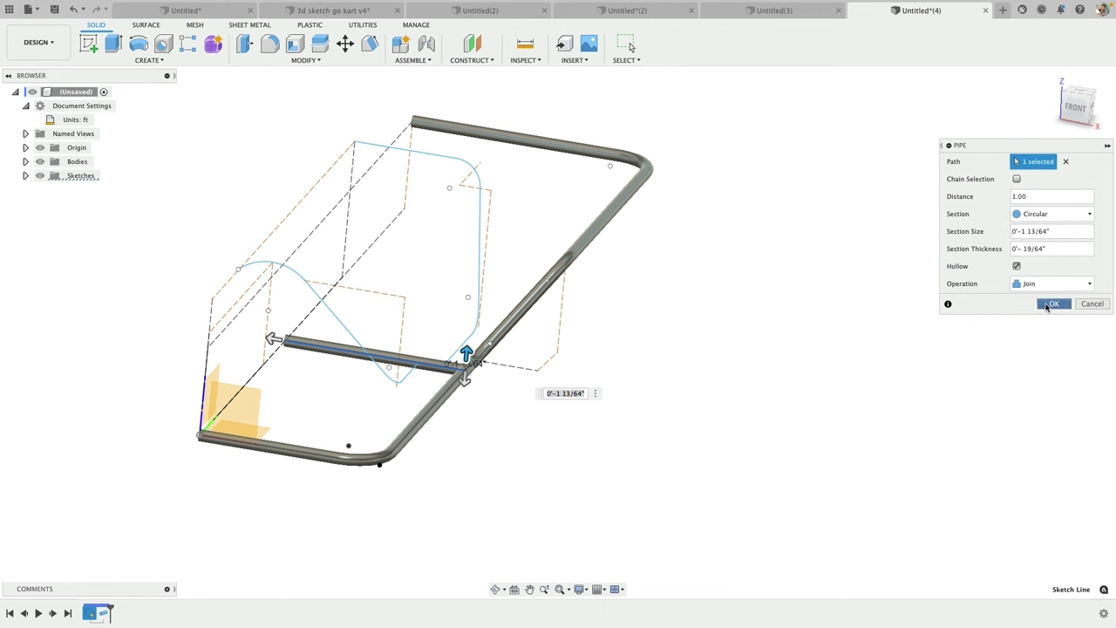
pyautogui.click(1052, 303)
# Step: Create a hollow circular pipe along the tall middle hoop's full path, starting at the cross member, and join it to the frame
pyautogui.keyDown('shift'); pyautogui.moveTo(671, 289); pyautogui.dragTo(499, 304, button='middle'); pyautogui.keyUp('shift')
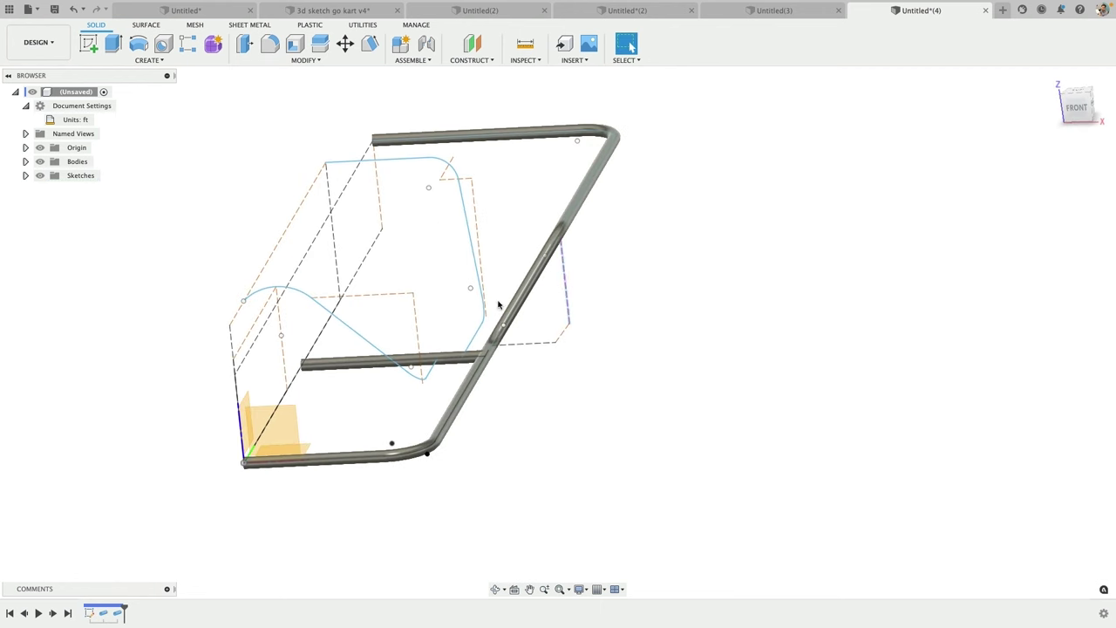
pyautogui.scroll(2, 450, 300)
pyautogui.rightClick(440, 288)
pyautogui.click(440, 253)
pyautogui.click(487, 316)
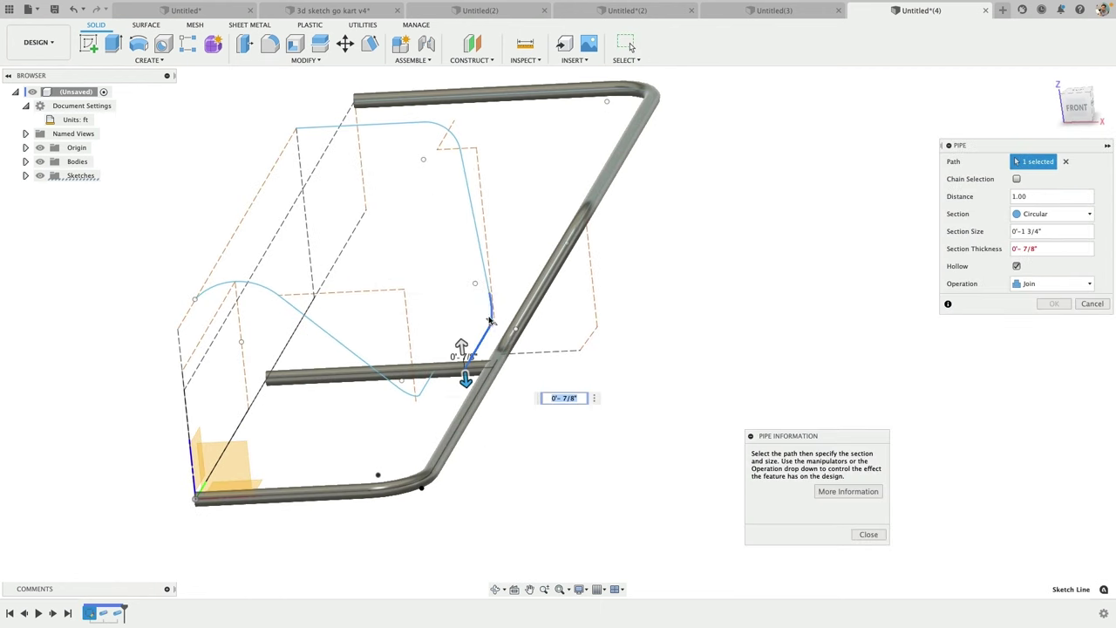
pyautogui.click(435, 123)
pyautogui.click(389, 125)
pyautogui.moveTo(463, 348); pyautogui.dragTo(462, 350)
pyautogui.click(1054, 304)
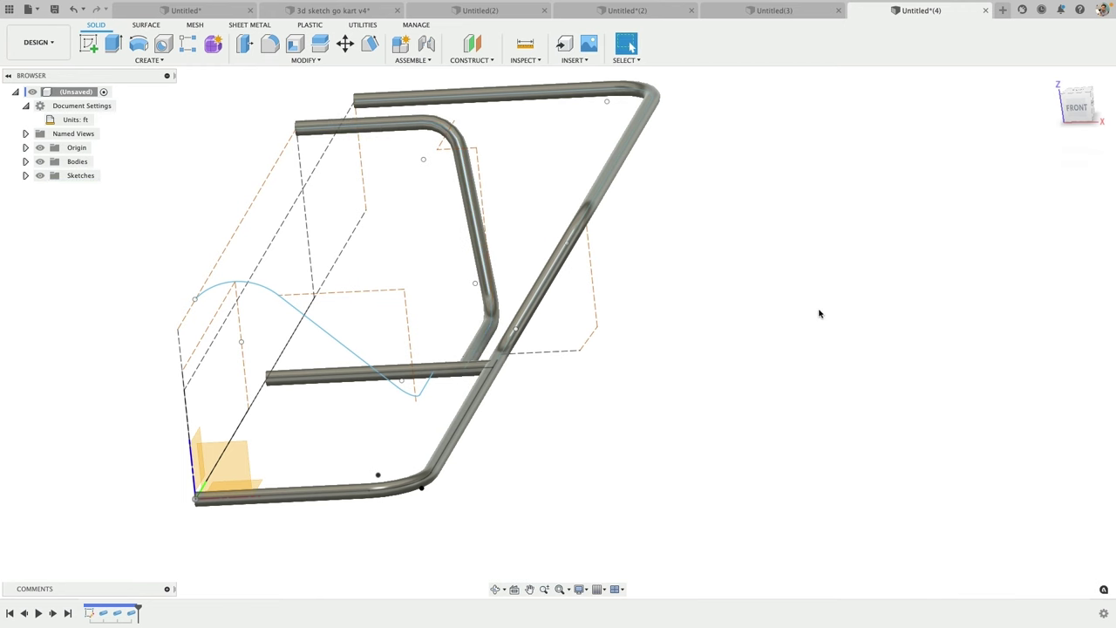
# Step: Create a hollow circular pipe along the curved front hoop path, section size 1 13/64 in, thickness 19/64 in, joined to the frame
pyautogui.keyDown('shift'); pyautogui.moveTo(817, 312); pyautogui.dragTo(802, 304, button='middle'); pyautogui.keyUp('shift')
pyautogui.rightClick(653, 323)
pyautogui.click(651, 288)
pyautogui.click(371, 379)
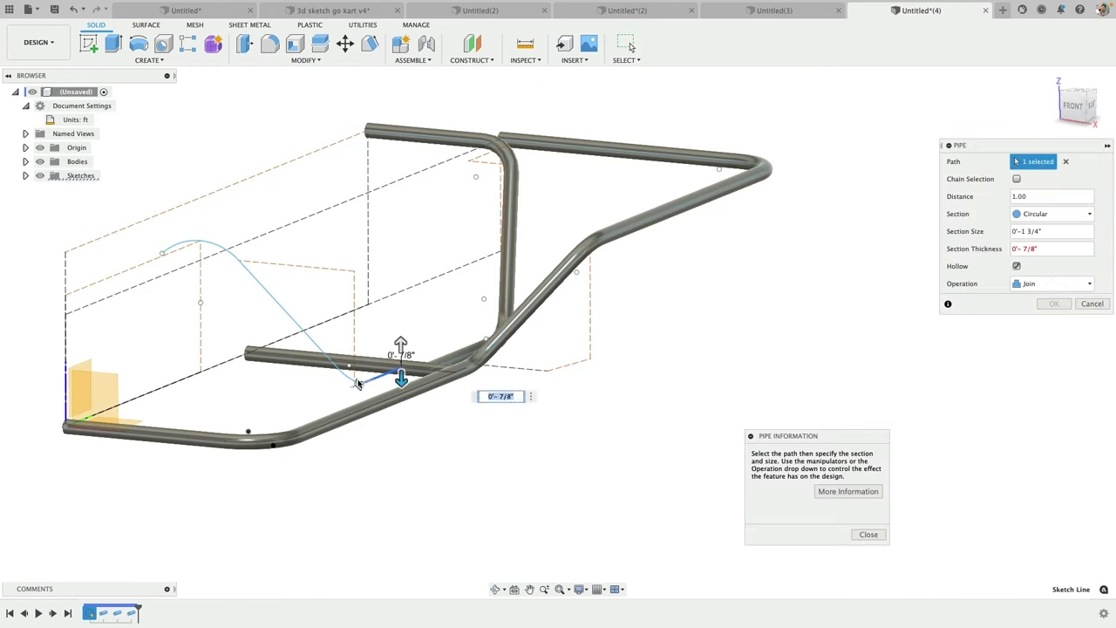
pyautogui.keyDown('shift'); pyautogui.moveTo(217, 252); pyautogui.dragTo(485, 310, button='middle'); pyautogui.keyUp('shift')
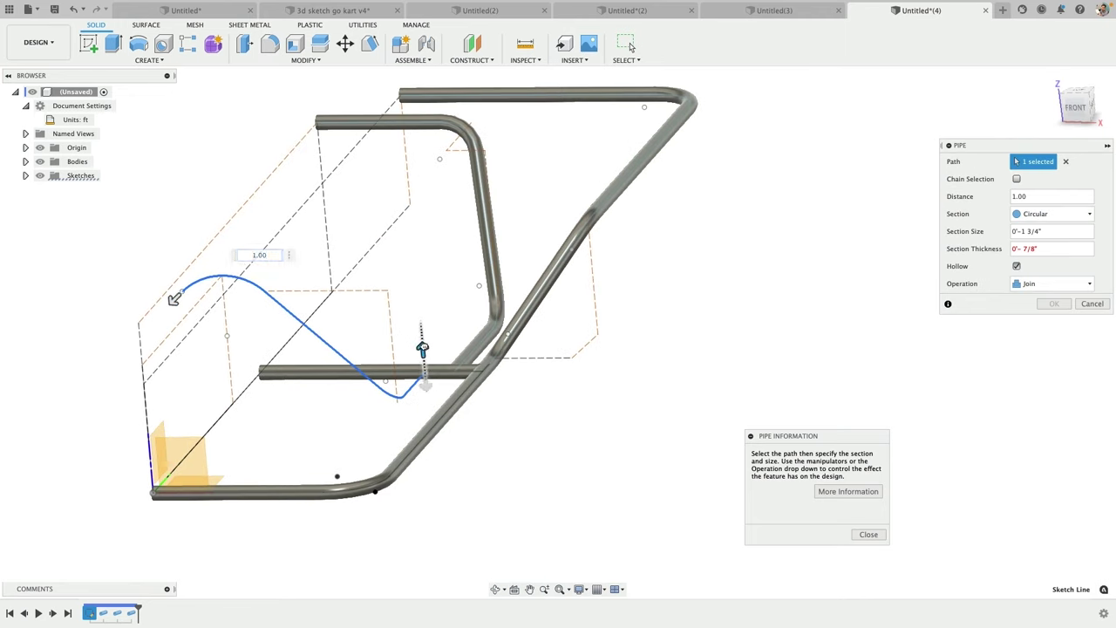
pyautogui.moveTo(421, 349); pyautogui.dragTo(426, 352)
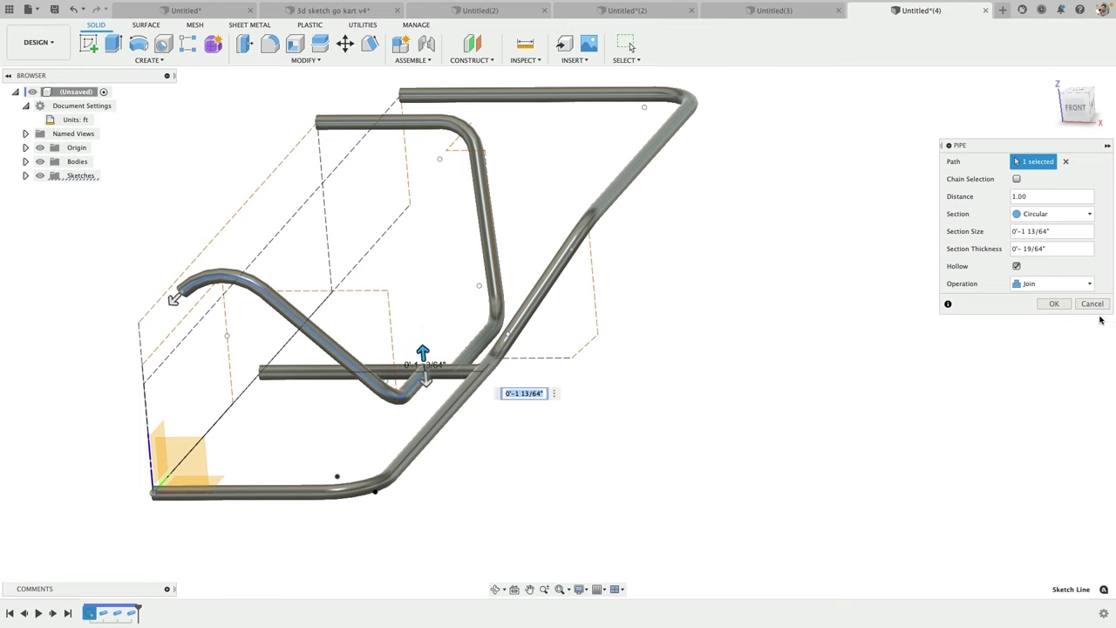
pyautogui.click(1054, 303)
# Step: Hide all sketches so that only the half-frame tube body and the origin planes are shown
pyautogui.moveTo(740, 302)
pyautogui.keyDown('shift'); pyautogui.mouseDown(button='middle')
pyautogui.moveTo(773, 300)
pyautogui.moveTo(709, 311)
pyautogui.moveTo(723, 294)
pyautogui.moveTo(727, 305)
pyautogui.mouseUp(button='middle'); pyautogui.keyUp('shift')
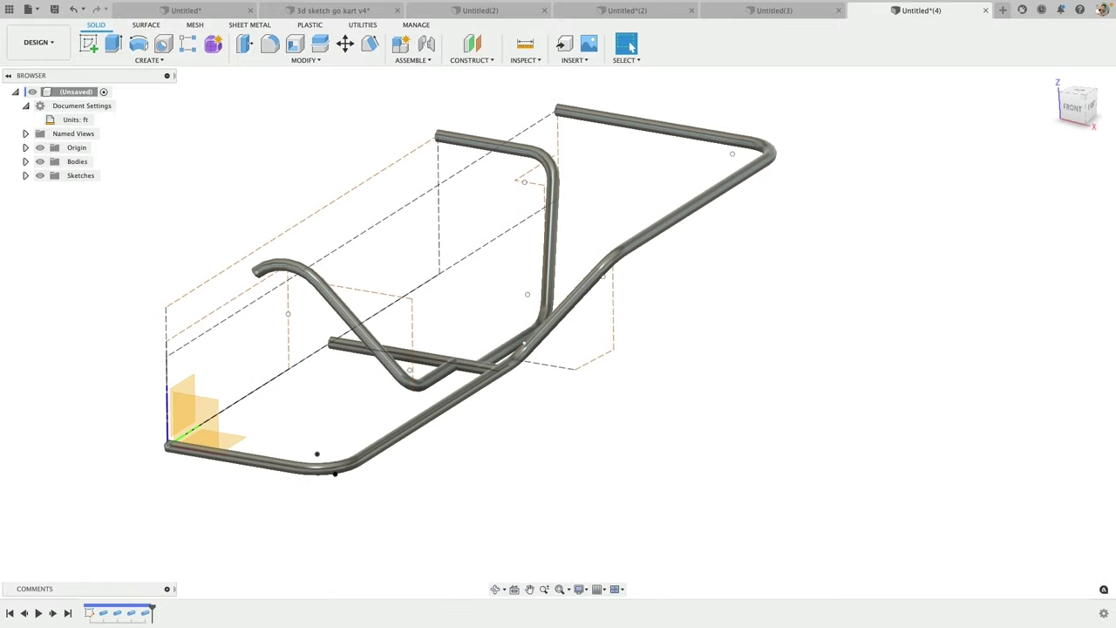
pyautogui.click(39, 175)
pyautogui.moveTo(551, 271)
pyautogui.keyDown('shift'); pyautogui.mouseDown(button='middle')
pyautogui.moveTo(531, 281)
pyautogui.moveTo(598, 275)
pyautogui.mouseUp(button='middle'); pyautogui.keyUp('shift')
pyautogui.scroll(-3, 598, 275)
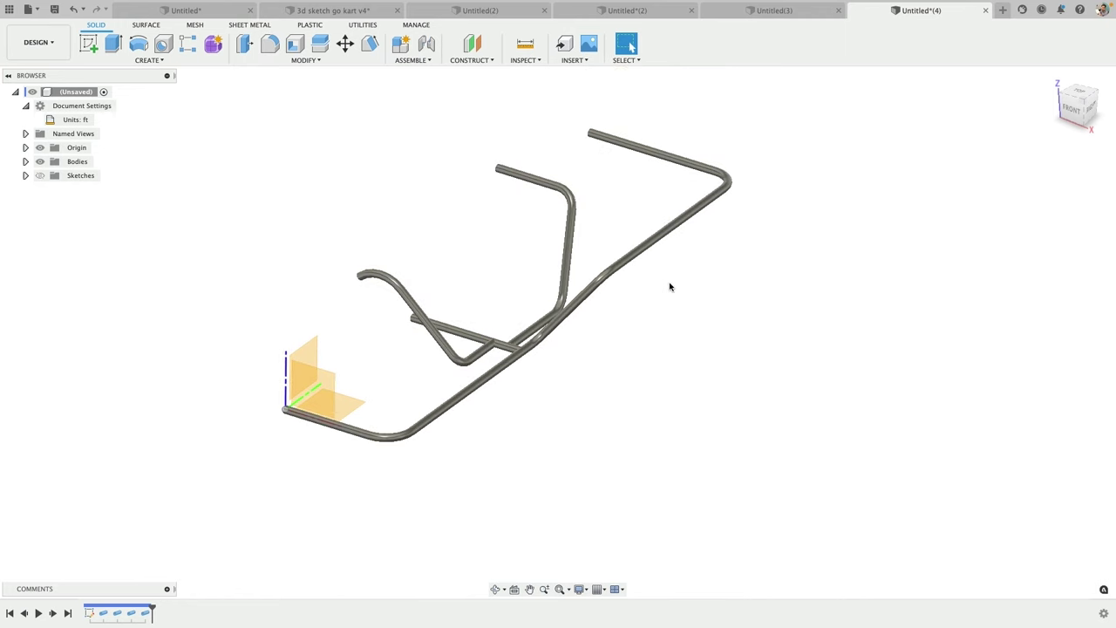
# Step: Mirror the half-frame tube body across the vertical origin plane along the kart's centreline, using the Join operation
pyautogui.write('s')
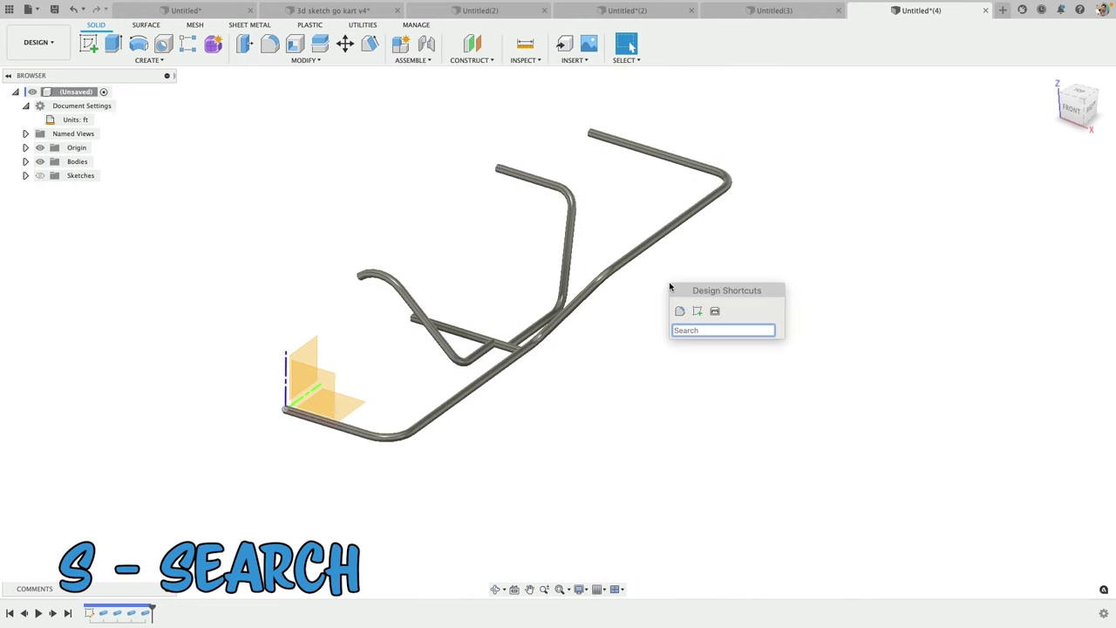
pyautogui.write('mirrr')
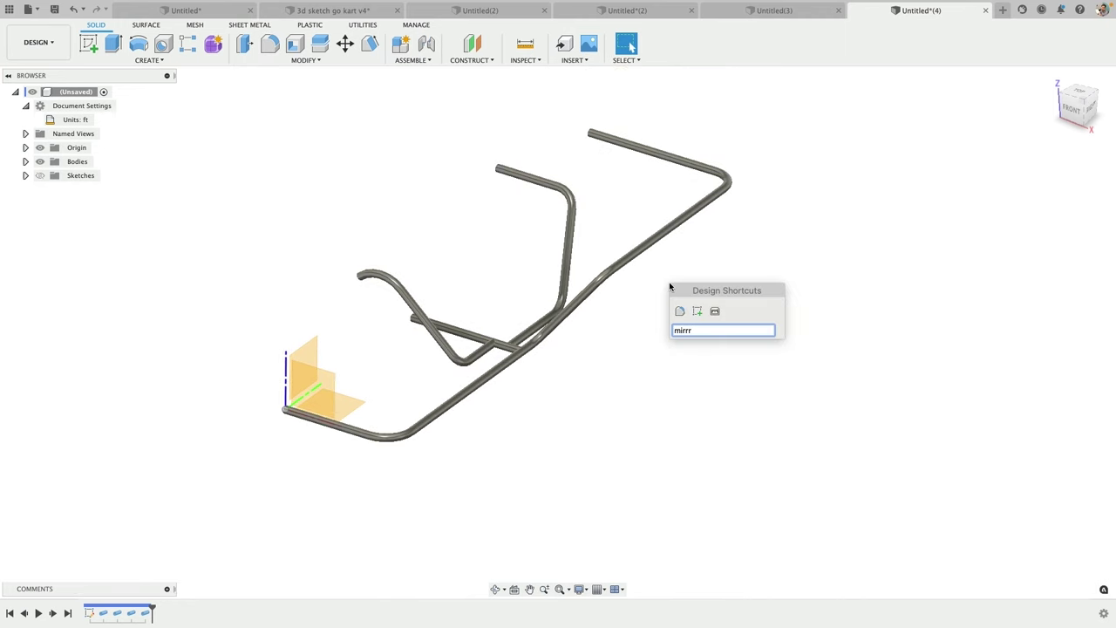
pyautogui.press('BackSpace')
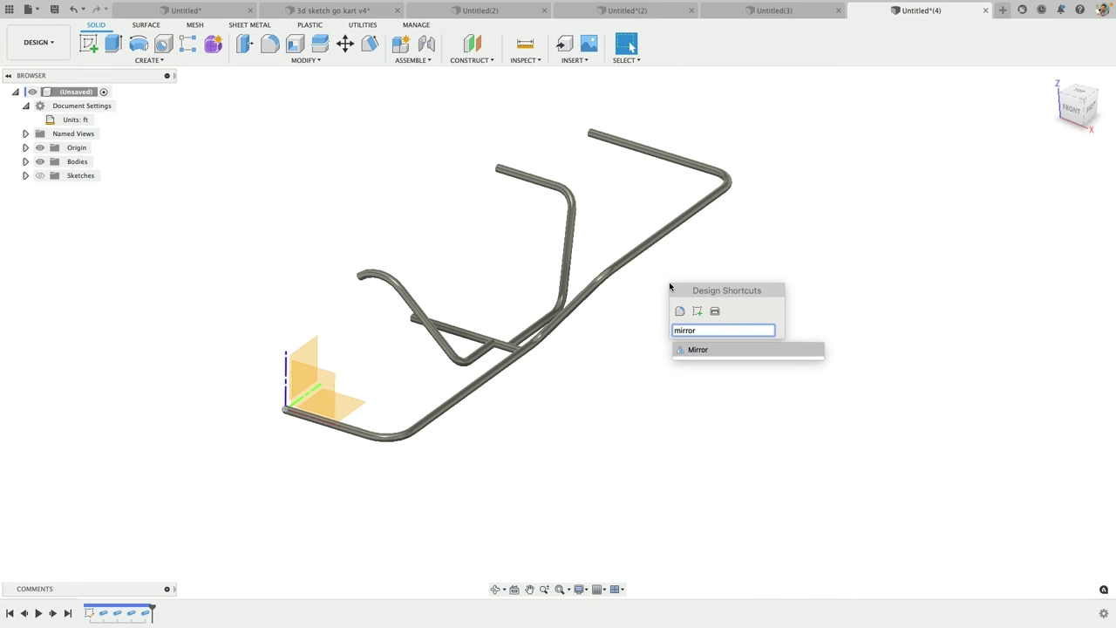
pyautogui.click(714, 349)
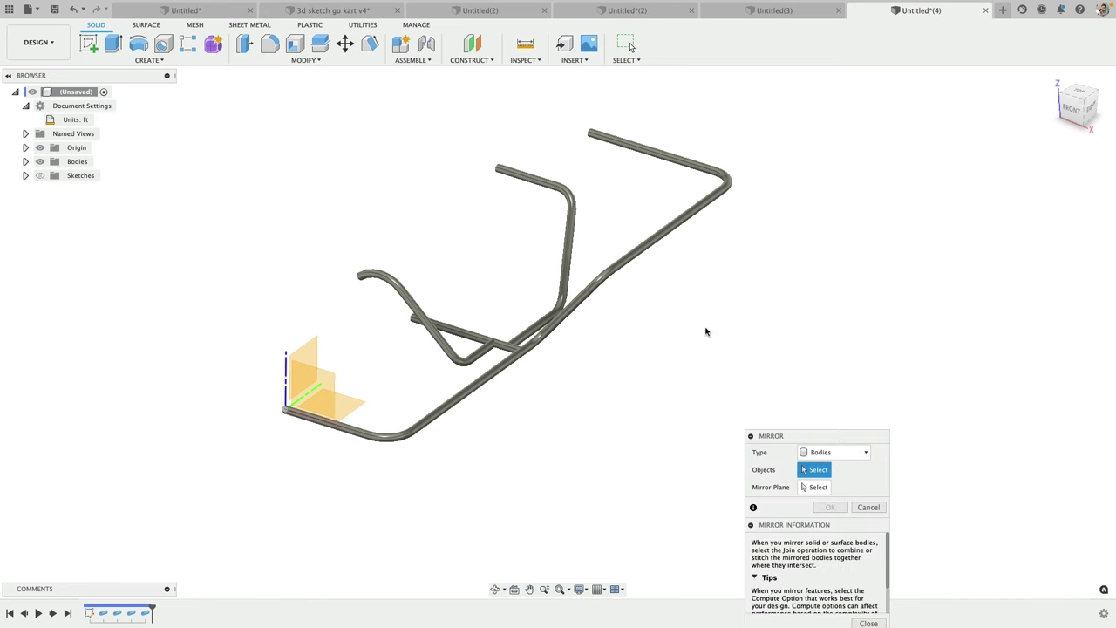
pyautogui.click(583, 300)
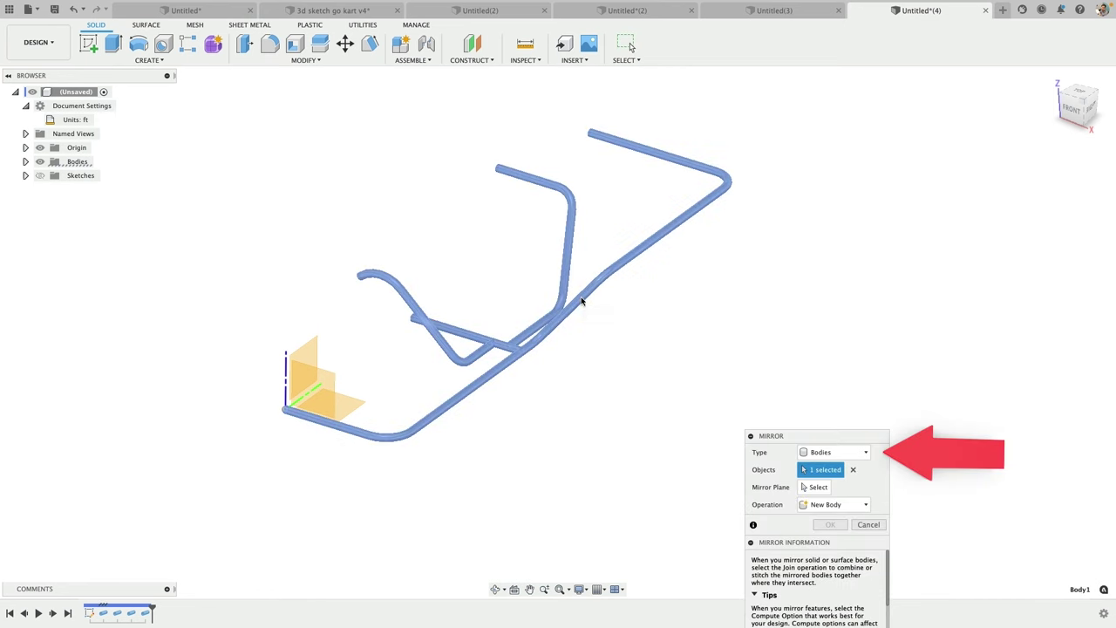
pyautogui.click(818, 487)
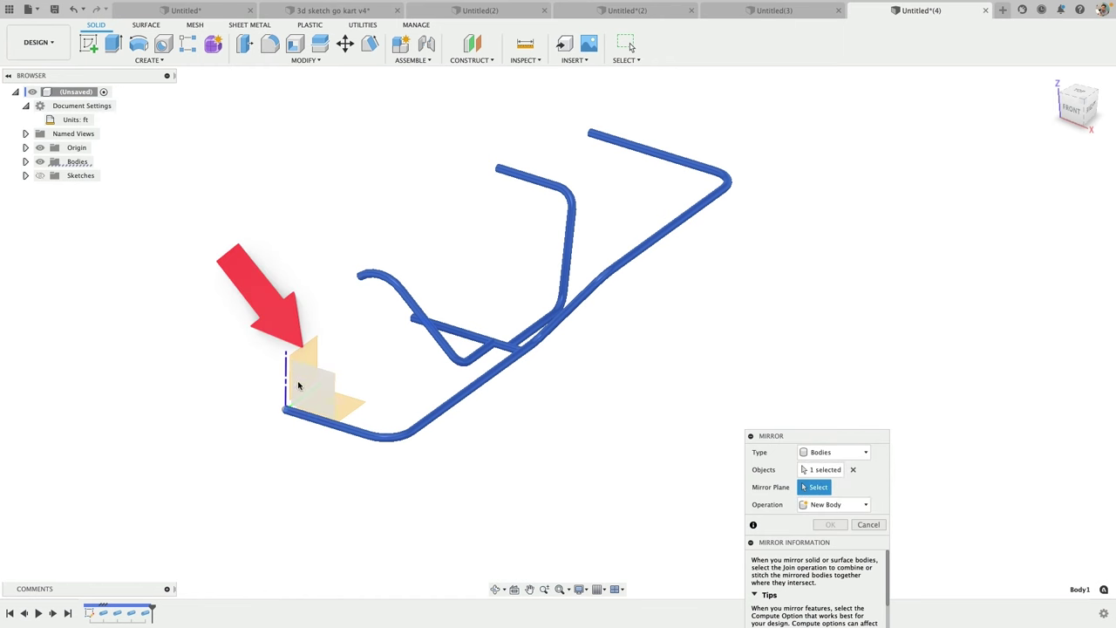
pyautogui.click(306, 358)
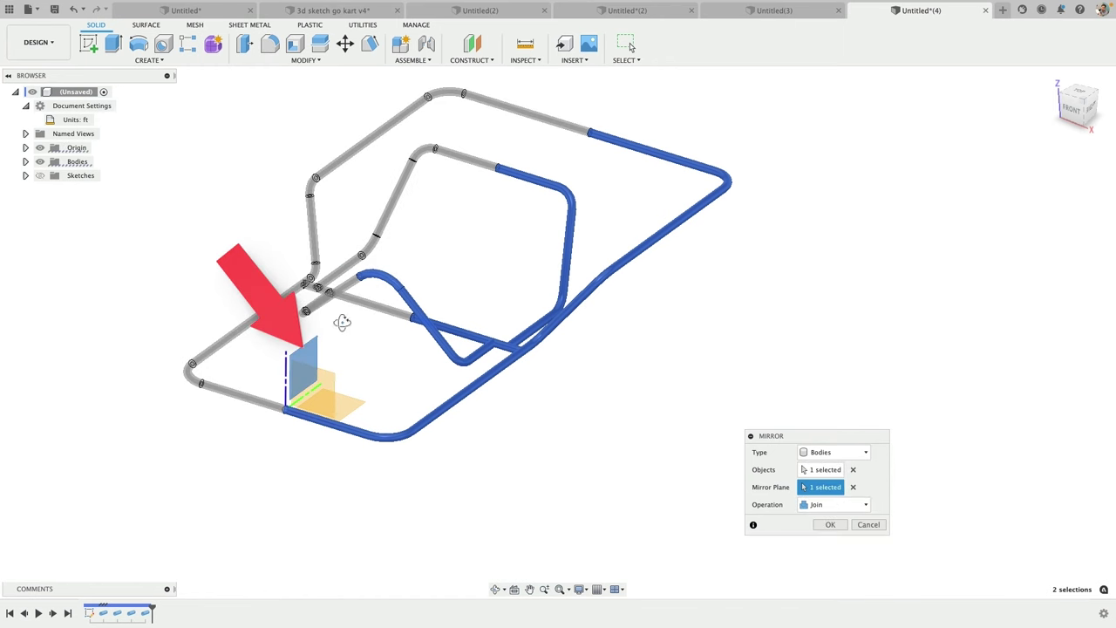
pyautogui.keyDown('shift'); pyautogui.moveTo(342, 323); pyautogui.dragTo(359, 322, button='middle'); pyautogui.keyUp('shift')
pyautogui.scroll(3, 382, 293)
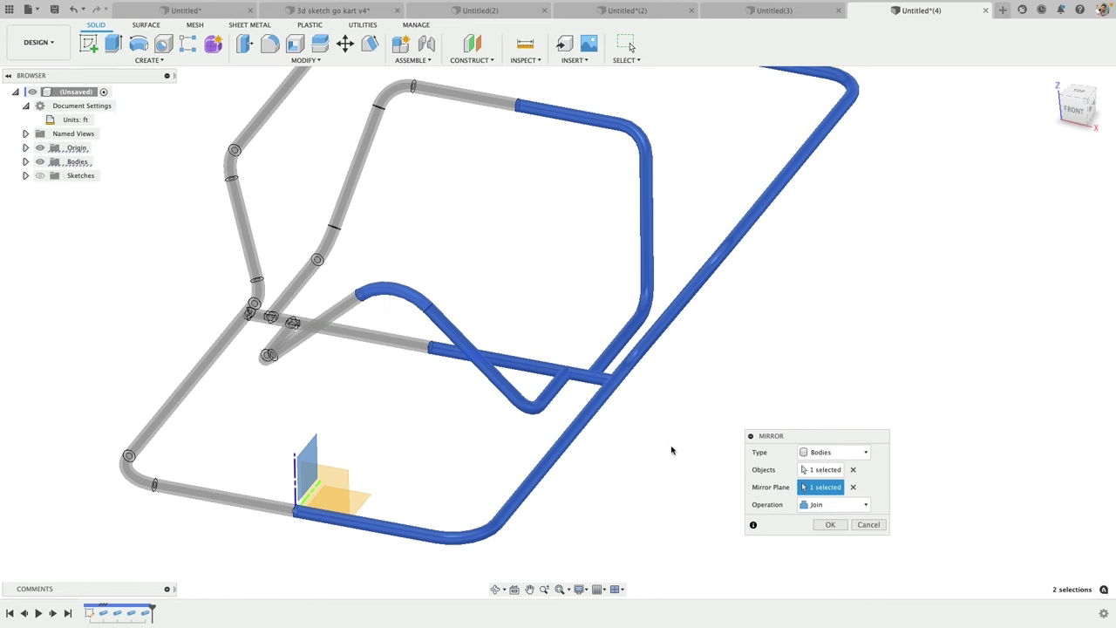
pyautogui.click(830, 524)
pyautogui.keyDown('shift'); pyautogui.moveTo(477, 413); pyautogui.dragTo(769, 237, button='middle'); pyautogui.keyUp('shift')
pyautogui.scroll(-3, 475, 415)
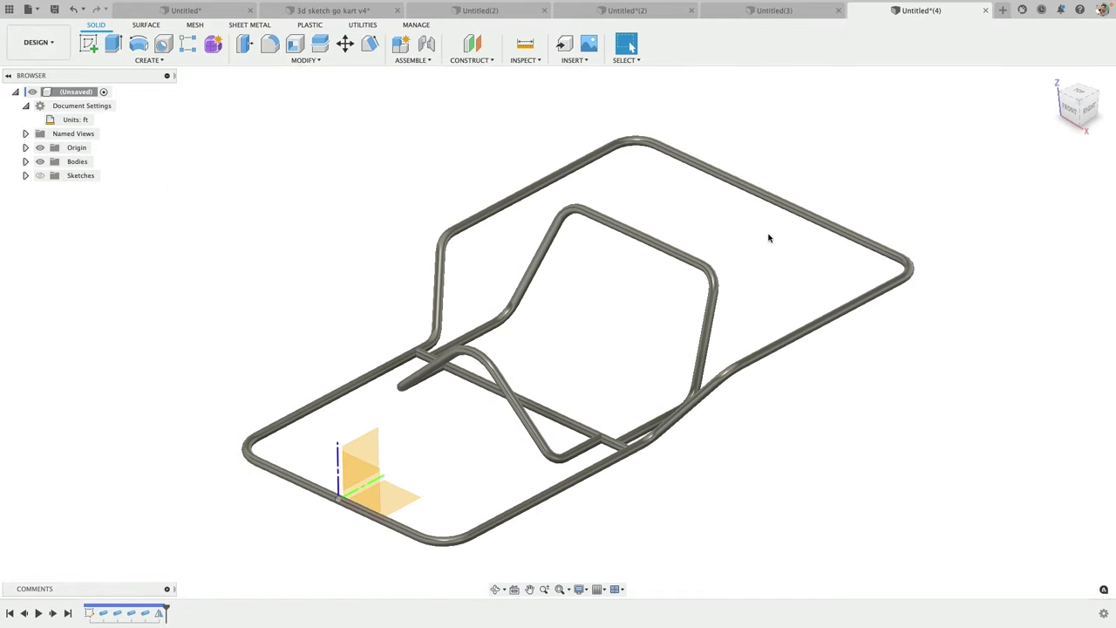